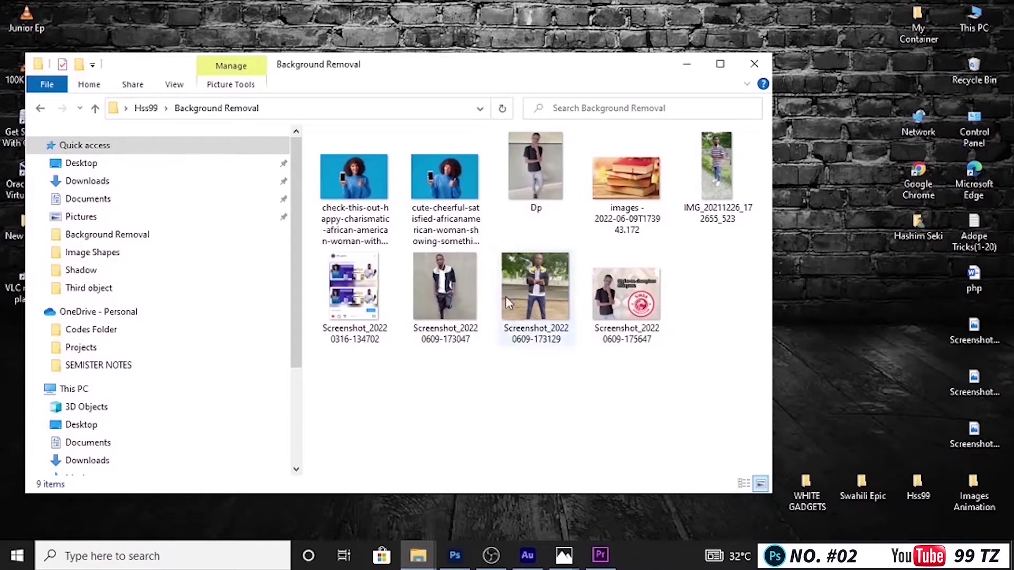
Open Dp.png in Adobe Photoshop 2020 using Open with from File Explorer.
{"action": "right_click", "coordinate": [537, 181]}
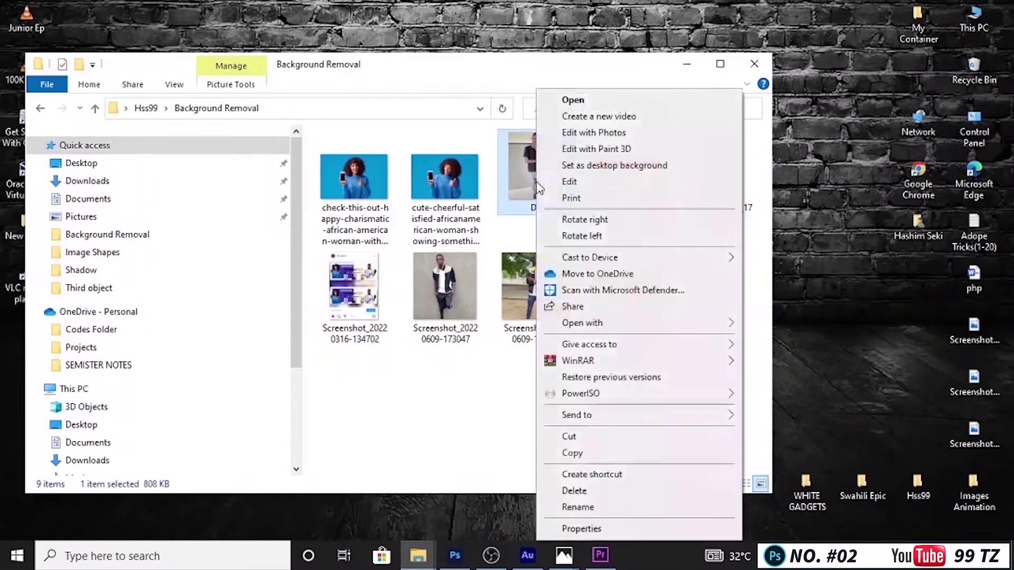
{"action": "mouse_move", "coordinate": [603, 324]}
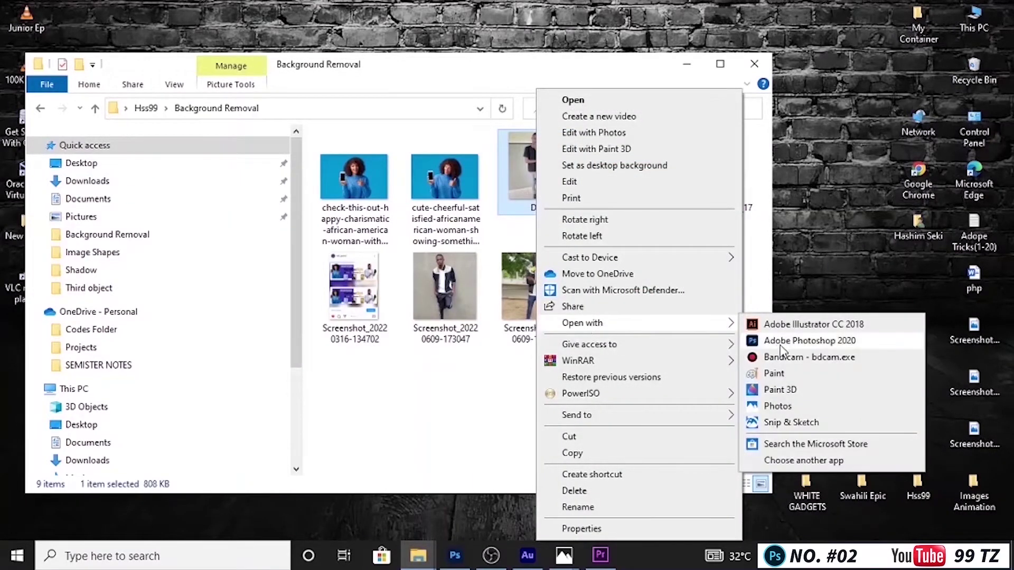
{"action": "left_click", "coordinate": [800, 342]}
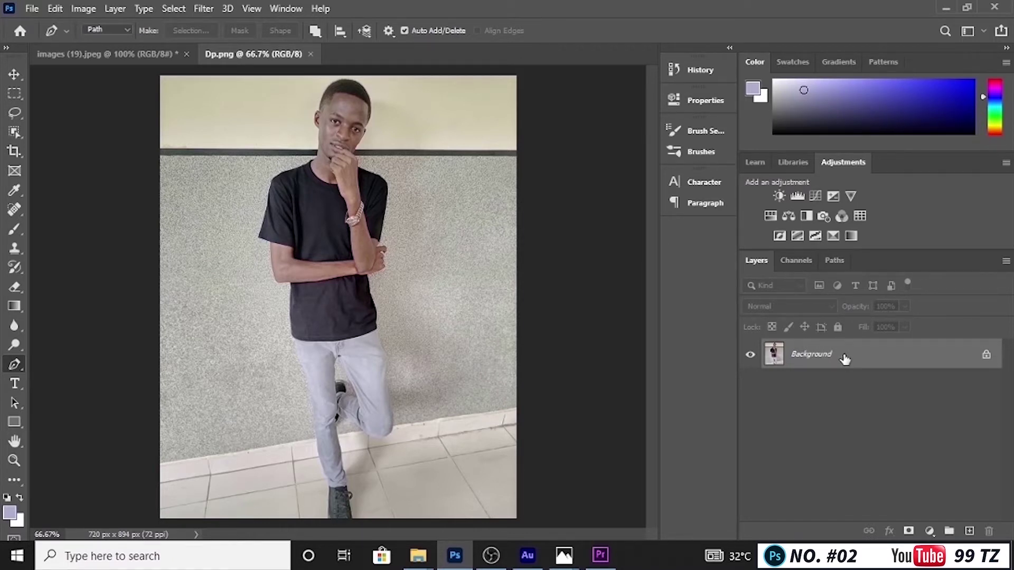
Convert the locked Background into an unlocked, editable Layer 0.
{"action": "left_click", "coordinate": [986, 355]}
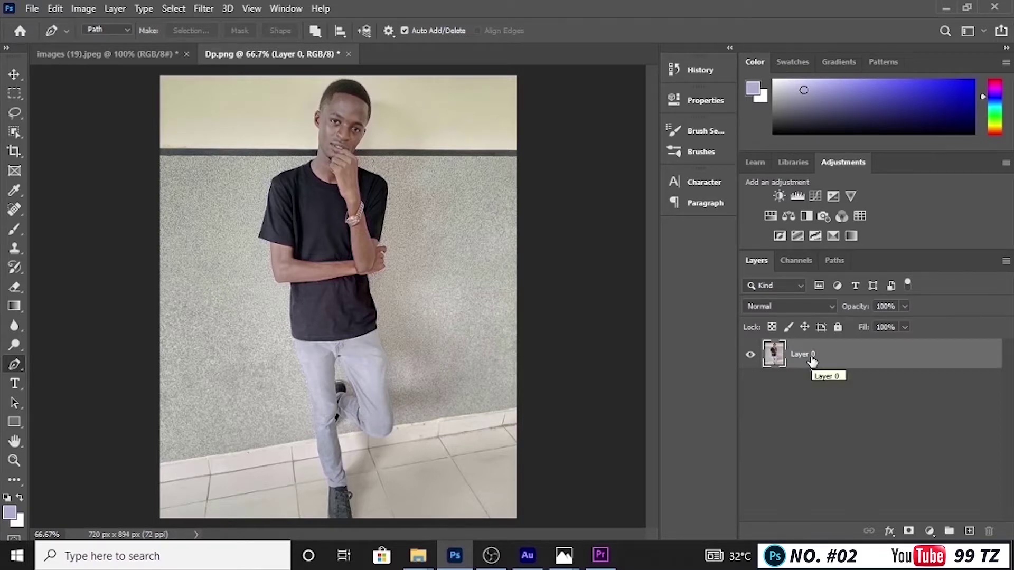
{"action": "left_click", "coordinate": [837, 328]}
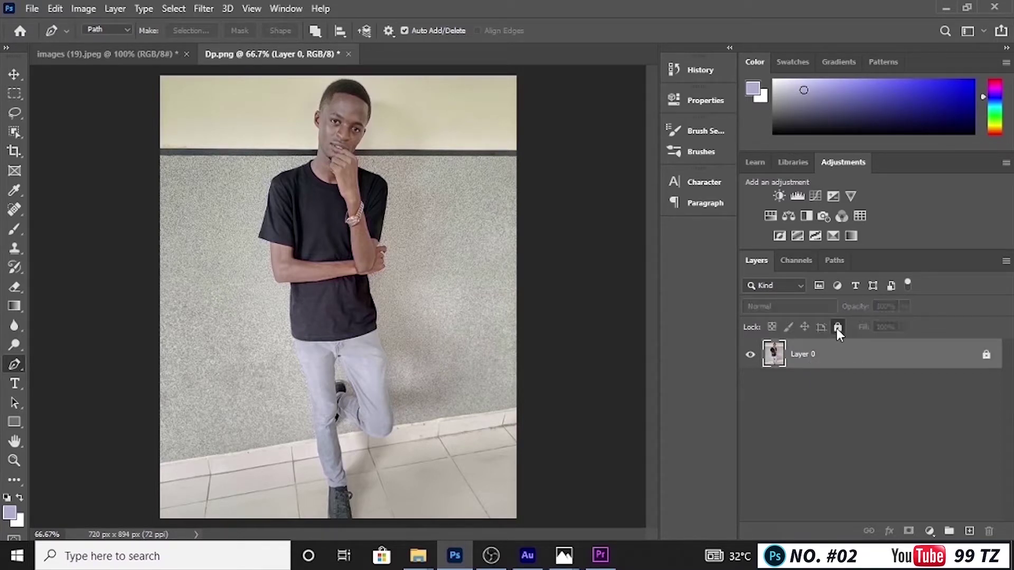
{"action": "left_click", "coordinate": [986, 357]}
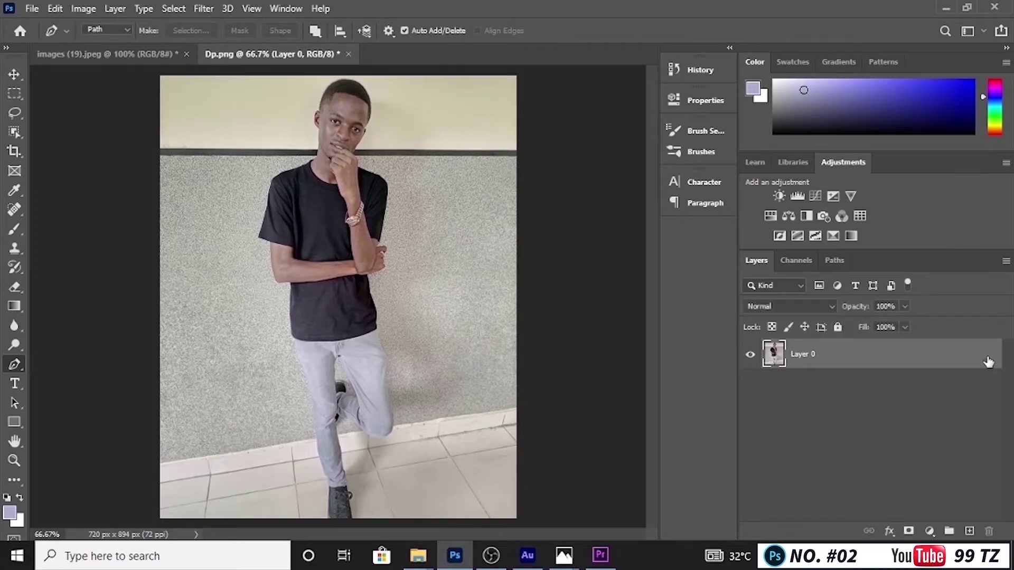
Apply Remove Background from the Properties panel's Quick Actions, then close the panel.
{"action": "left_click", "coordinate": [288, 10]}
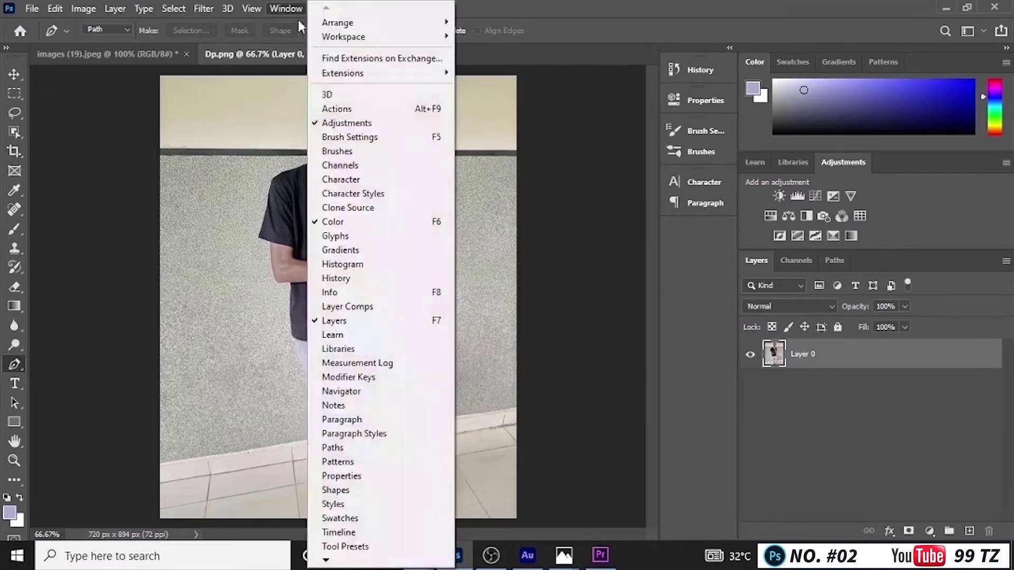
{"action": "left_click", "coordinate": [359, 475]}
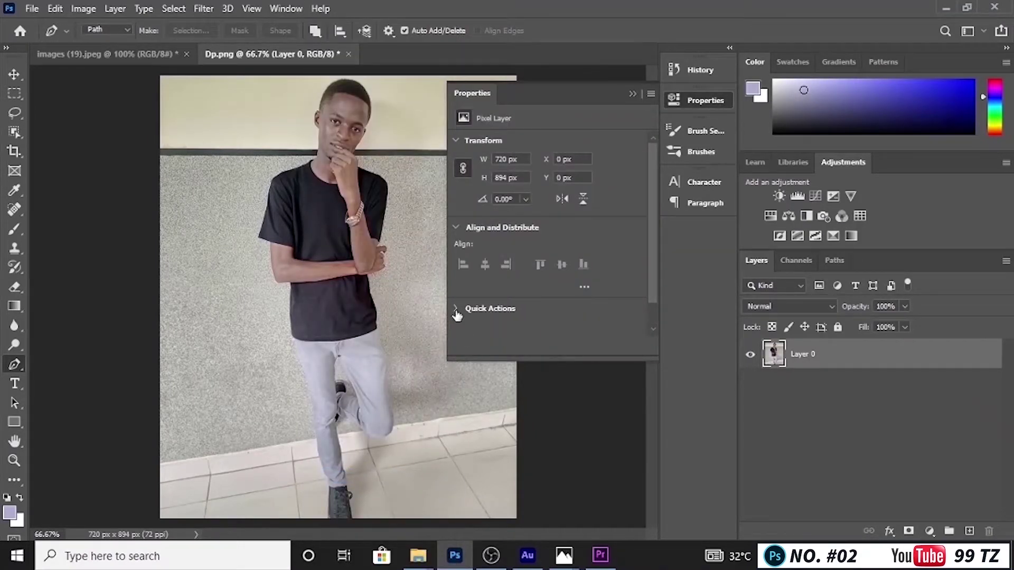
{"action": "left_click", "coordinate": [512, 300]}
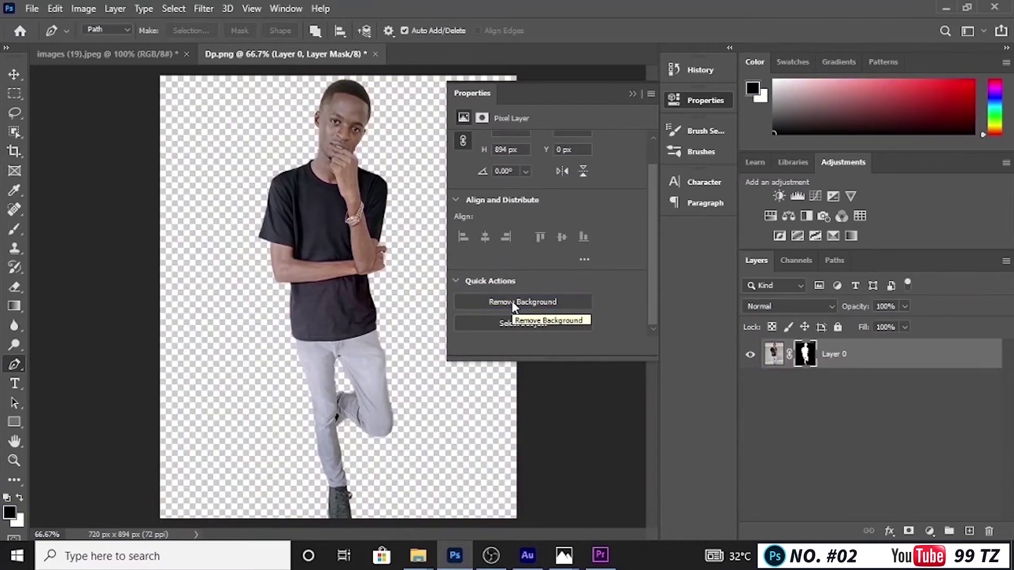
{"action": "left_click", "coordinate": [633, 94]}
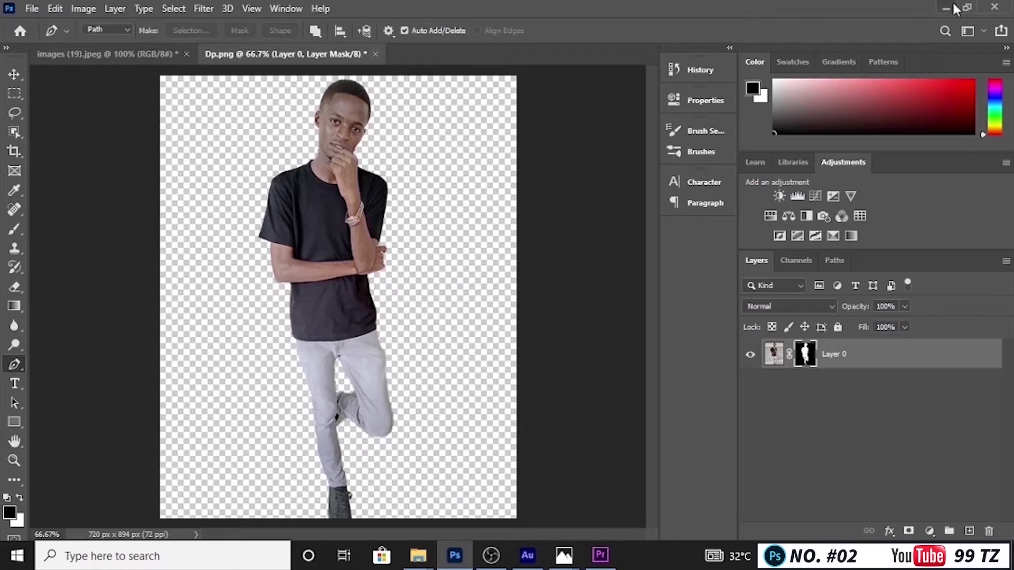
Close Dp.png without saving, then minimise Photoshop.
{"action": "left_click", "coordinate": [374, 54]}
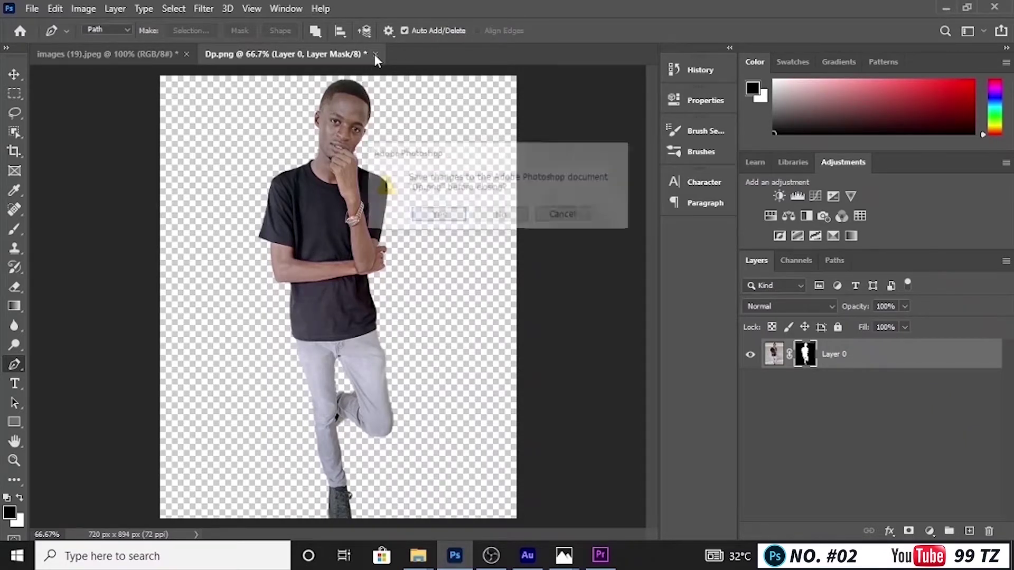
{"action": "left_click", "coordinate": [498, 216]}
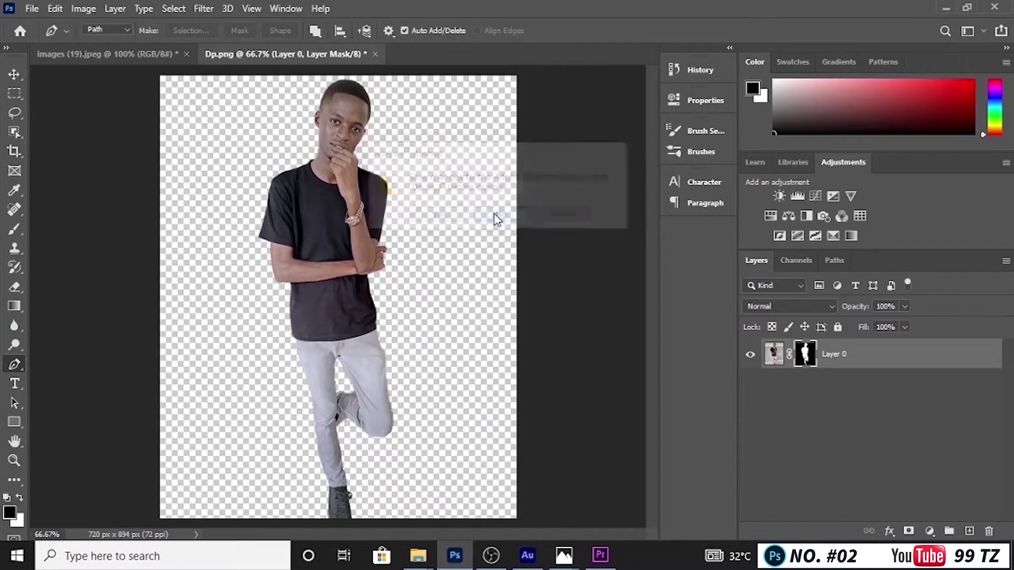
{"action": "left_click", "coordinate": [944, 8]}
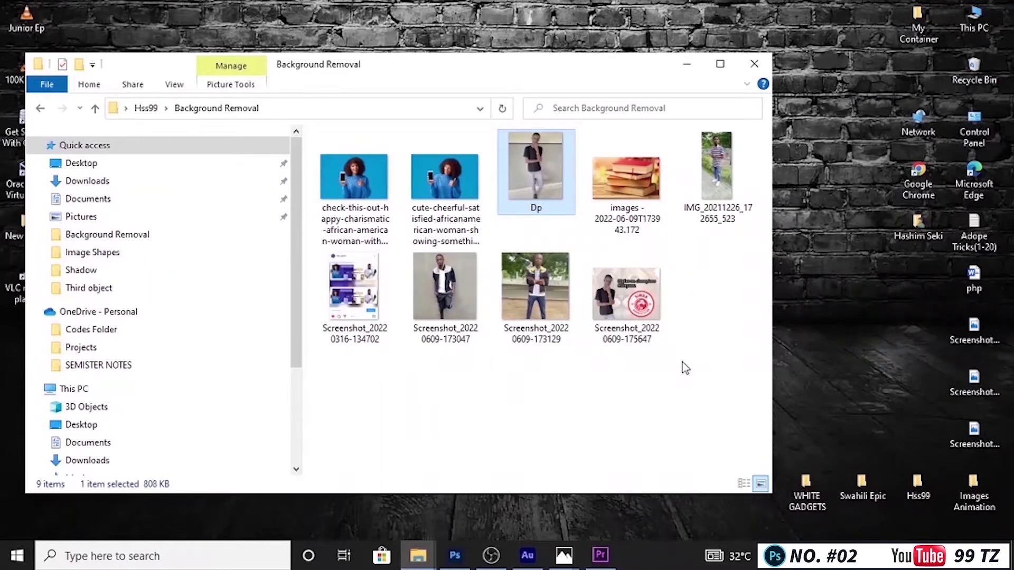
Open IMG_20211226_172655_523.jpg in Adobe Photoshop 2020 via Open with.
{"action": "right_click", "coordinate": [717, 181]}
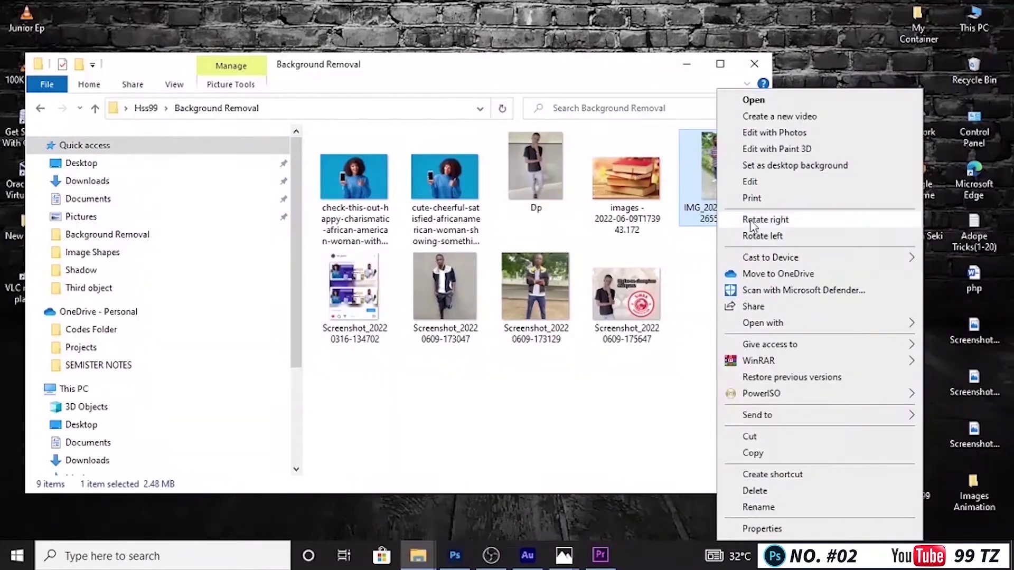
{"action": "mouse_move", "coordinate": [763, 323]}
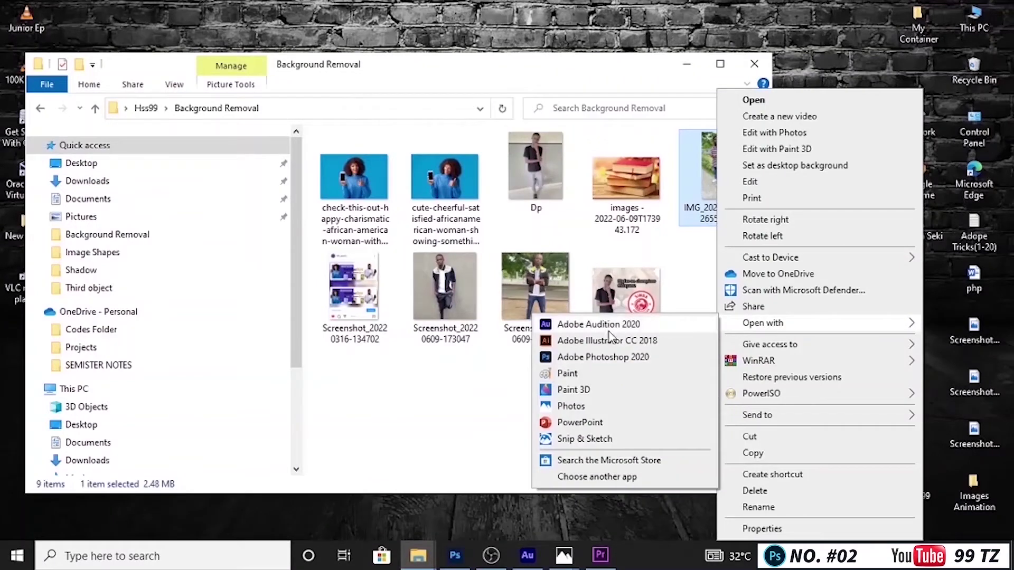
{"action": "left_click", "coordinate": [599, 359]}
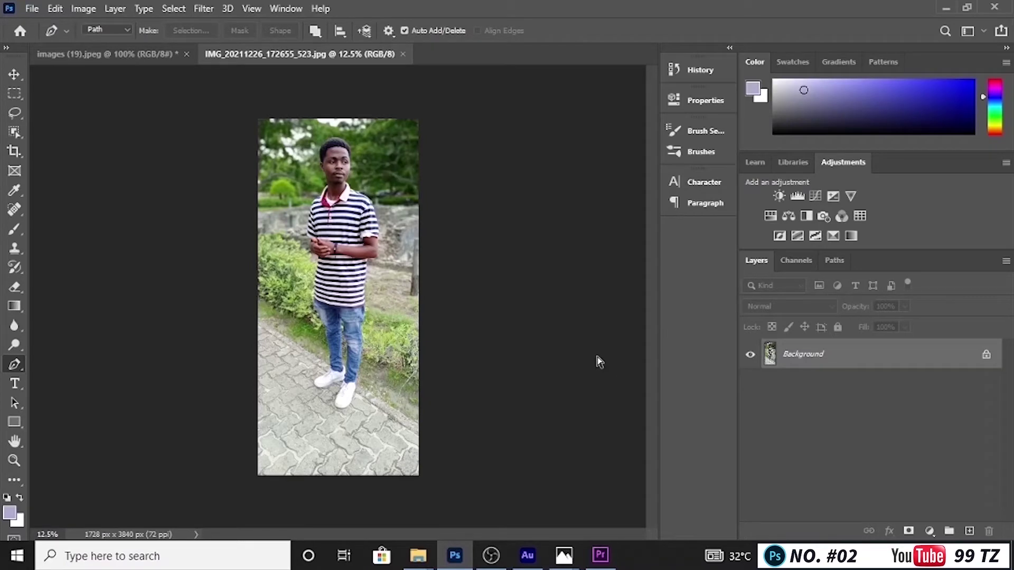
Unlock the photo's Background layer into an editable Layer 0.
{"action": "key", "text": "ctrl+plus"}
{"action": "key", "text": "ctrl+plus"}
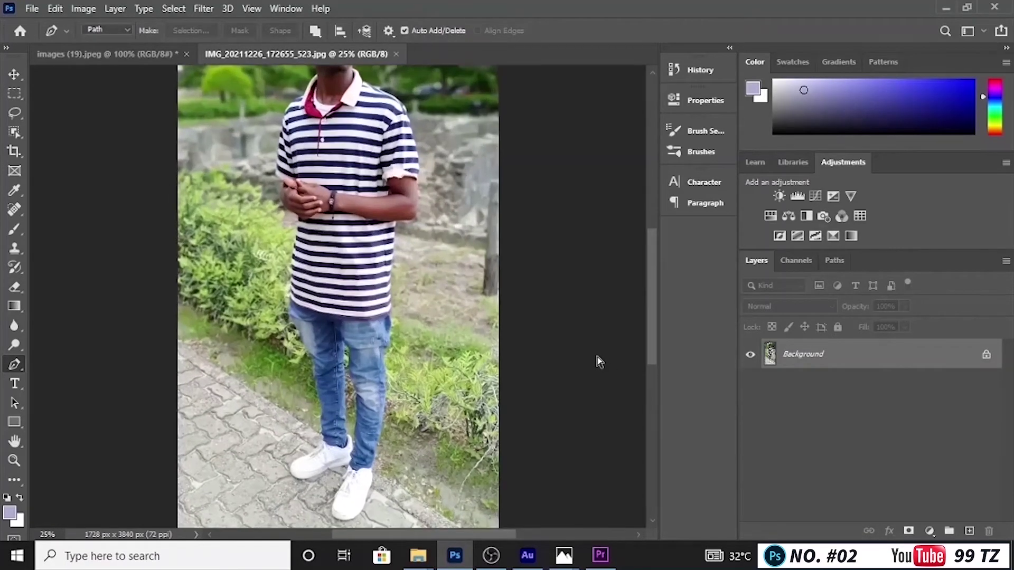
{"action": "key", "text": "ctrl+plus"}
{"action": "left_click_drag", "start_coordinate": [646, 338], "coordinate": [646, 317]}
{"action": "key", "text": "ctrl+z"}
{"action": "scroll", "coordinate": [651, 295], "scroll_direction": "up", "scroll_amount": 3}
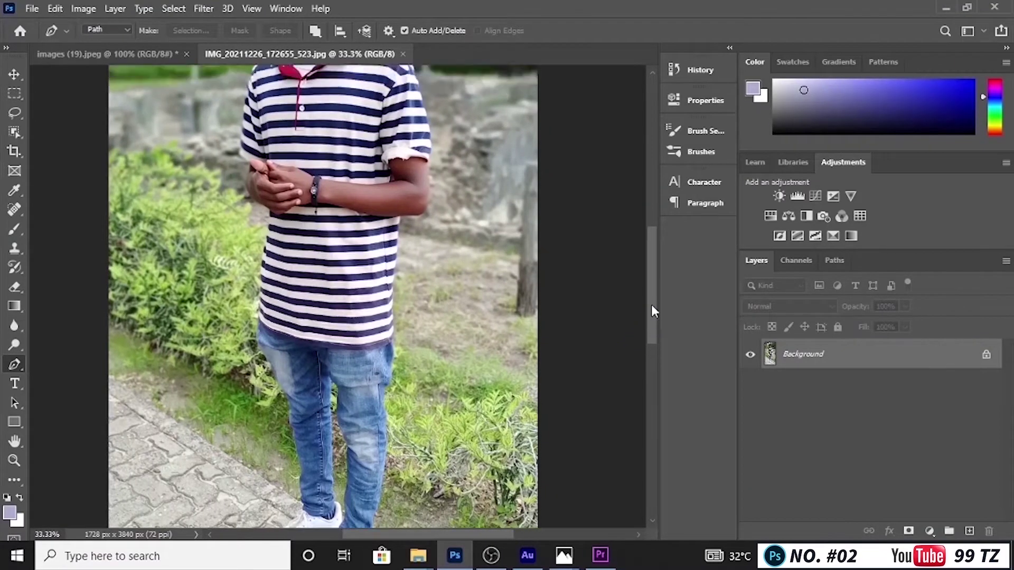
{"action": "scroll", "coordinate": [651, 273], "scroll_direction": "up", "scroll_amount": 2}
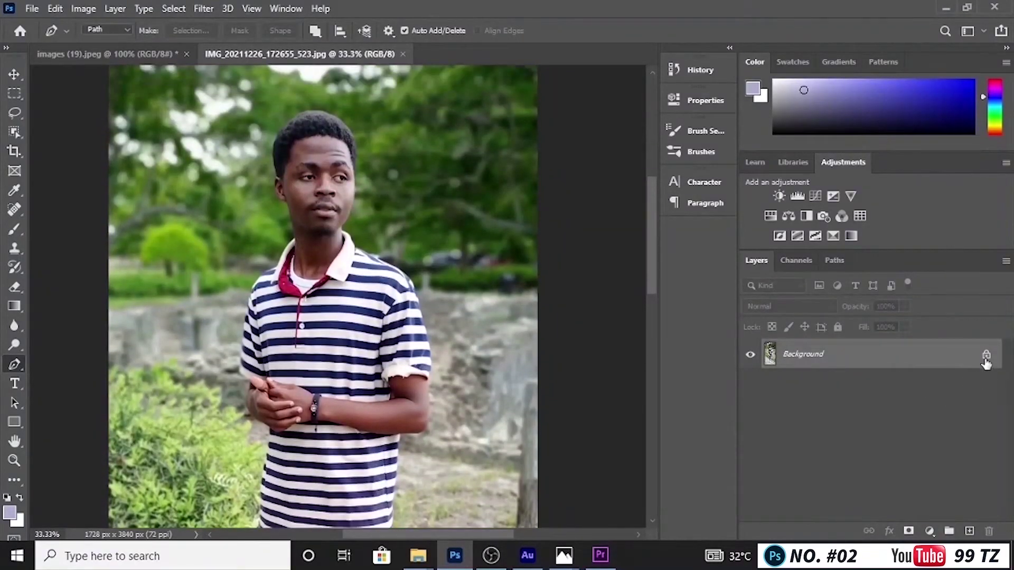
{"action": "left_click", "coordinate": [986, 358]}
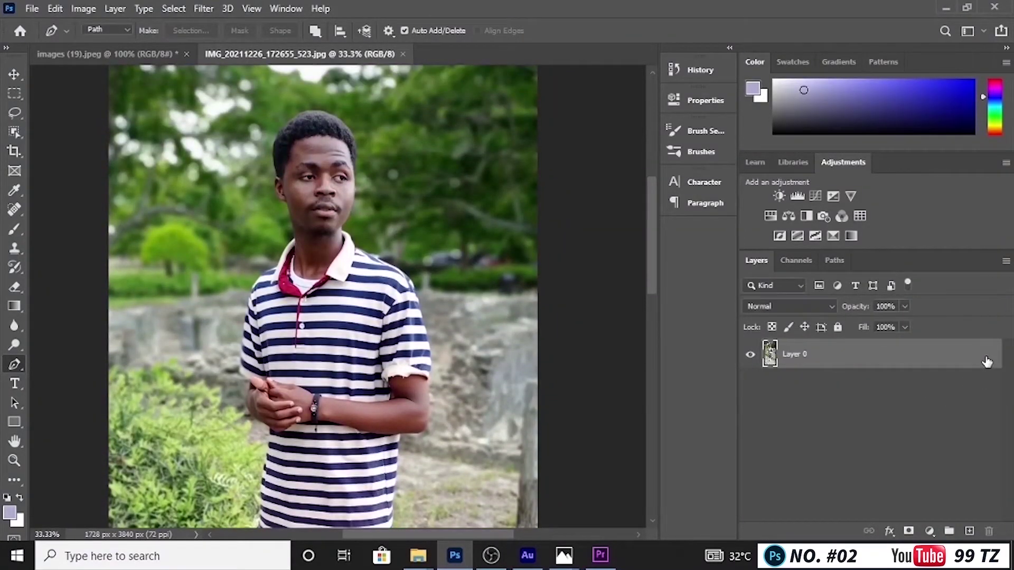
Run Remove Background from the Properties panel's Quick Actions, then close the panel.
{"action": "left_click", "coordinate": [287, 8]}
{"action": "left_click", "coordinate": [355, 476]}
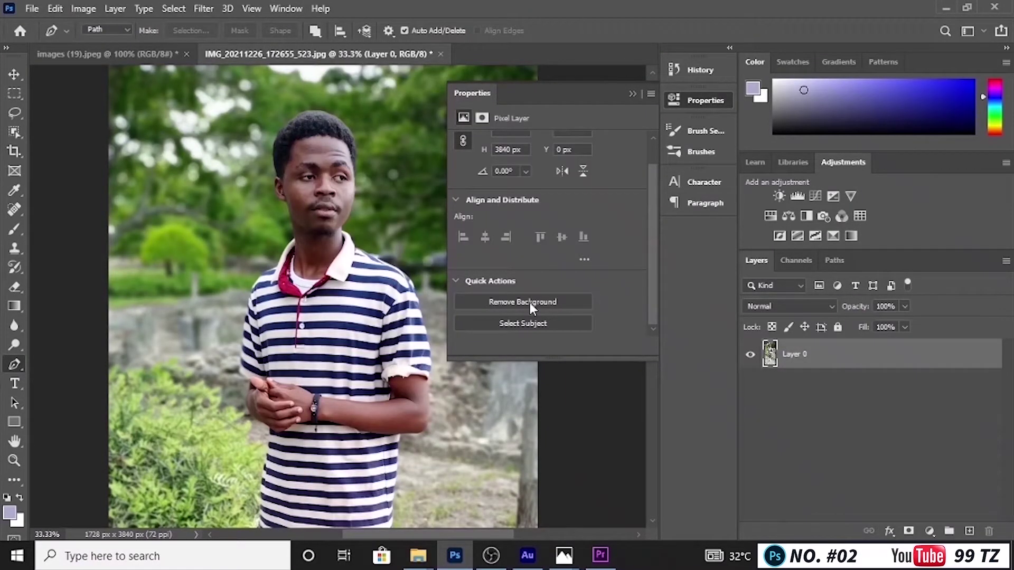
{"action": "left_click", "coordinate": [530, 303]}
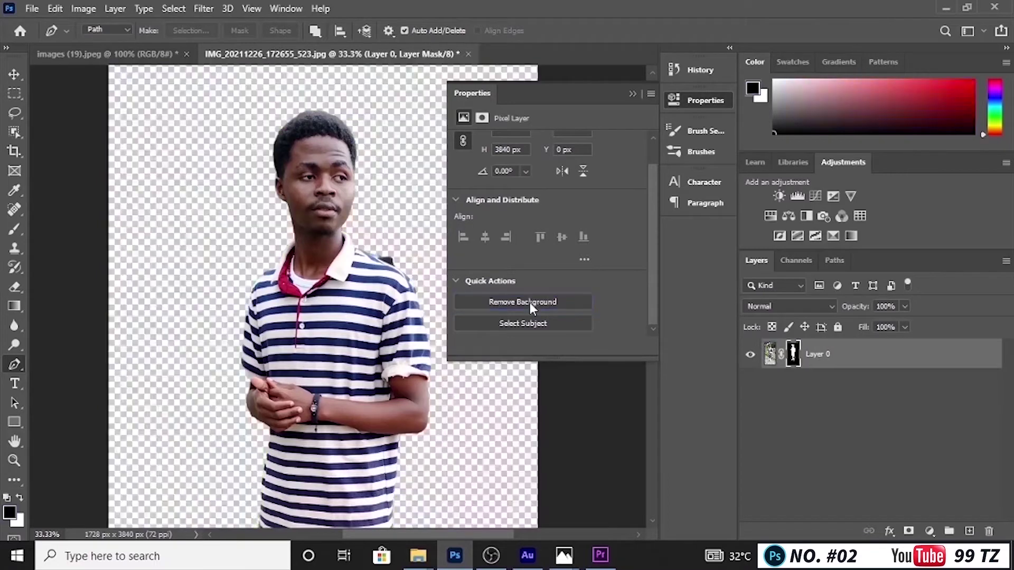
{"action": "left_click", "coordinate": [632, 94]}
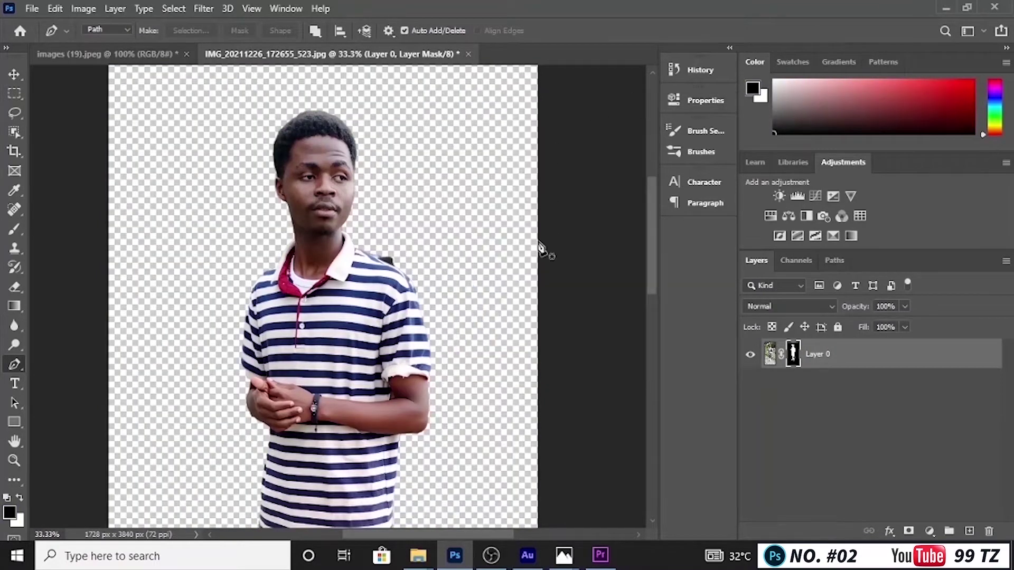
Convert Layer 0 to a Smart Object, then rasterize it to bake in the mask.
{"action": "key", "text": "ctrl+plus"}
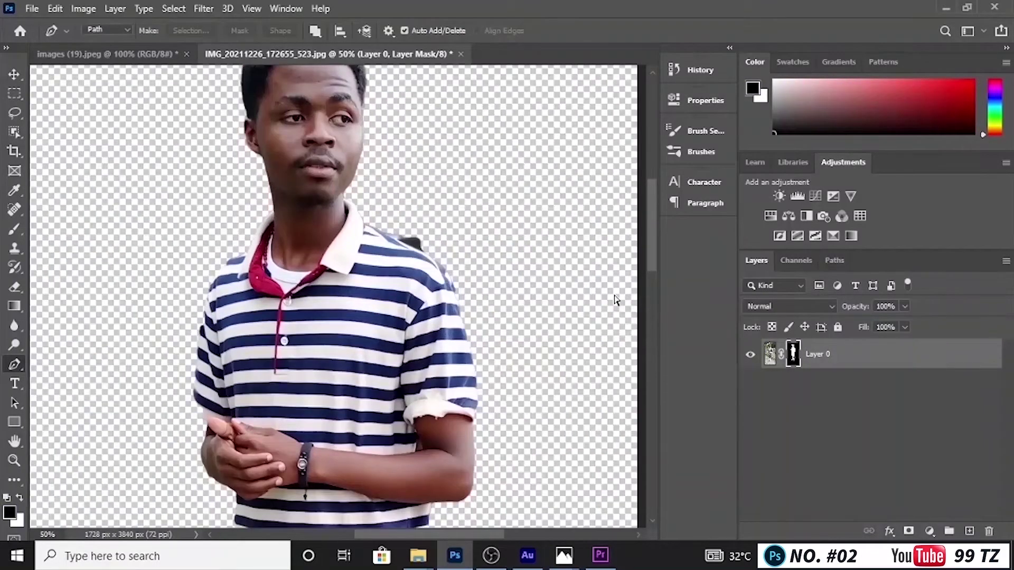
{"action": "key", "text": "ctrl+plus"}
{"action": "key", "text": "ctrl+plus"}
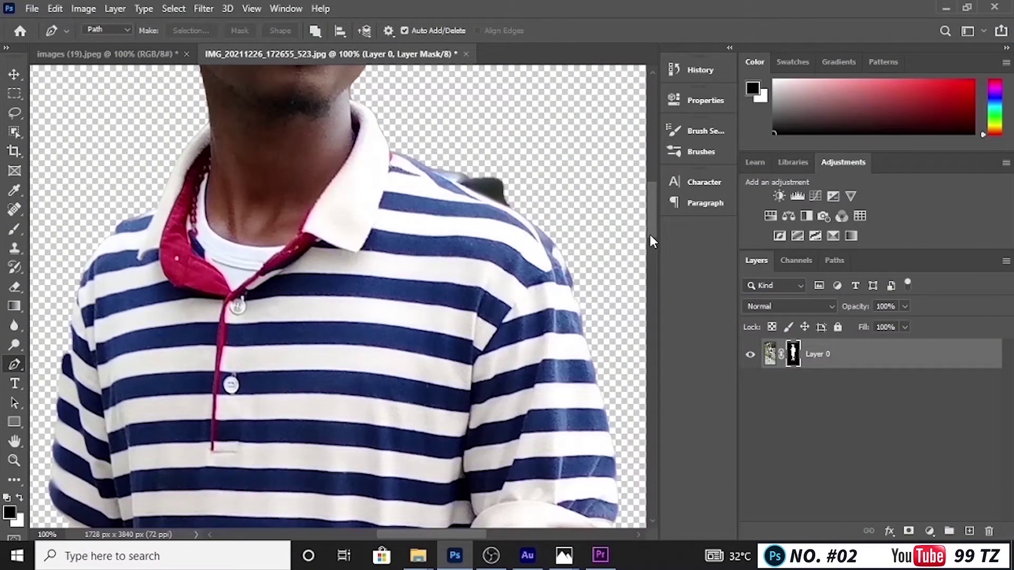
{"action": "key", "text": "ctrl+minus"}
{"action": "key", "text": "ctrl+minus"}
{"action": "key", "text": "ctrl+minus"}
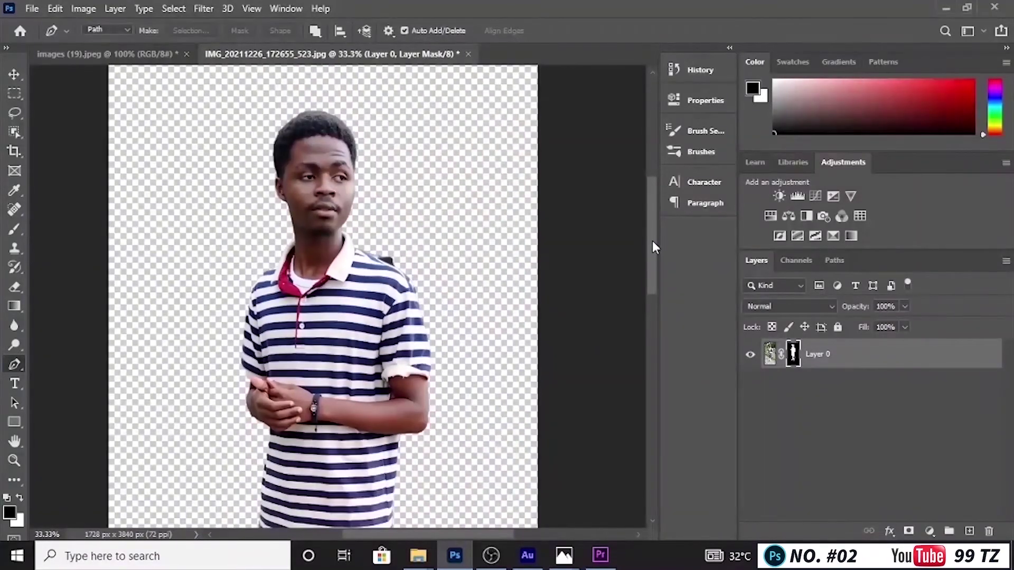
{"action": "mouse_move", "coordinate": [652, 241]}
{"action": "left_mouse_down"}
{"action": "mouse_move", "coordinate": [653, 327]}
{"action": "mouse_move", "coordinate": [659, 231]}
{"action": "left_mouse_up"}
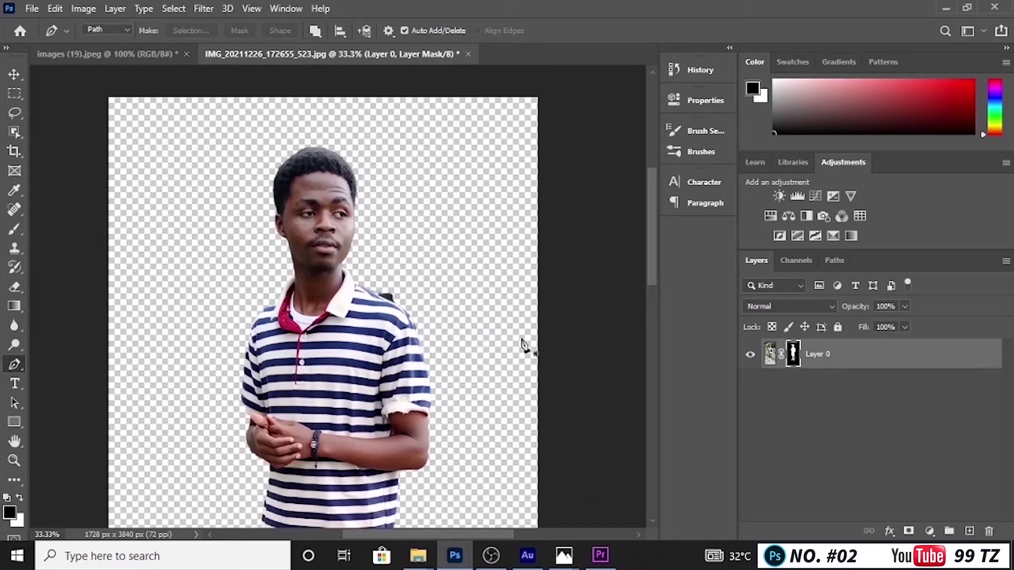
{"action": "right_click", "coordinate": [827, 356]}
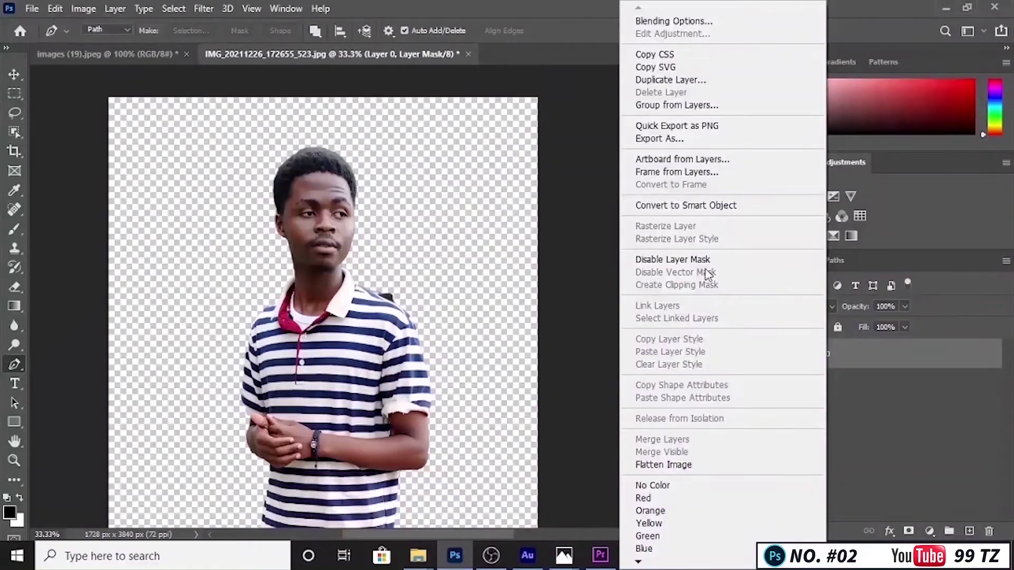
{"action": "left_click", "coordinate": [720, 208]}
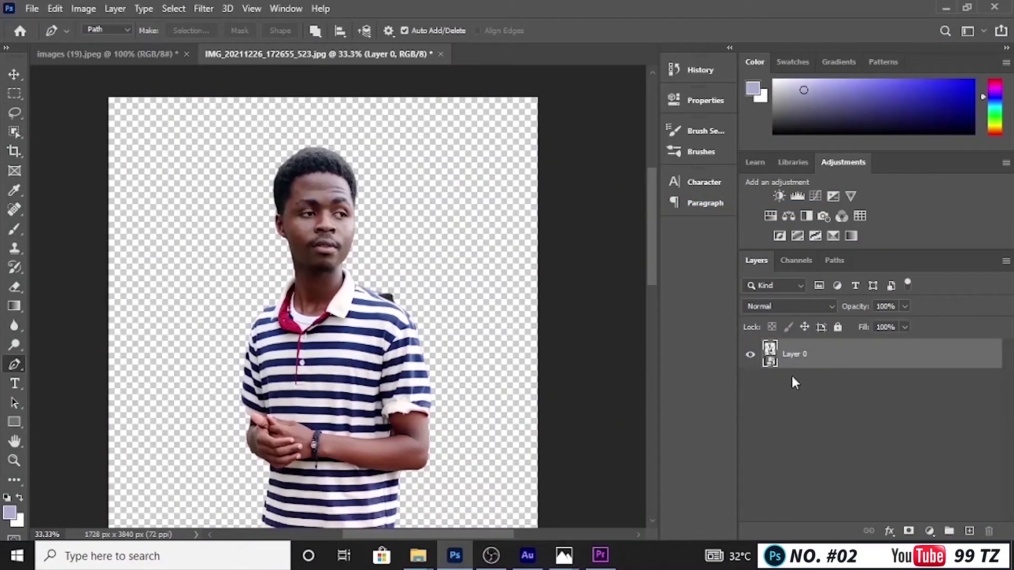
{"action": "right_click", "coordinate": [809, 357]}
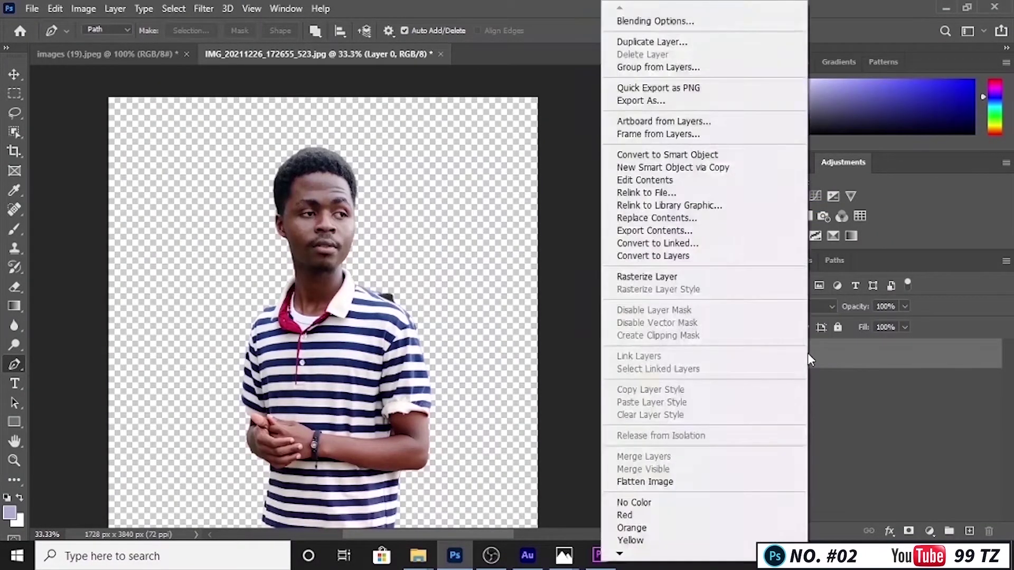
{"action": "left_click", "coordinate": [682, 279]}
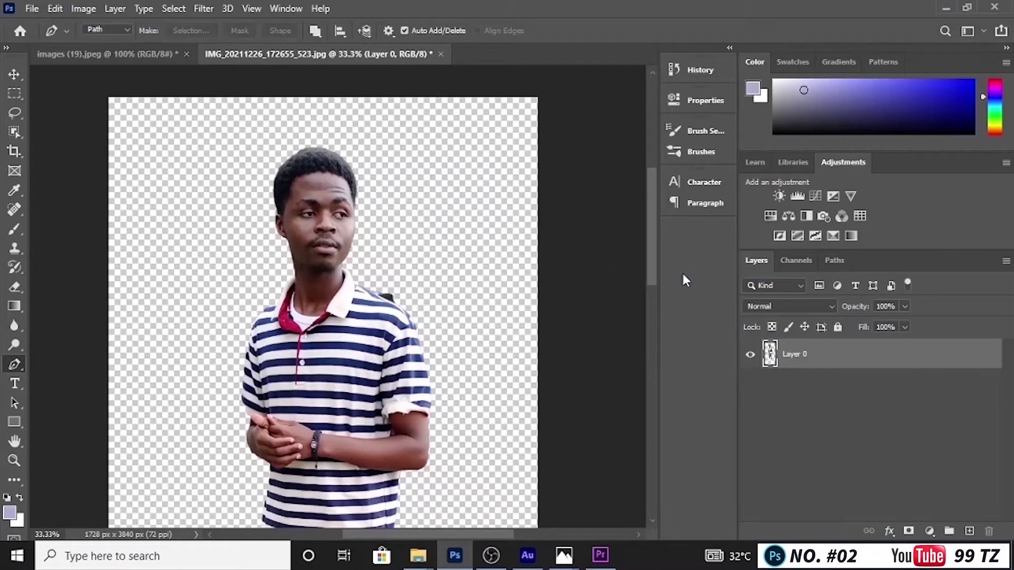
{"action": "key", "text": "ctrl+plus"}
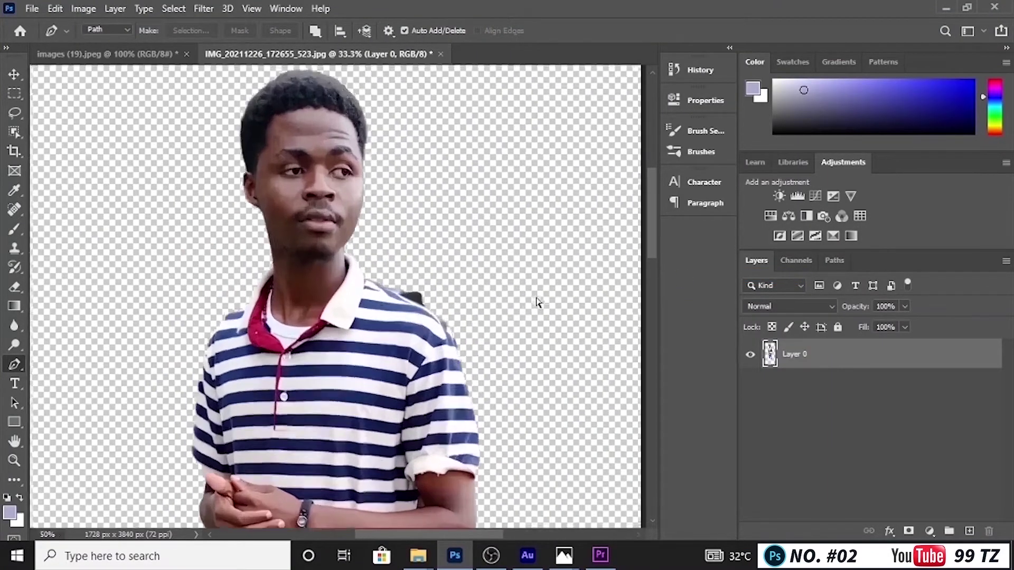
{"action": "key", "text": "ctrl+plus"}
{"action": "key", "text": "ctrl+plus"}
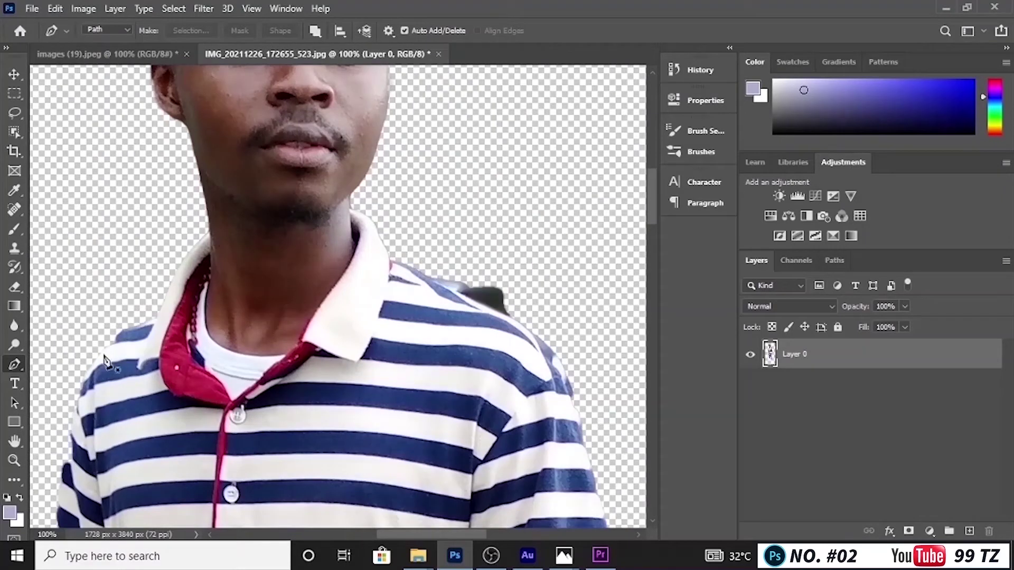
Draw a closed Pen Tool path around the dark patch beside the man's shoulder.
{"action": "right_click", "coordinate": [14, 364]}
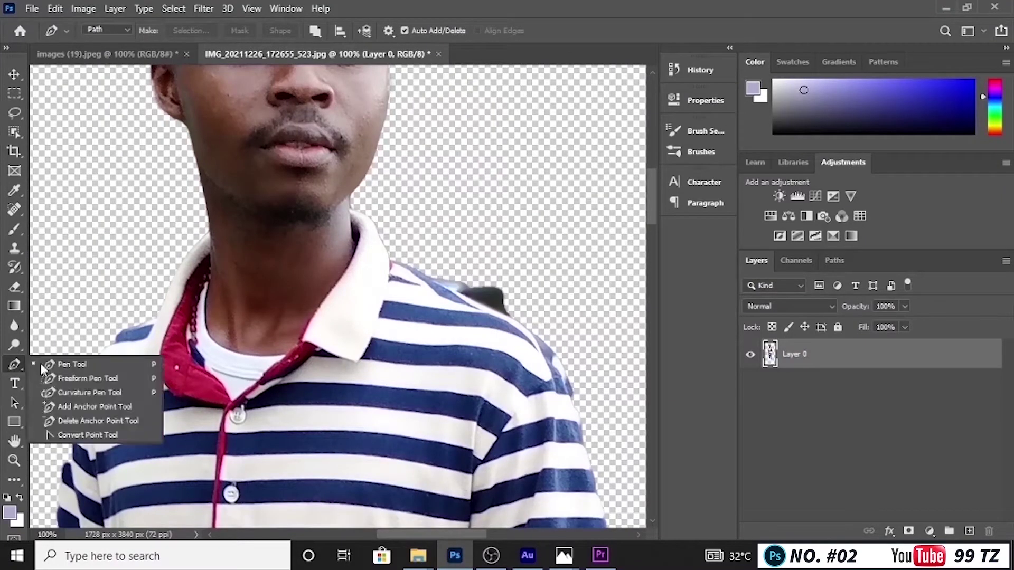
{"action": "left_click", "coordinate": [74, 364]}
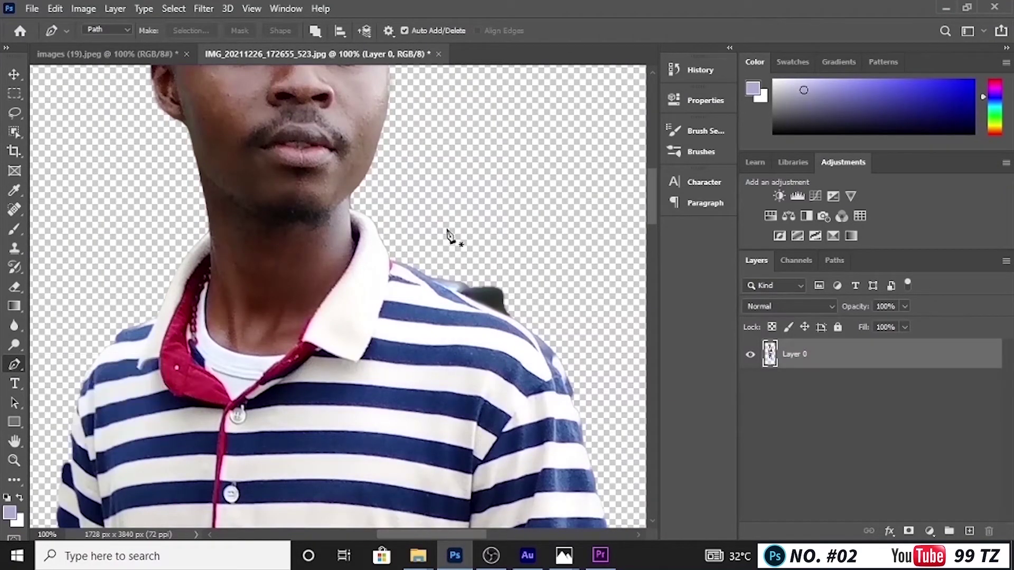
{"action": "left_click", "coordinate": [427, 275]}
{"action": "left_click", "coordinate": [509, 316]}
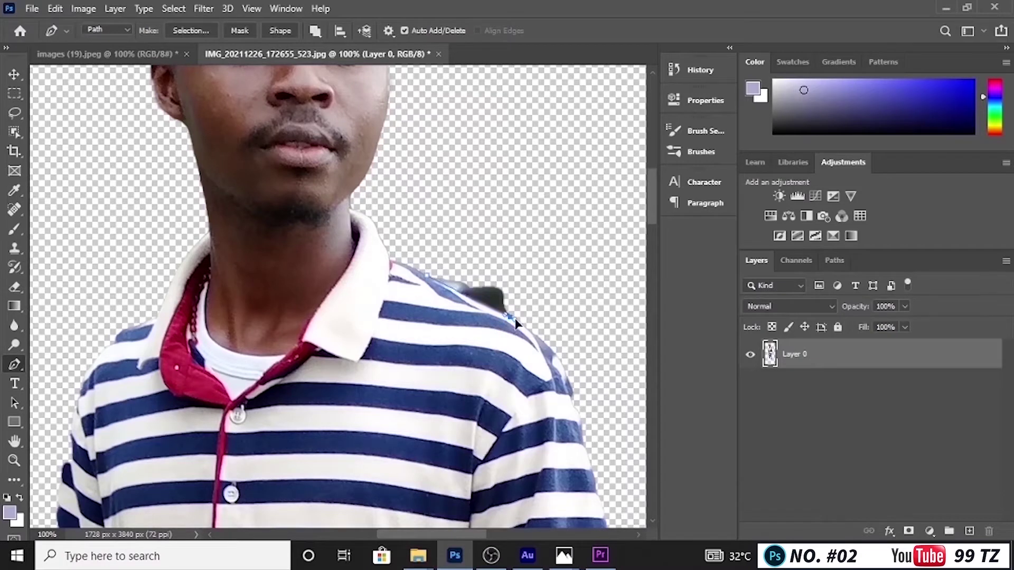
{"action": "left_click_drag", "start_coordinate": [515, 323], "coordinate": [517, 320]}
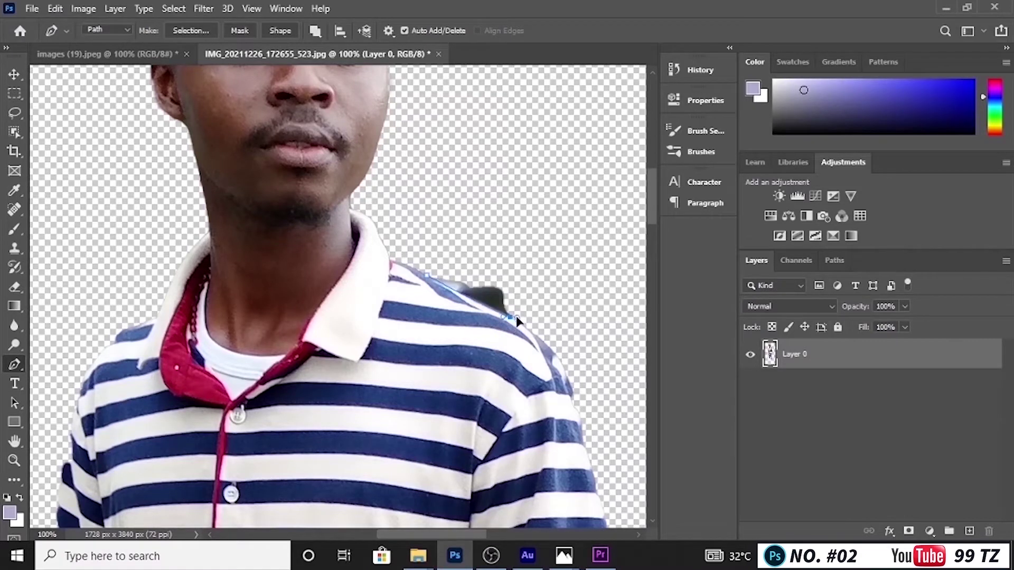
{"action": "left_click", "coordinate": [551, 299]}
{"action": "left_click", "coordinate": [528, 247]}
{"action": "left_click", "coordinate": [450, 232]}
{"action": "left_click", "coordinate": [427, 275]}
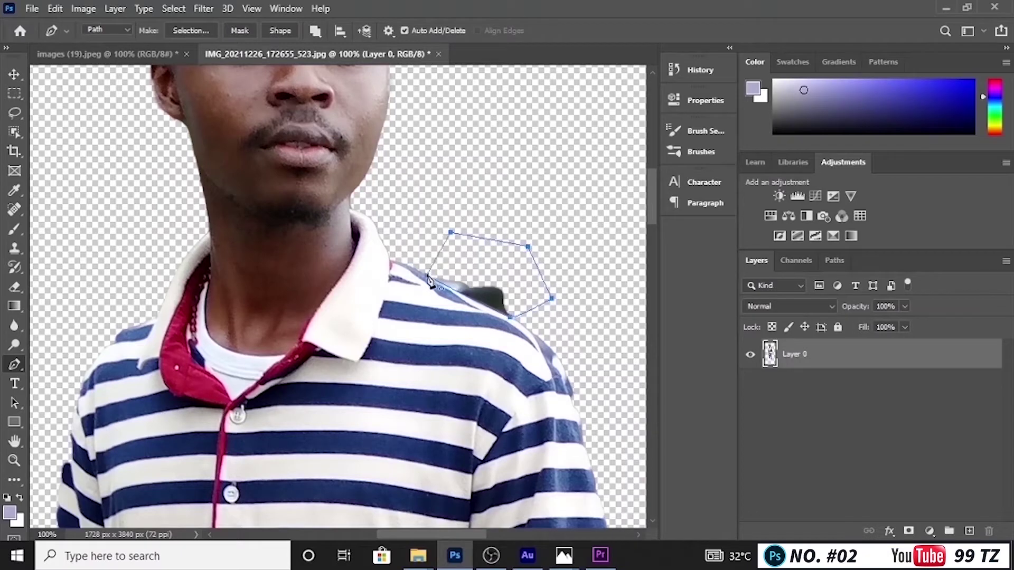
Turn the path into a selection and delete the dark patch inside it.
{"action": "right_click", "coordinate": [463, 271]}
{"action": "left_click", "coordinate": [515, 274]}
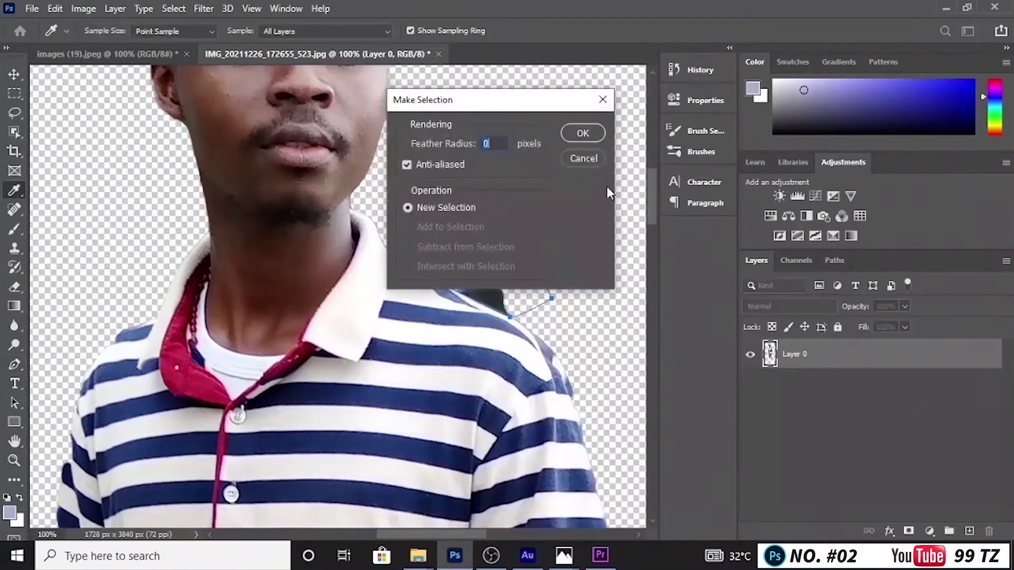
{"action": "left_click", "coordinate": [583, 133]}
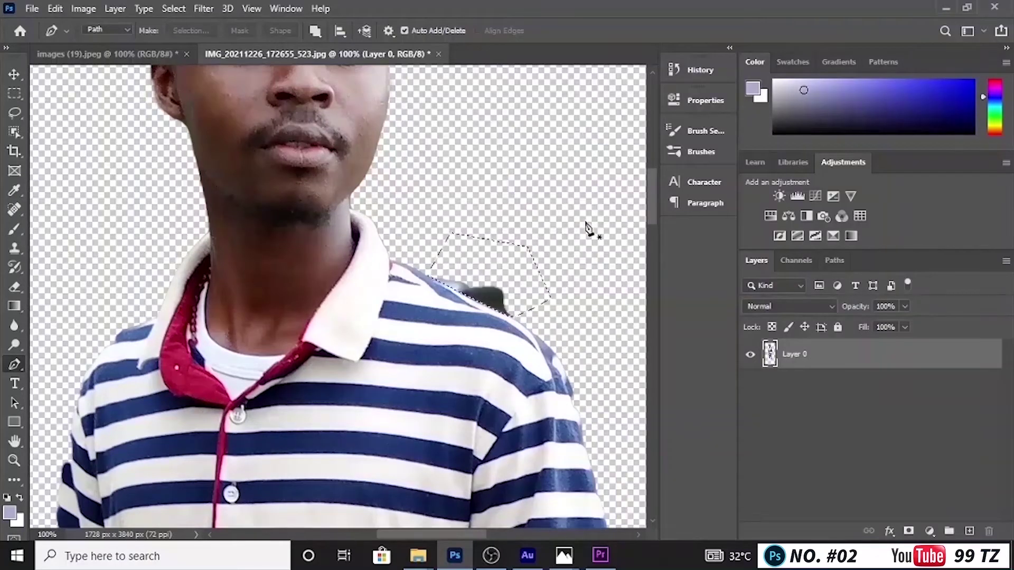
{"action": "key", "text": "BackSpace"}
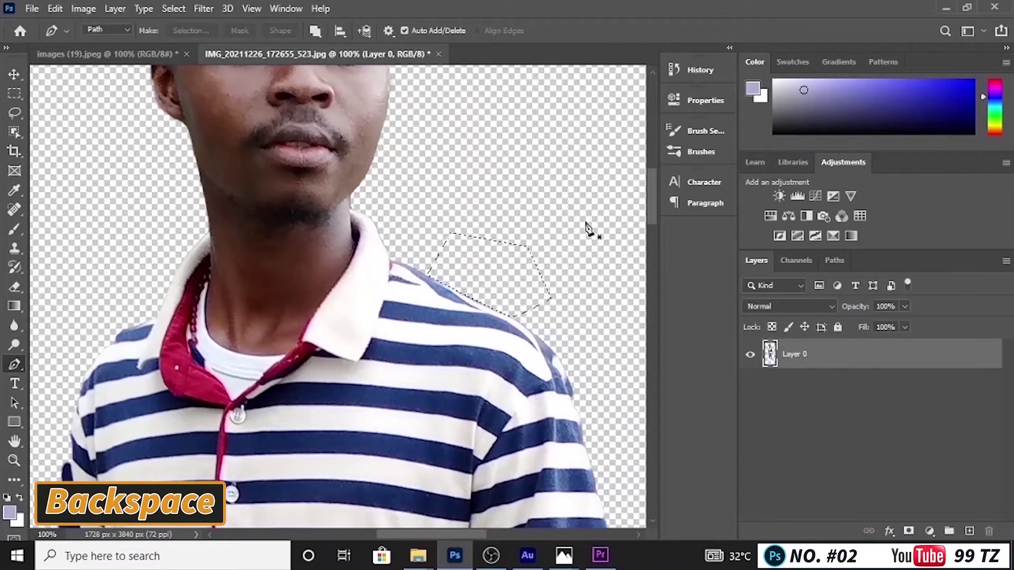
Deselect and zoom out to view the whole cleaned figure.
{"action": "left_click", "coordinate": [176, 8]}
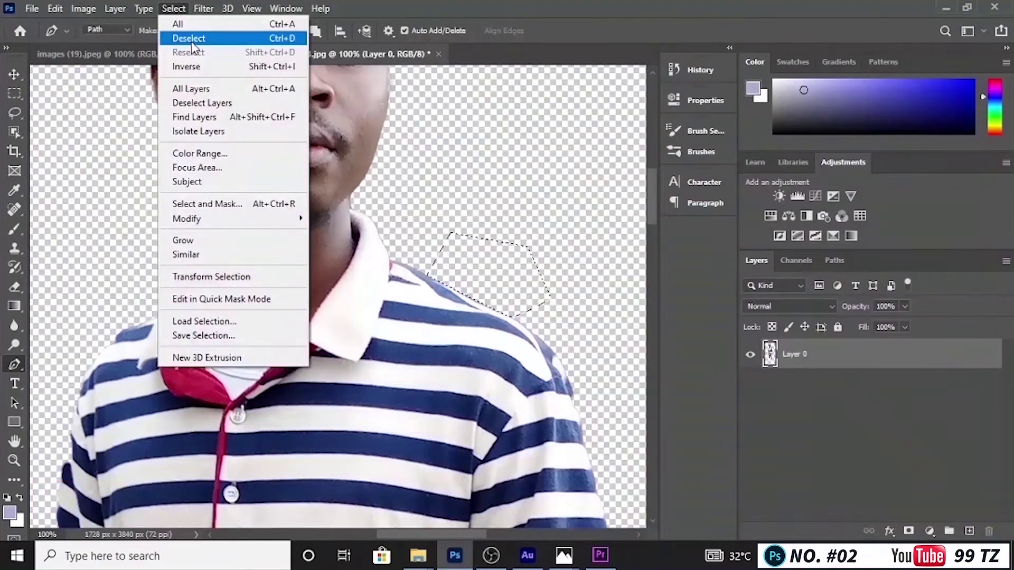
{"action": "left_click", "coordinate": [188, 38]}
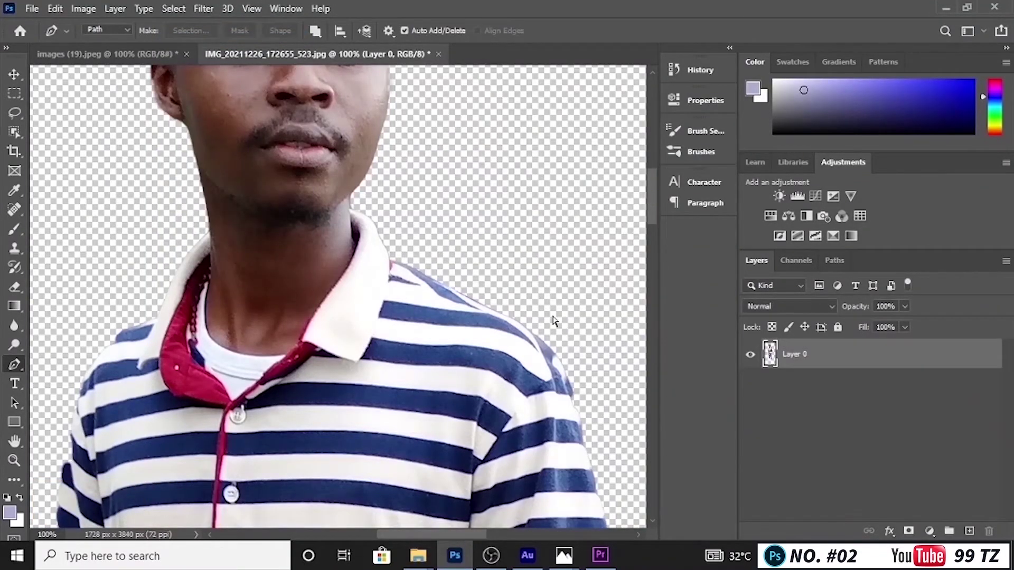
{"action": "key", "text": "ctrl+minus"}
{"action": "key", "text": "ctrl+minus"}
{"action": "key", "text": "ctrl+minus"}
{"action": "key", "text": "ctrl+minus"}
{"action": "key", "text": "ctrl+minus"}
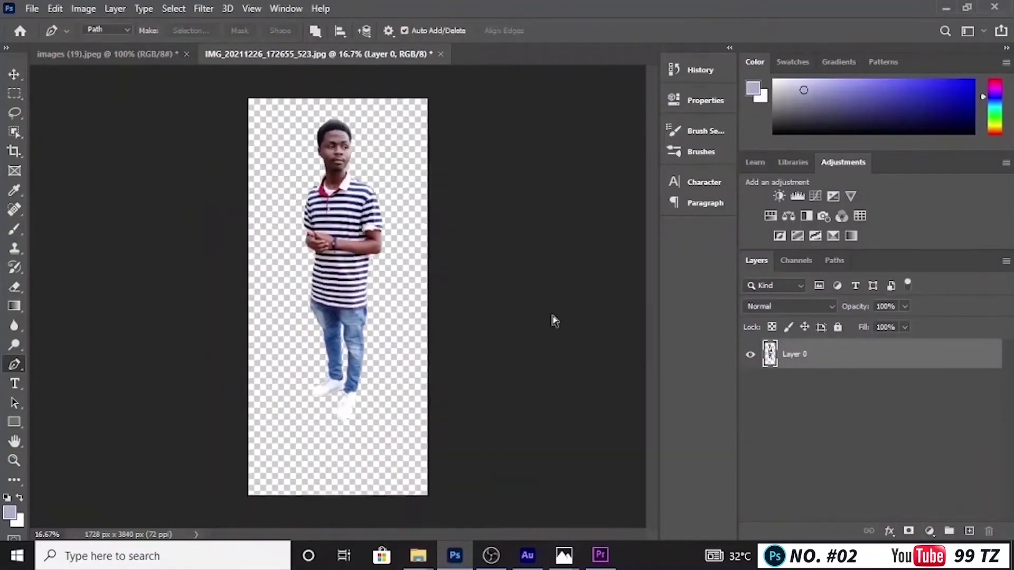
{"action": "key", "text": "ctrl+minus"}
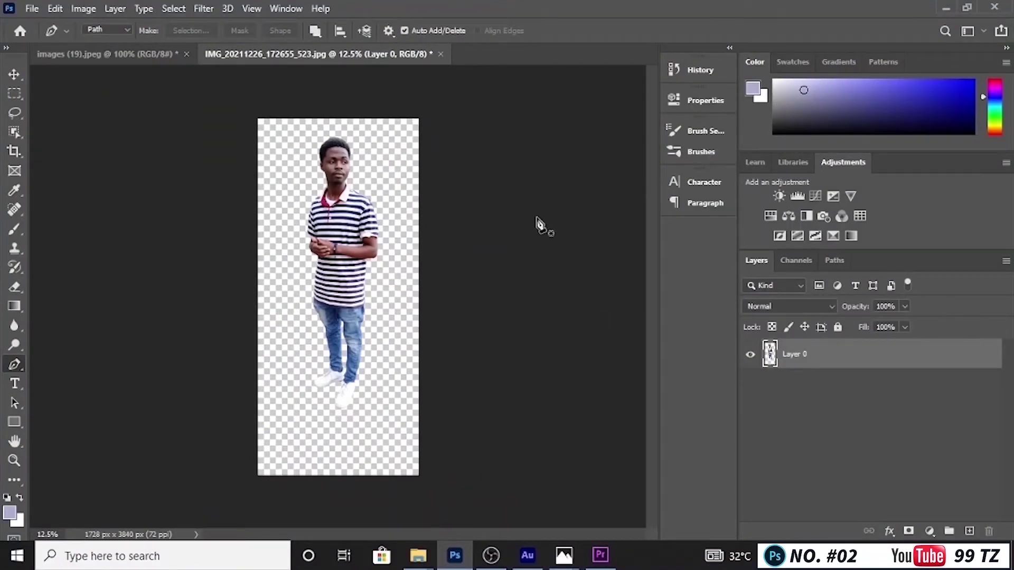
{"action": "left_click", "coordinate": [14, 73]}
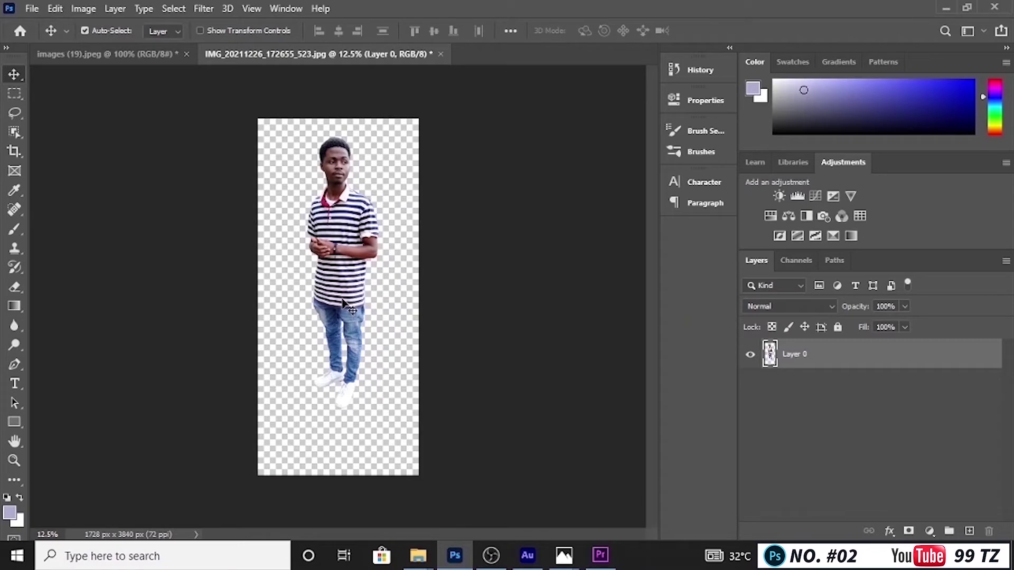
Move the cut-out man into the images (19).jpeg blue background document.
{"action": "left_click_drag", "start_coordinate": [349, 304], "coordinate": [151, 61]}
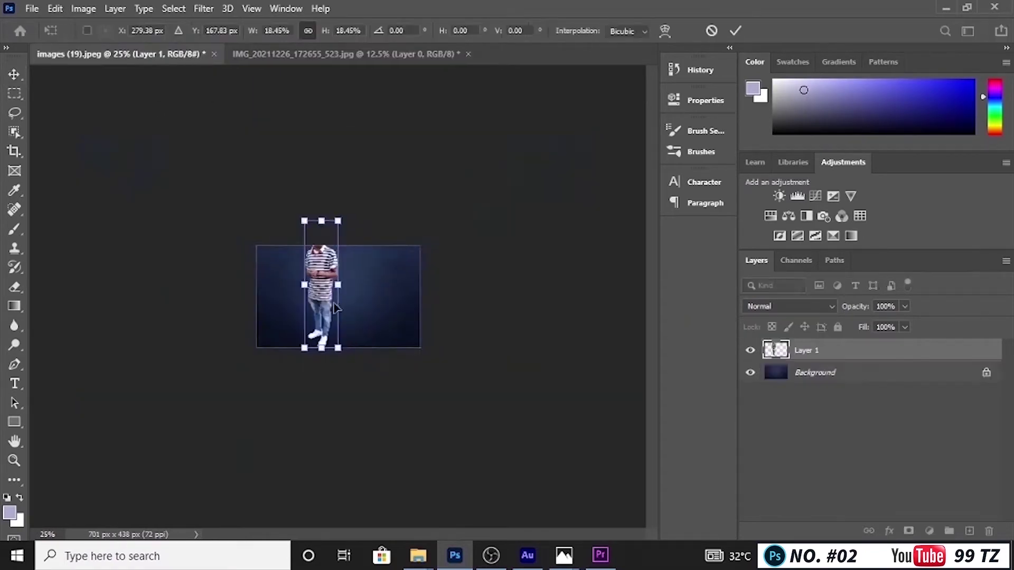
{"action": "scroll", "coordinate": [334, 308], "scroll_direction": "up", "scroll_amount": 6}
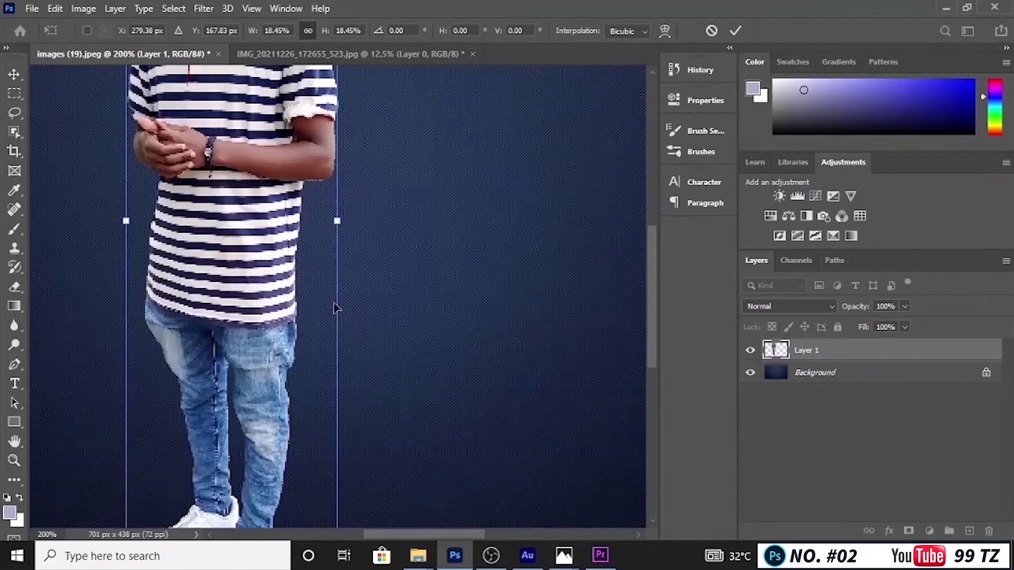
{"action": "scroll", "coordinate": [334, 308], "scroll_direction": "down", "scroll_amount": 3}
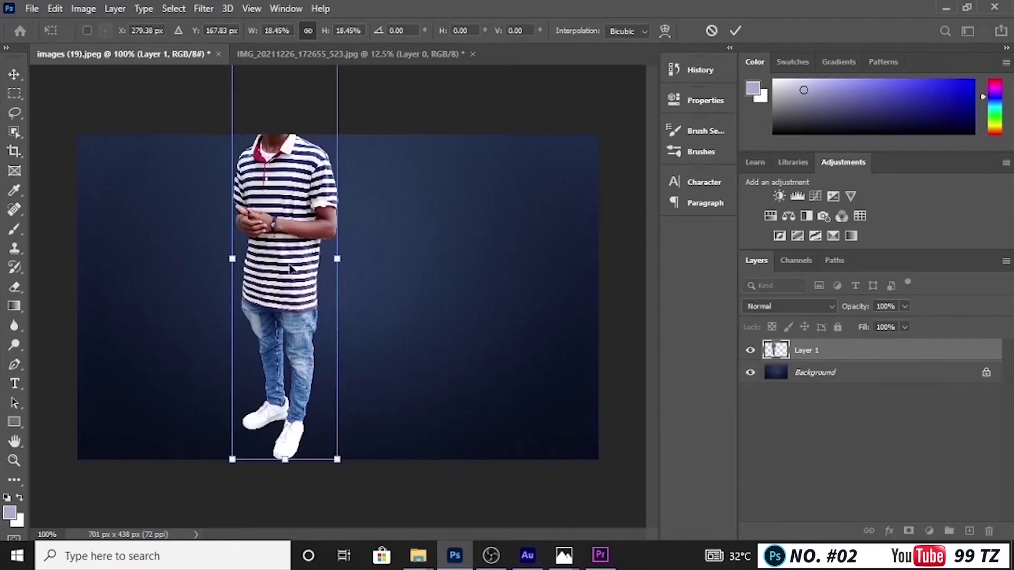
Scale the figure down to 14.89% and place it near the bottom, left of centre.
{"action": "left_click_drag", "start_coordinate": [290, 269], "coordinate": [307, 307]}
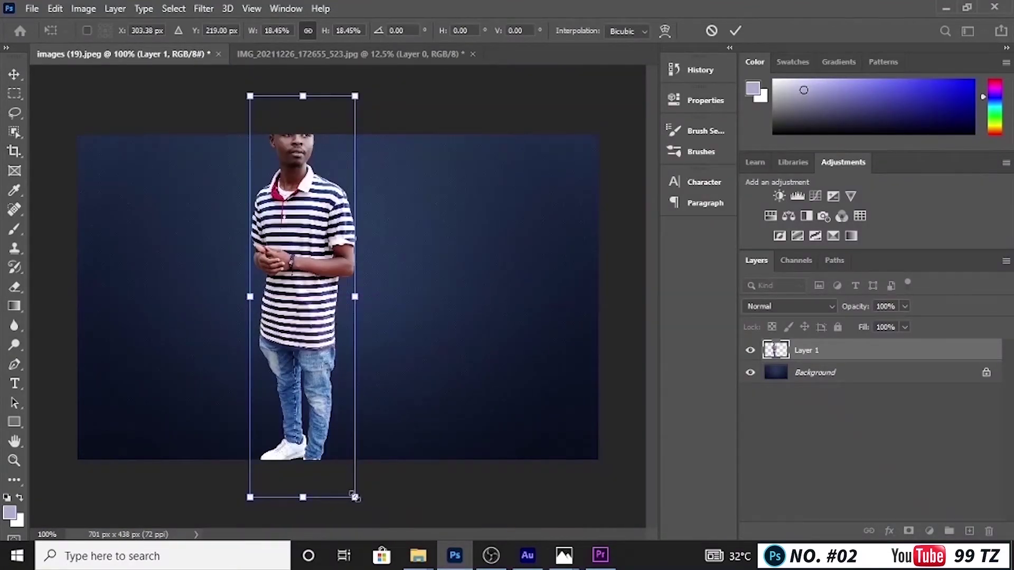
{"action": "left_click_drag", "start_coordinate": [355, 496], "coordinate": [335, 420]}
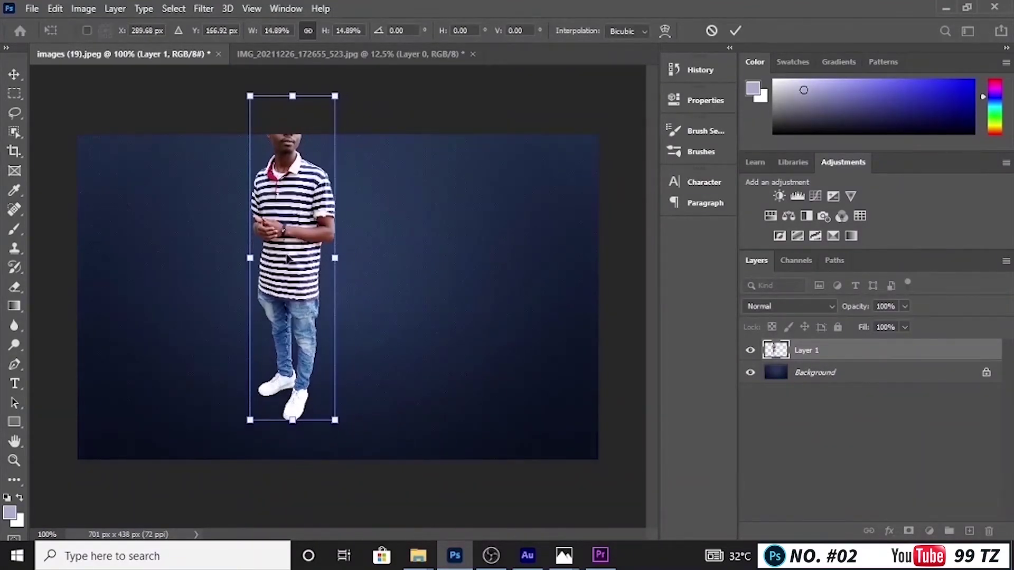
{"action": "left_click_drag", "start_coordinate": [288, 259], "coordinate": [305, 297]}
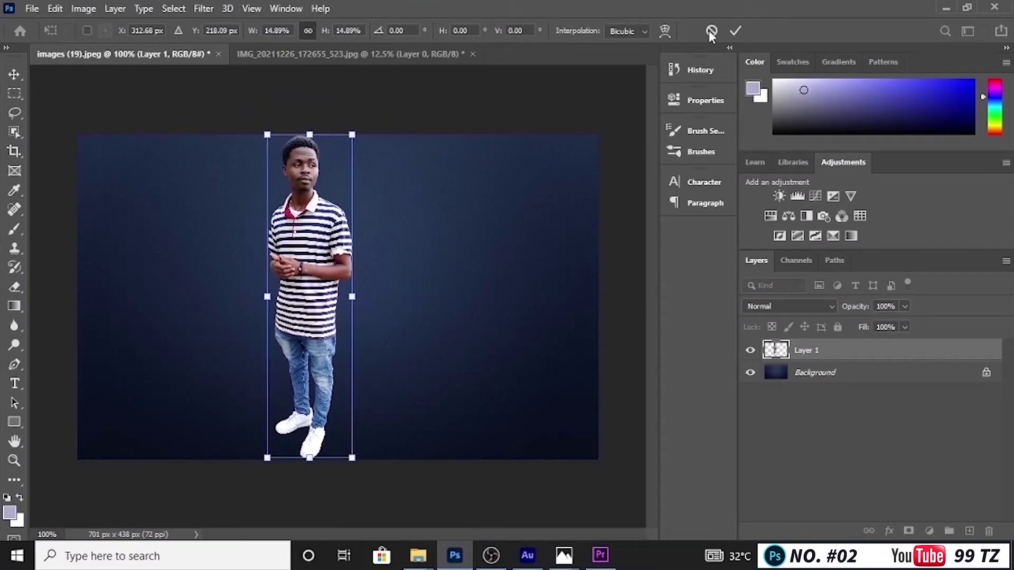
{"action": "left_click", "coordinate": [736, 30]}
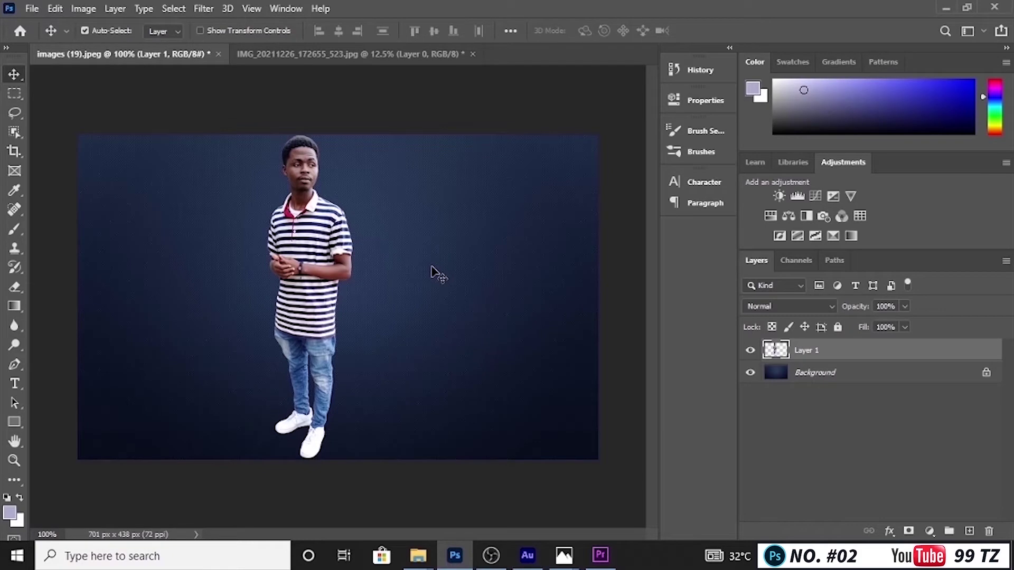
Minimise Photoshop and open the cheerful woman photo in Adobe Photoshop 2020.
{"action": "left_click", "coordinate": [948, 7]}
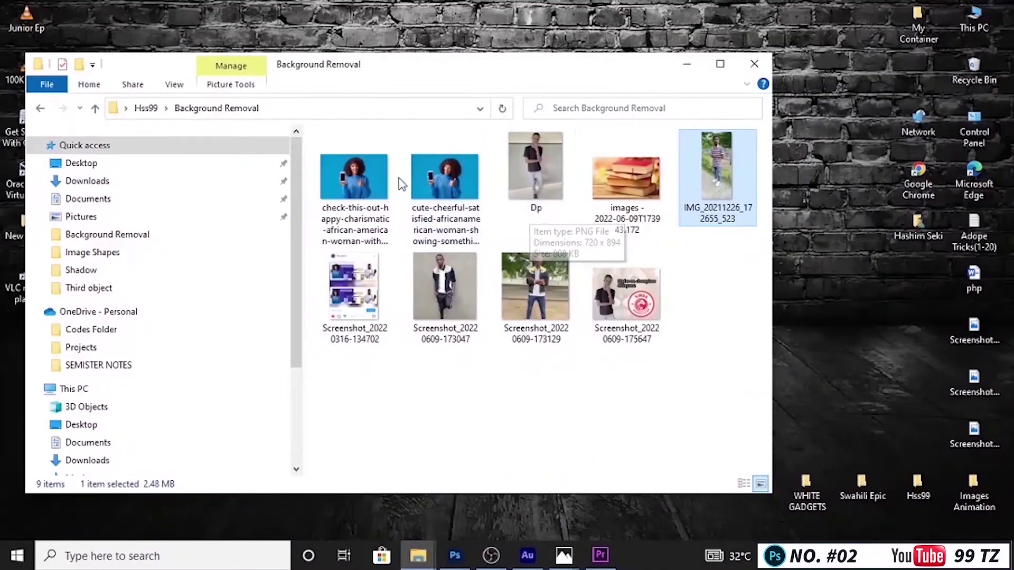
{"action": "right_click", "coordinate": [440, 175]}
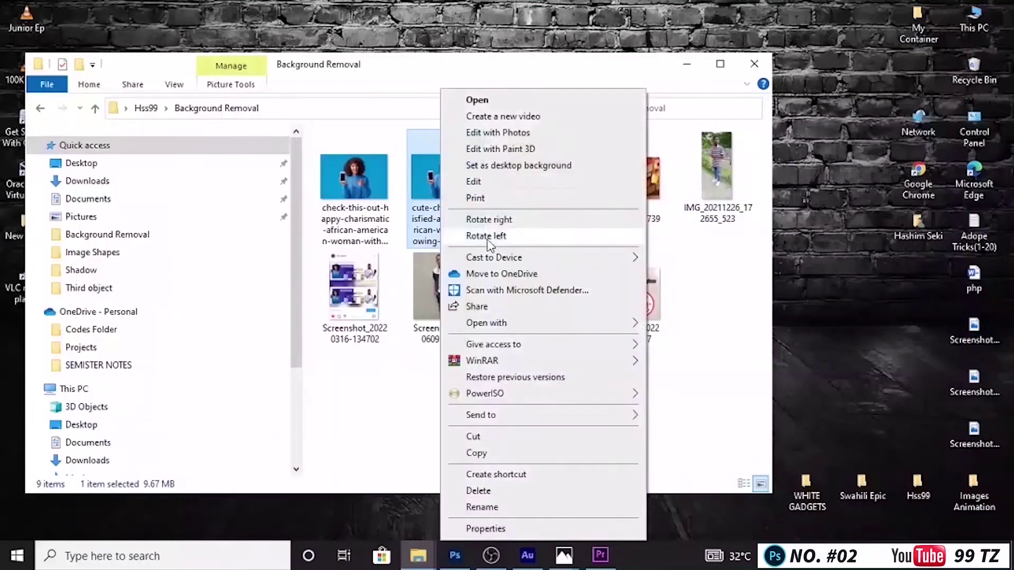
{"action": "mouse_move", "coordinate": [518, 329]}
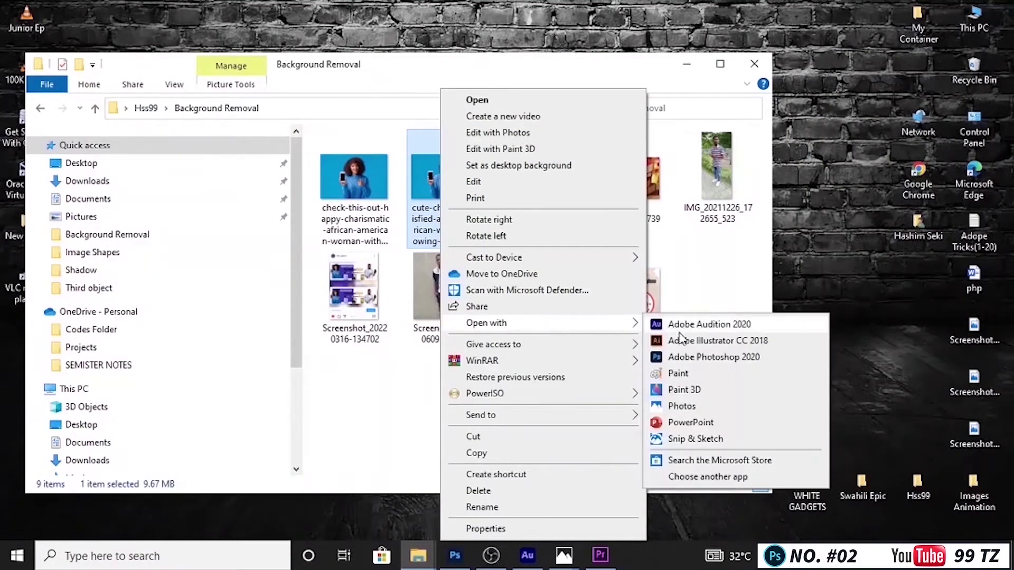
{"action": "left_click", "coordinate": [717, 358]}
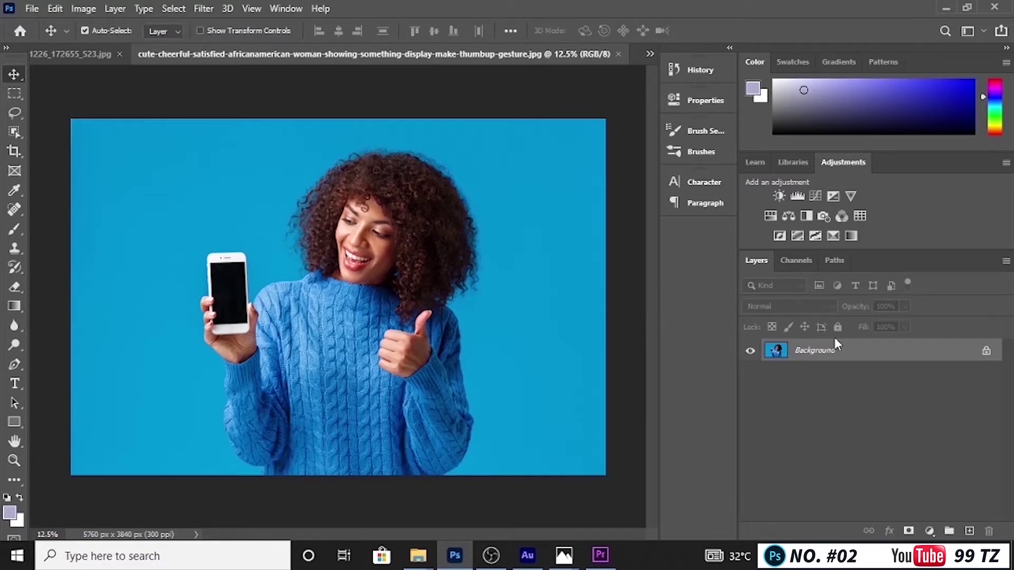
Unlock the layer and apply Remove Background from the Properties panel's Quick Actions.
{"action": "left_click", "coordinate": [985, 353]}
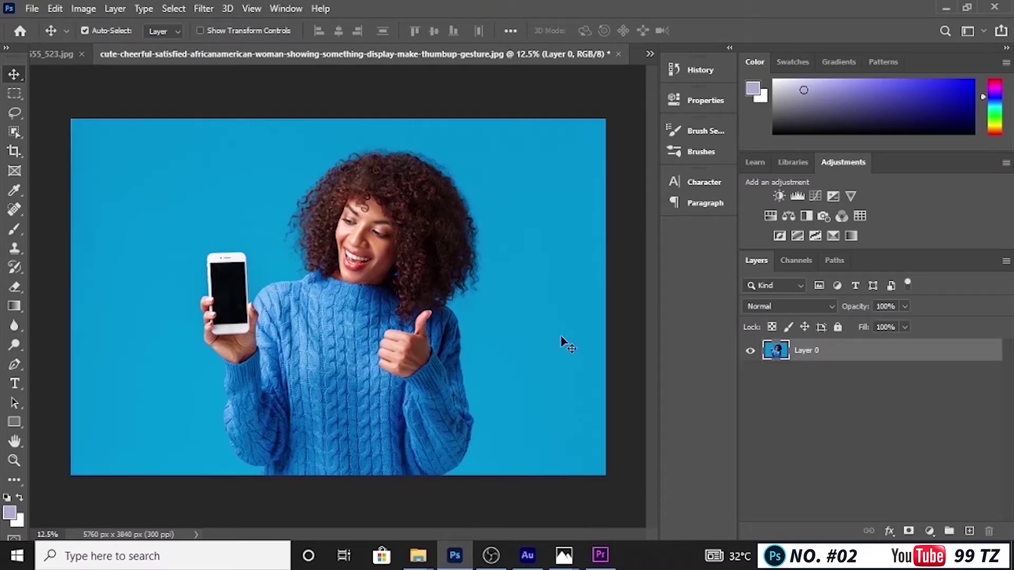
{"action": "left_click", "coordinate": [287, 9]}
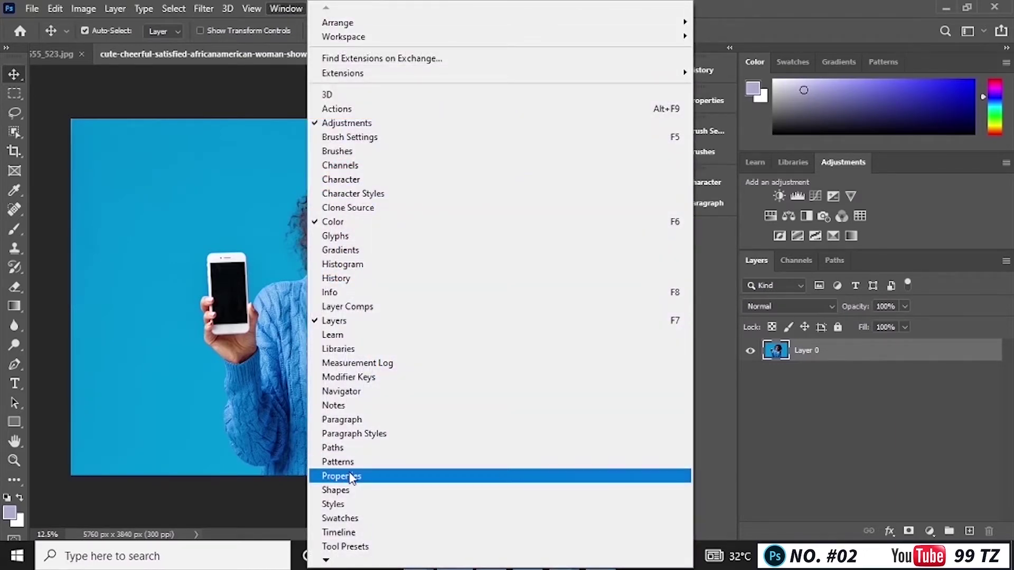
{"action": "left_click", "coordinate": [352, 476]}
{"action": "left_click", "coordinate": [553, 300]}
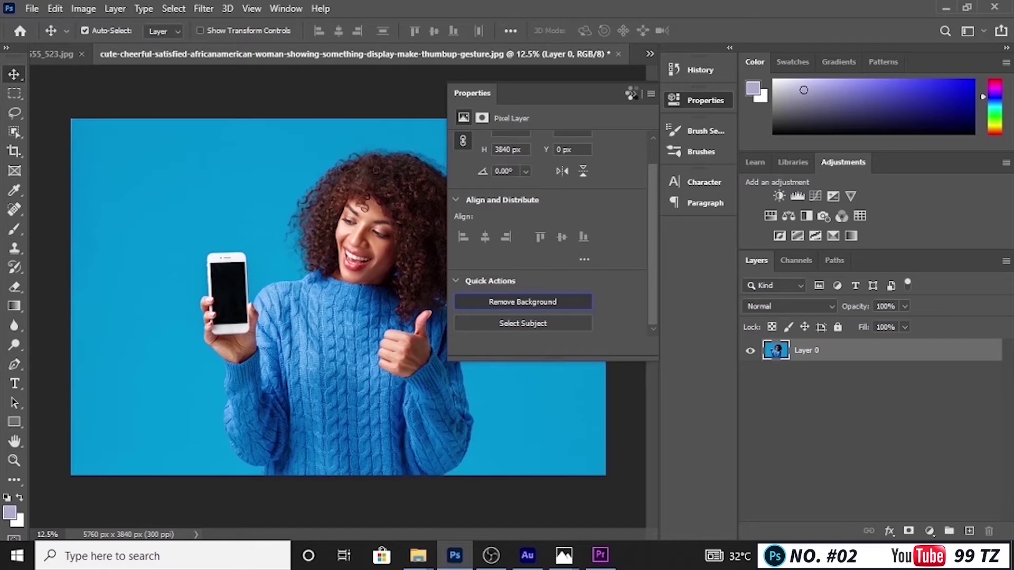
{"action": "left_click", "coordinate": [632, 94]}
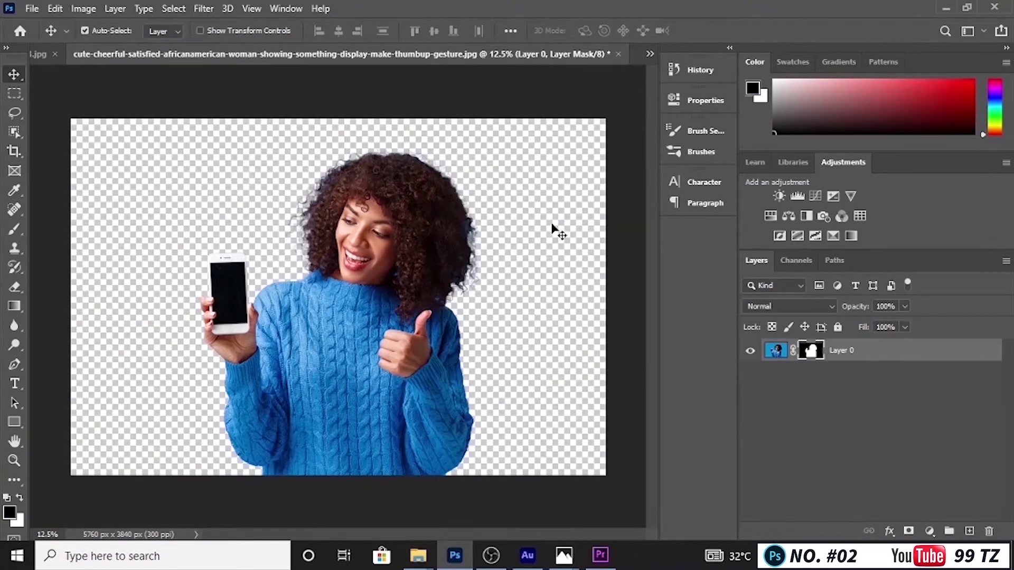
{"action": "key", "text": "ctrl+0"}
{"action": "key", "text": "ctrl+plus"}
{"action": "key", "text": "ctrl+plus"}
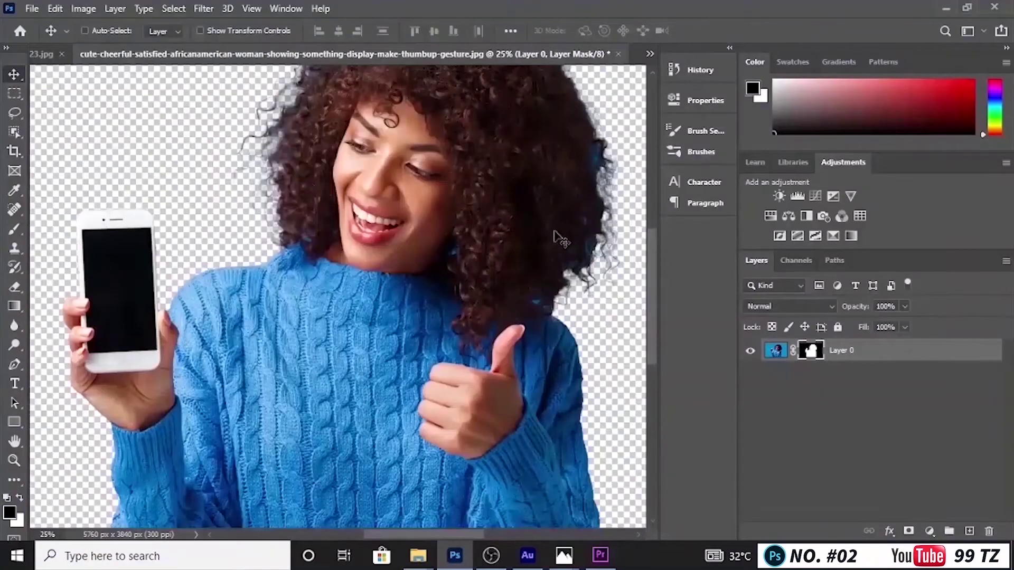
{"action": "scroll", "coordinate": [651, 340], "scroll_direction": "up", "scroll_amount": 2}
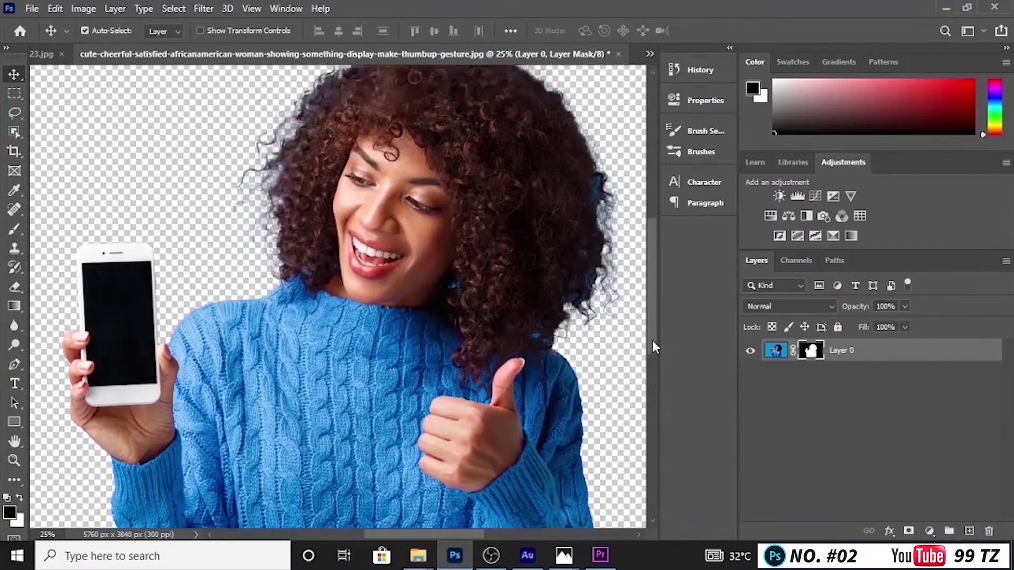
{"action": "left_click_drag", "start_coordinate": [446, 532], "coordinate": [464, 530]}
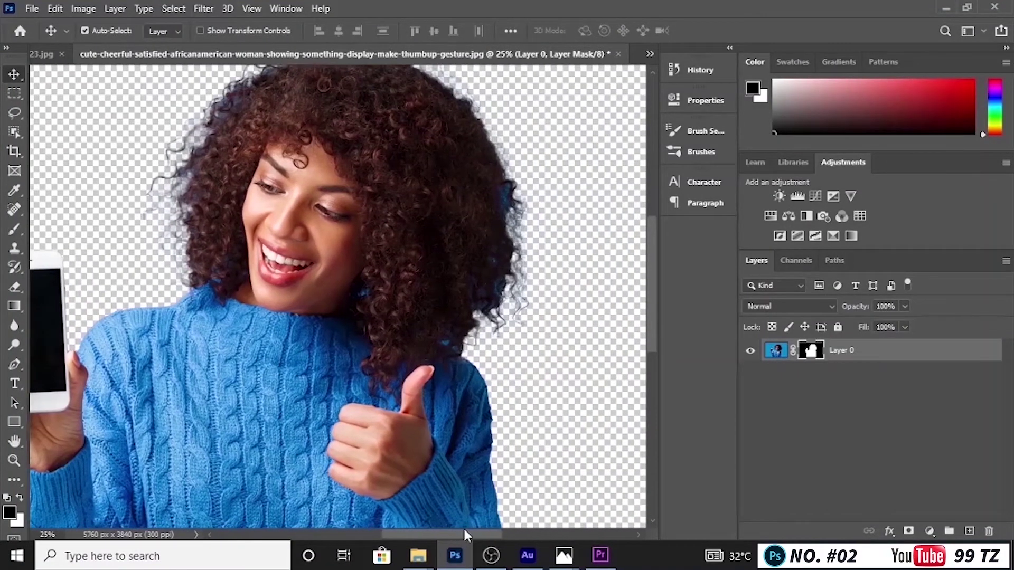
{"action": "left_click_drag", "start_coordinate": [652, 334], "coordinate": [652, 322]}
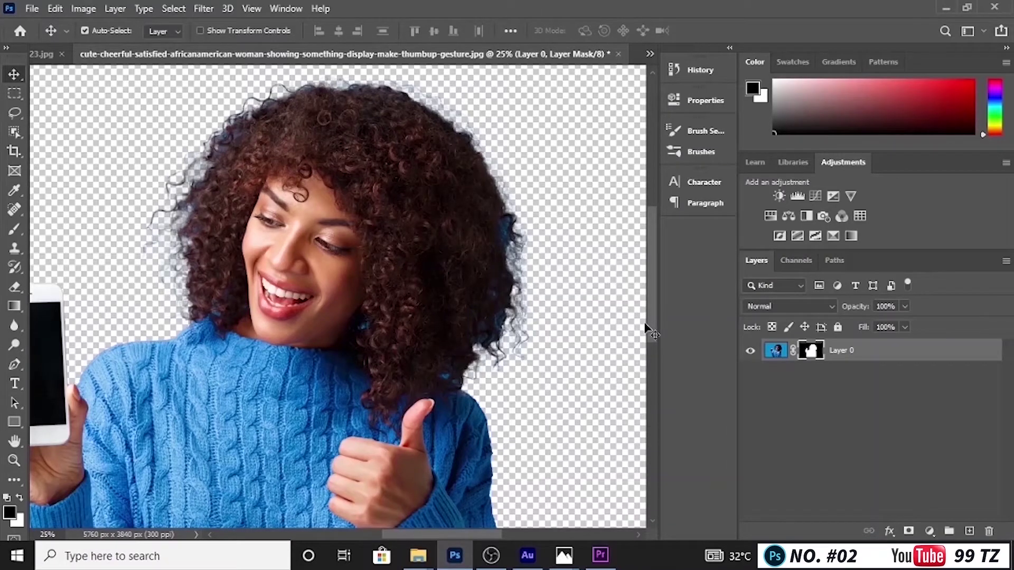
{"action": "key", "text": "ctrl+minus"}
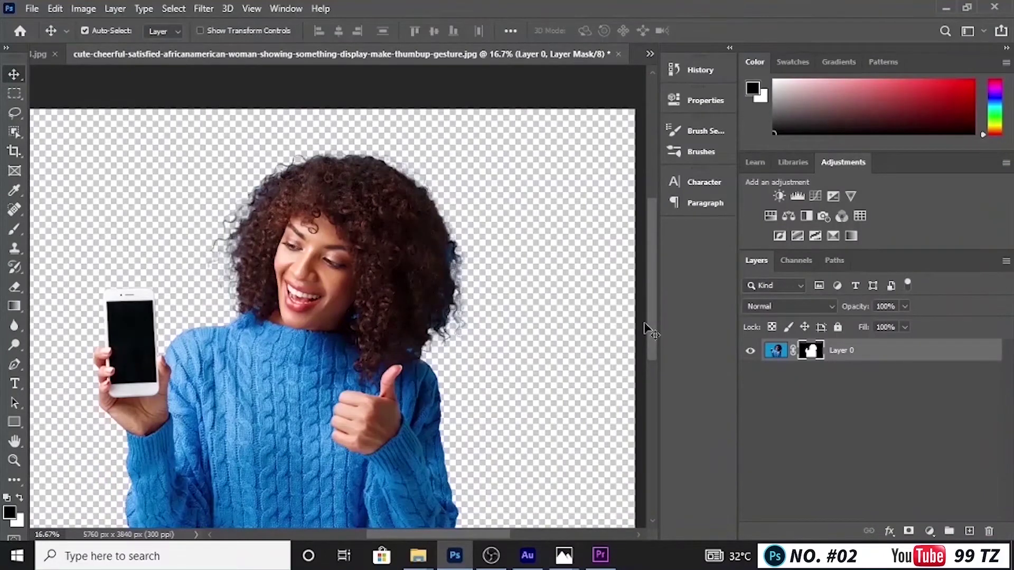
Add two default Hue/Saturation adjustment layers above Layer 0, then switch to the Pen Tool.
{"action": "left_click", "coordinate": [771, 216]}
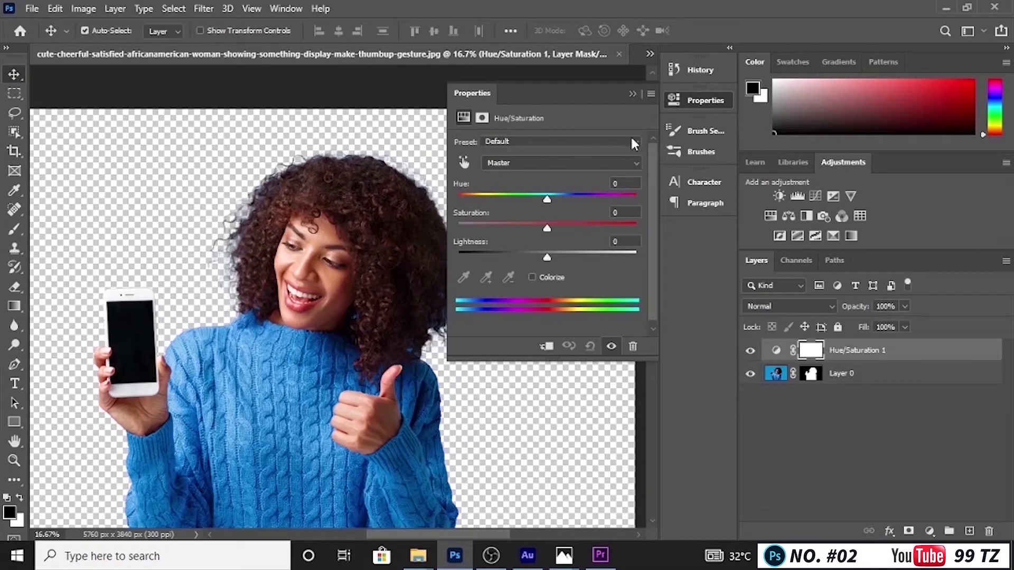
{"action": "left_click", "coordinate": [632, 94]}
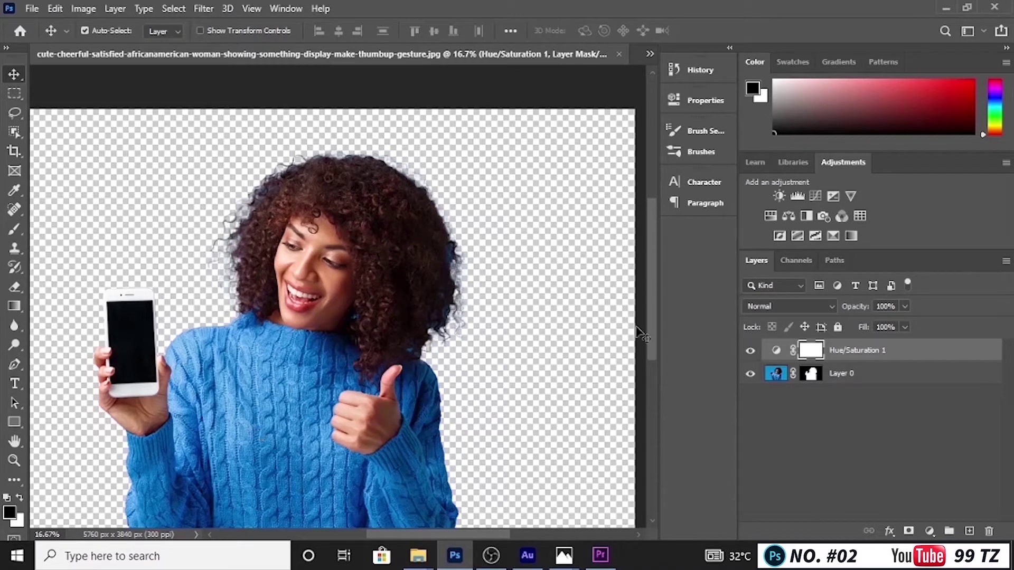
{"action": "left_click", "coordinate": [770, 217]}
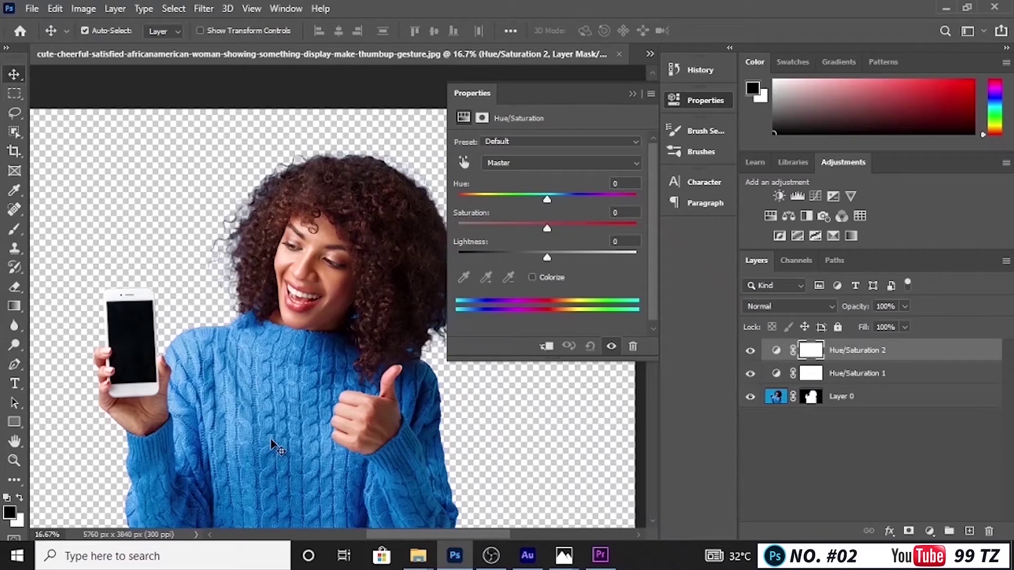
{"action": "left_click", "coordinate": [632, 97]}
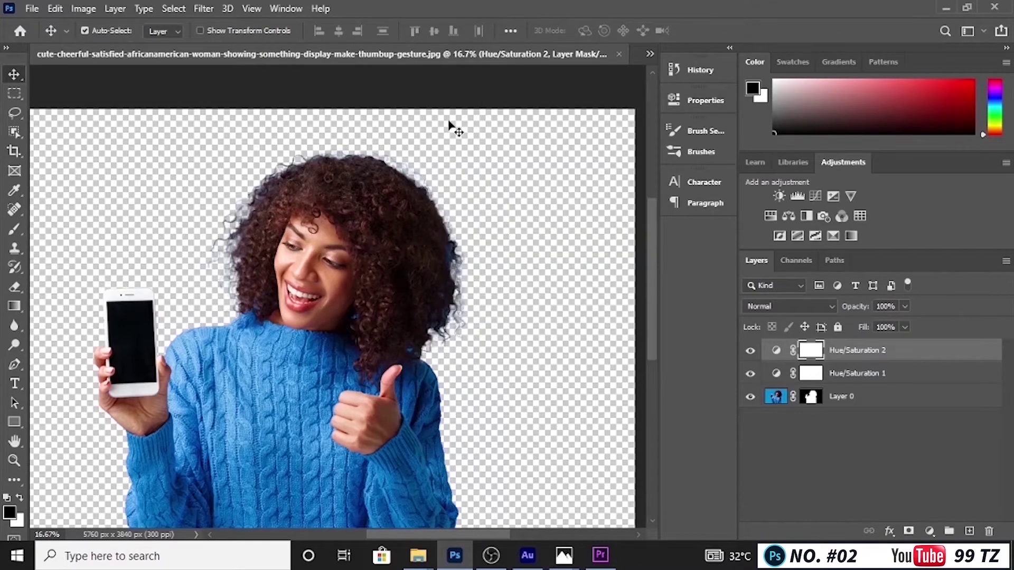
{"action": "left_click", "coordinate": [16, 364]}
{"action": "left_click", "coordinate": [82, 368]}
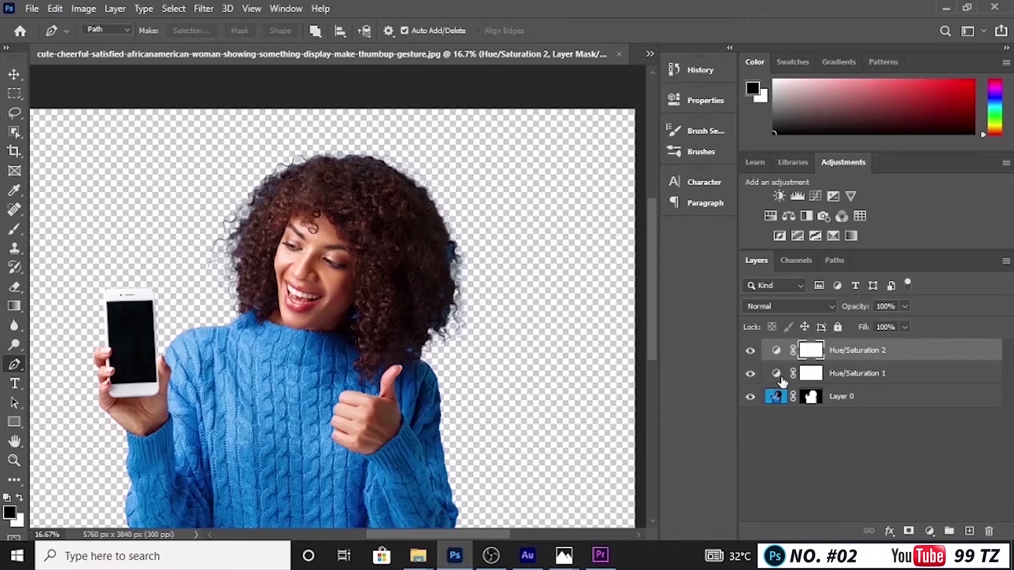
Add a third Hue/Saturation layer, try its Blues saturation and lightness, then delete it.
{"action": "left_click", "coordinate": [774, 215]}
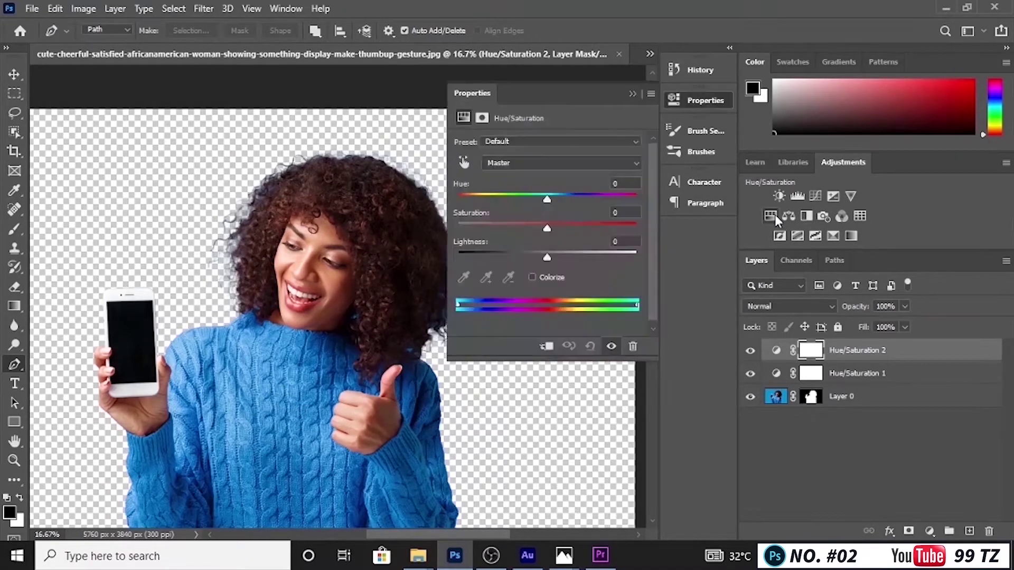
{"action": "left_click", "coordinate": [634, 164]}
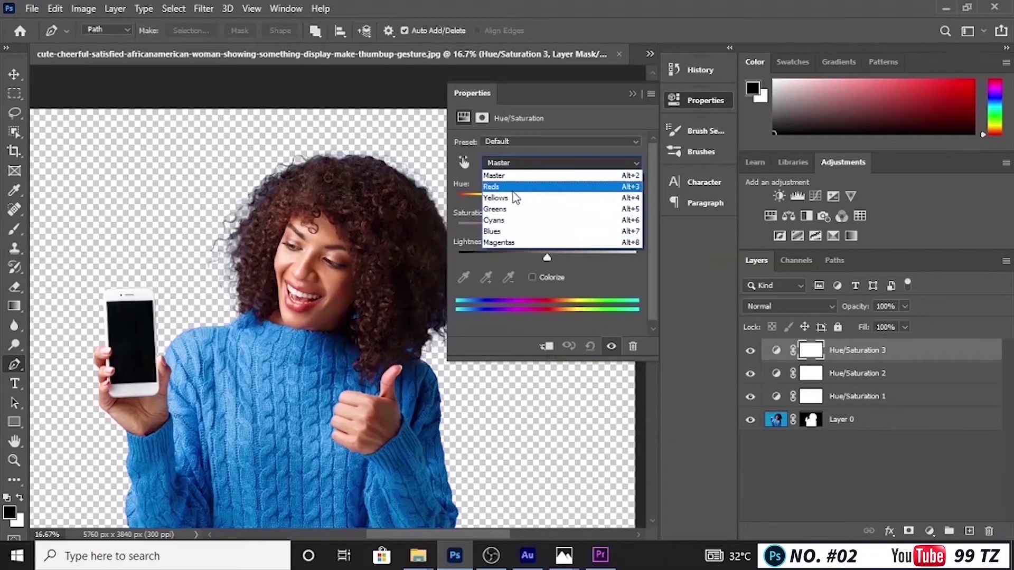
{"action": "left_click", "coordinate": [504, 232]}
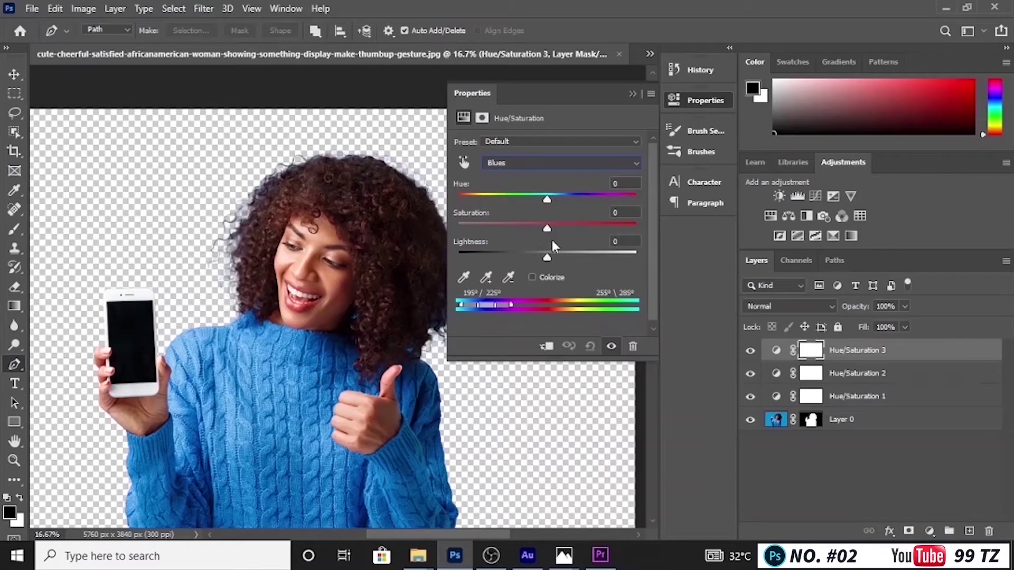
{"action": "left_click_drag", "start_coordinate": [546, 227], "coordinate": [438, 230]}
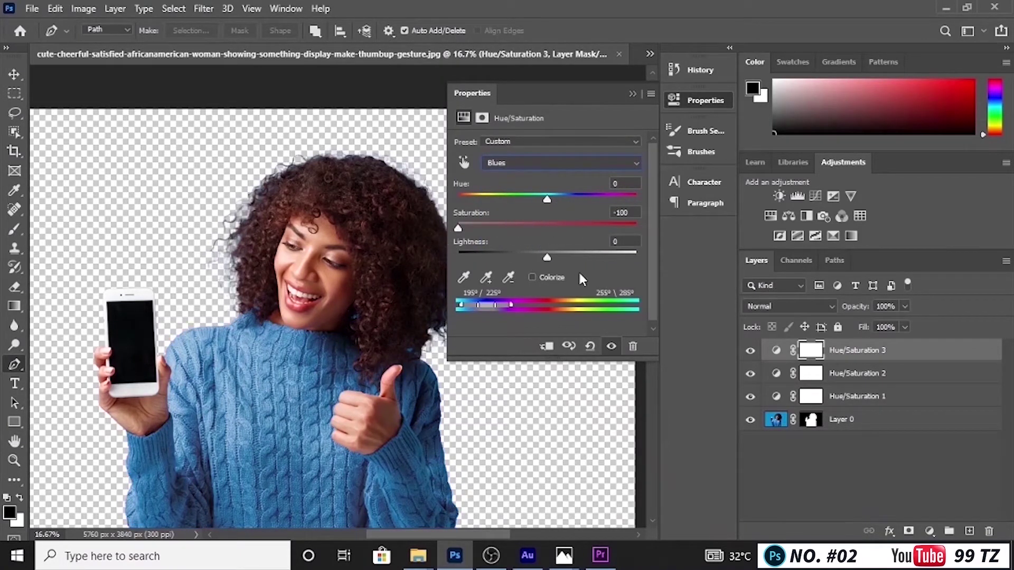
{"action": "mouse_move", "coordinate": [549, 258]}
{"action": "left_mouse_down"}
{"action": "mouse_move", "coordinate": [469, 260]}
{"action": "mouse_move", "coordinate": [563, 263]}
{"action": "left_mouse_up"}
{"action": "left_click", "coordinate": [631, 95]}
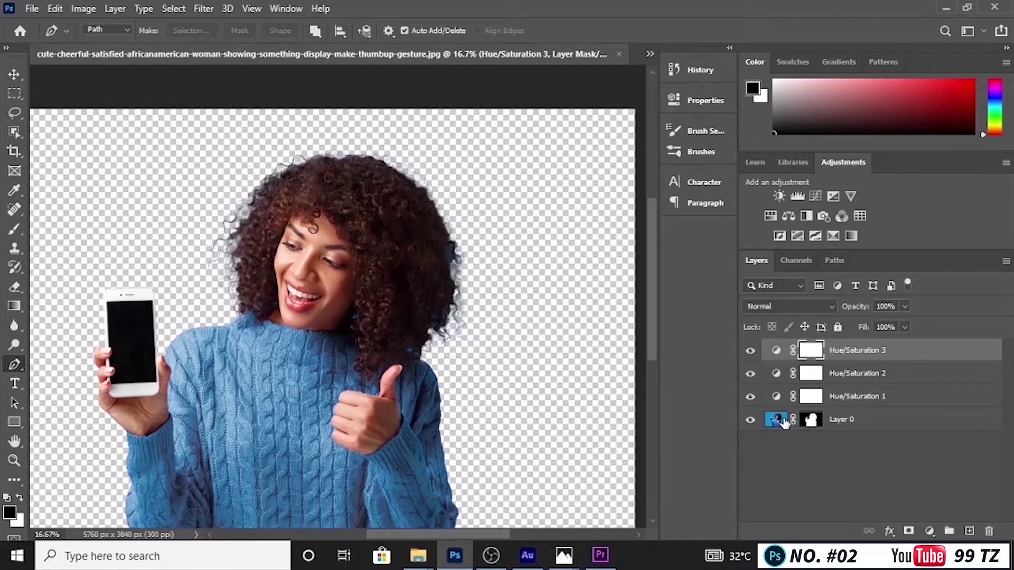
{"action": "key", "text": "Delete"}
Delete Hue/Saturation 2, then start a pen path down the hair's left side and along the collar.
{"action": "key", "text": "Delete"}
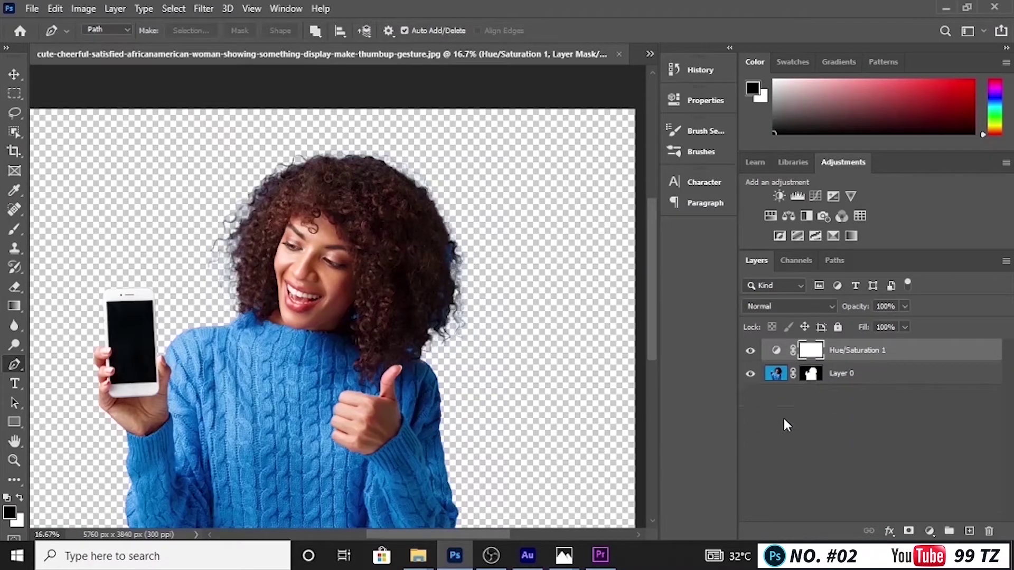
{"action": "key", "text": "Delete"}
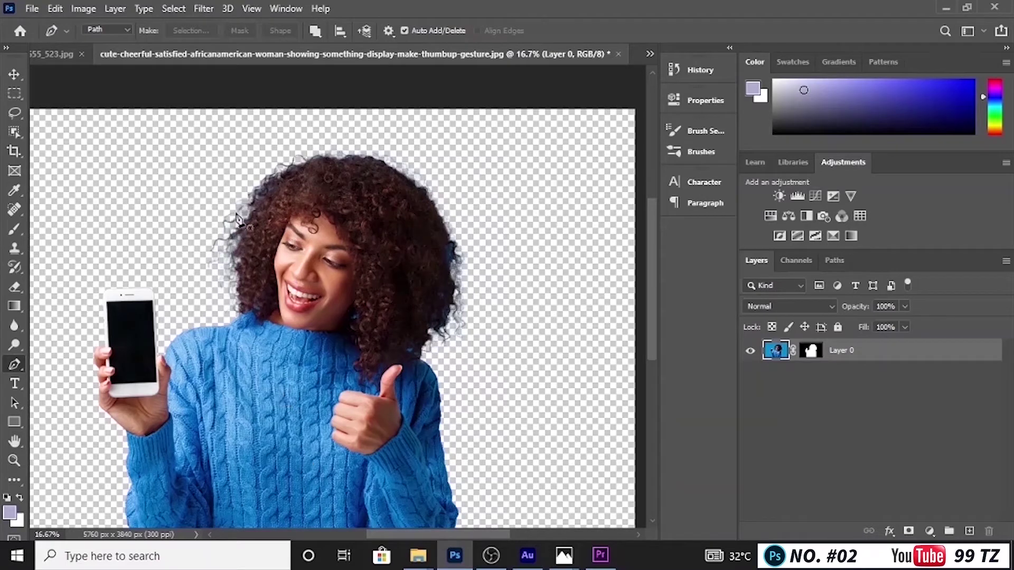
{"action": "left_click", "coordinate": [229, 157]}
{"action": "left_click", "coordinate": [202, 219]}
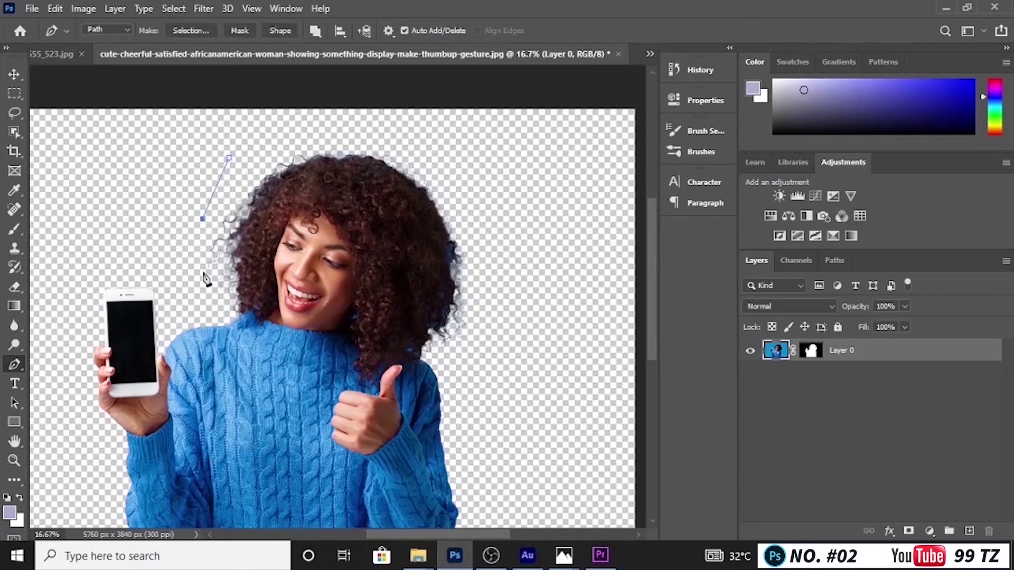
{"action": "left_click", "coordinate": [205, 275]}
{"action": "left_click", "coordinate": [225, 312]}
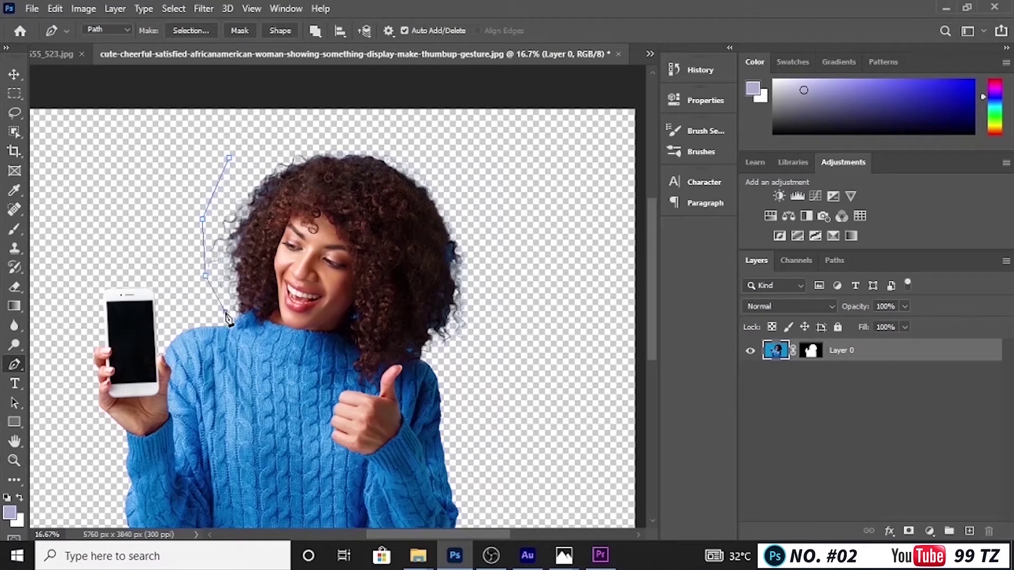
{"action": "left_click", "coordinate": [260, 312]}
{"action": "left_click", "coordinate": [275, 321]}
{"action": "left_click", "coordinate": [308, 326]}
Continue the path around the right shoulder and over the hair, close it, and choose Make Selection.
{"action": "left_click", "coordinate": [325, 325]}
{"action": "left_click", "coordinate": [349, 334]}
{"action": "left_click", "coordinate": [364, 334]}
{"action": "left_click", "coordinate": [385, 345]}
{"action": "left_click", "coordinate": [408, 357]}
{"action": "left_click_drag", "start_coordinate": [425, 361], "coordinate": [531, 276]}
{"action": "left_click", "coordinate": [500, 153]}
{"action": "left_click", "coordinate": [406, 128]}
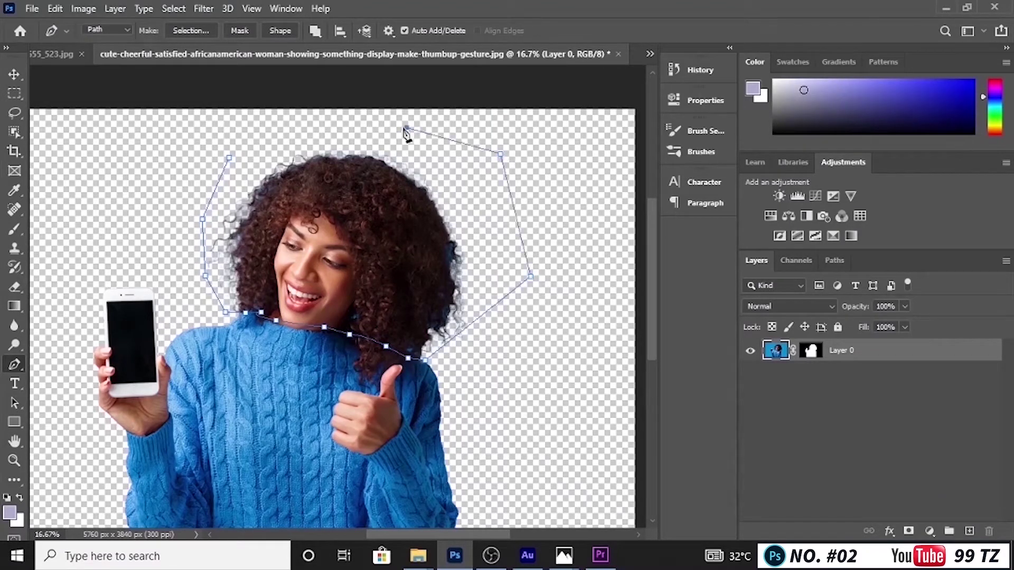
{"action": "left_click", "coordinate": [301, 129]}
{"action": "left_click", "coordinate": [230, 158]}
{"action": "right_click", "coordinate": [231, 157]}
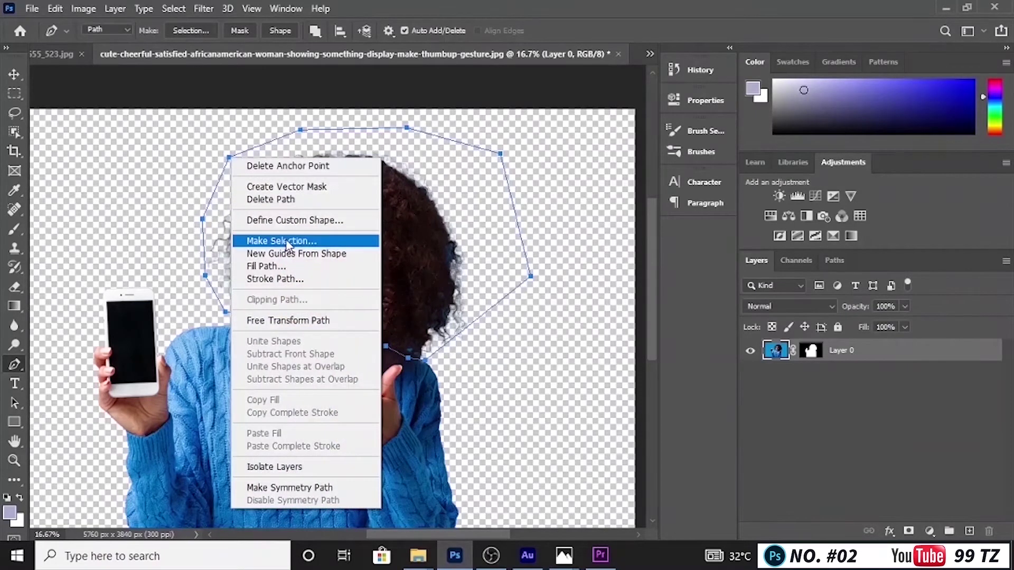
{"action": "left_click", "coordinate": [268, 240]}
Confirm the head selection and add a Hue/Saturation layer masked to it, clipped to Layer 0.
{"action": "left_click", "coordinate": [593, 134]}
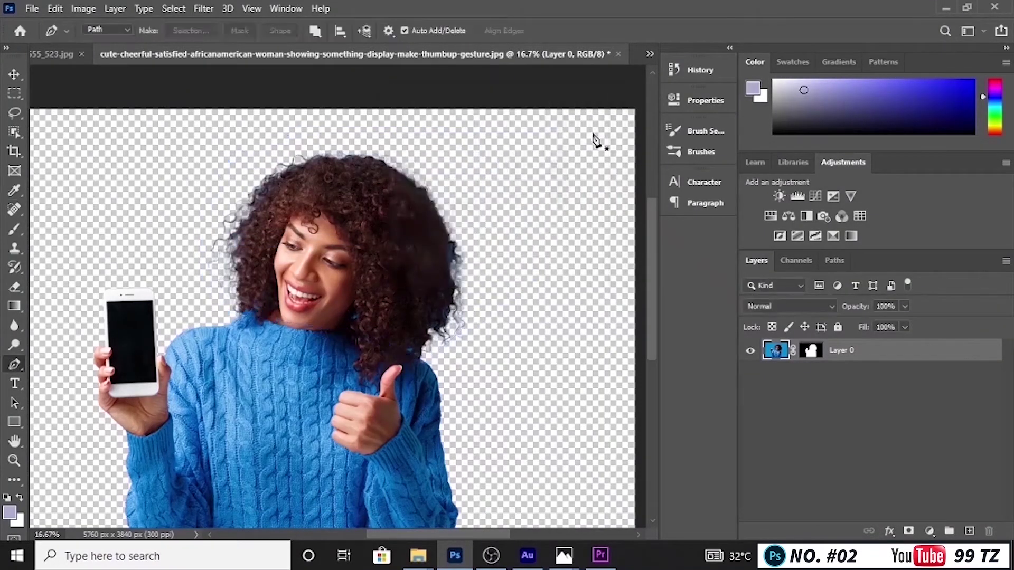
{"action": "left_click", "coordinate": [772, 216]}
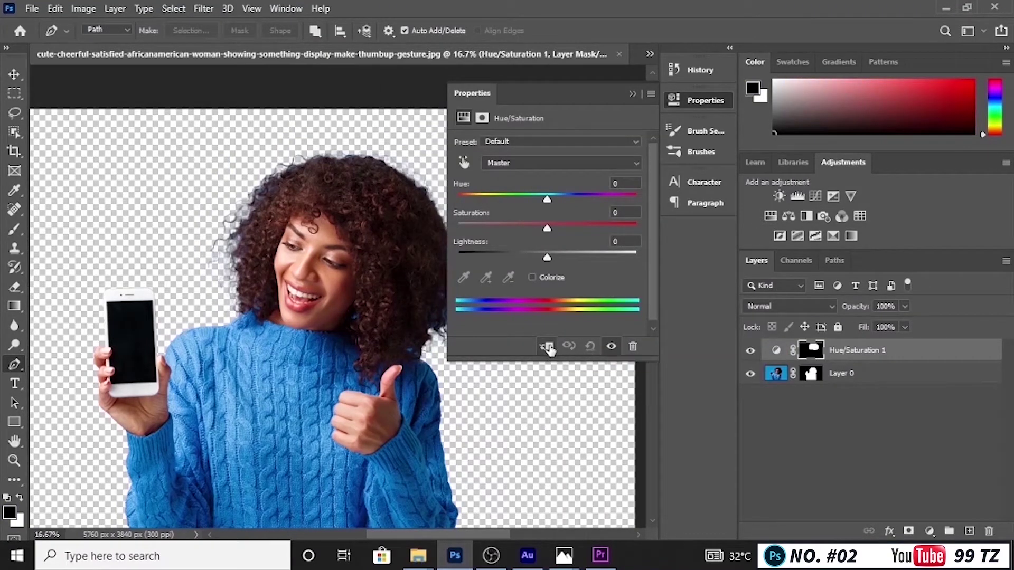
{"action": "left_click", "coordinate": [548, 347]}
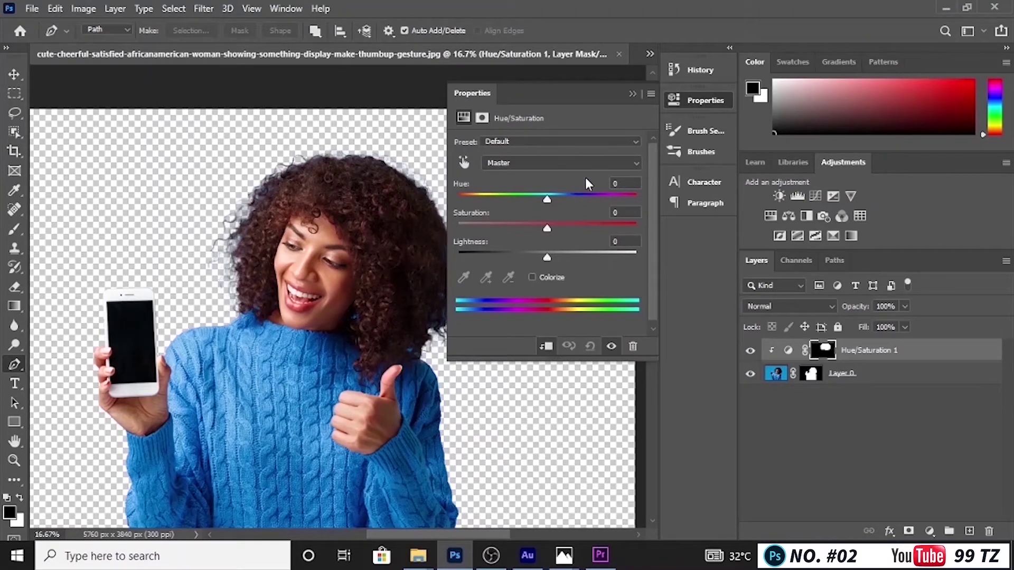
Limit the adjustment to Blues and push saturation to +100 and lightness to maximum.
{"action": "left_click", "coordinate": [631, 162]}
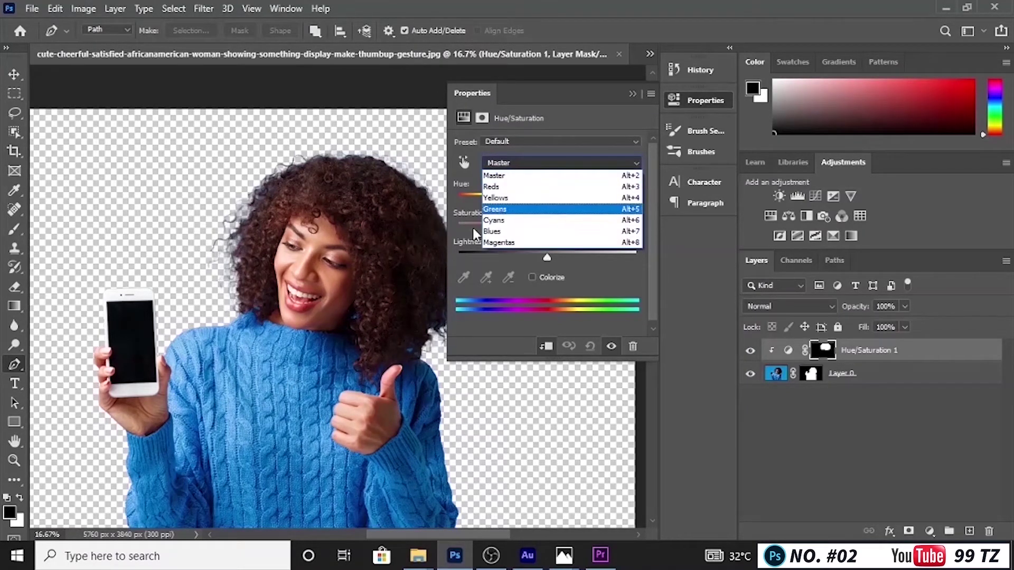
{"action": "left_click", "coordinate": [515, 233]}
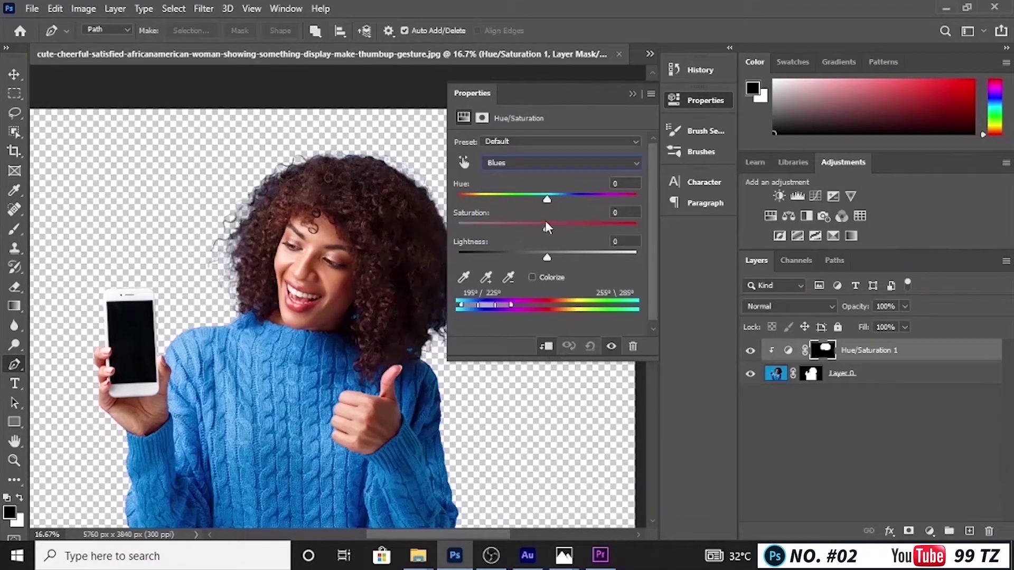
{"action": "left_click_drag", "start_coordinate": [550, 227], "coordinate": [566, 228]}
{"action": "left_click_drag", "start_coordinate": [640, 226], "coordinate": [641, 226]}
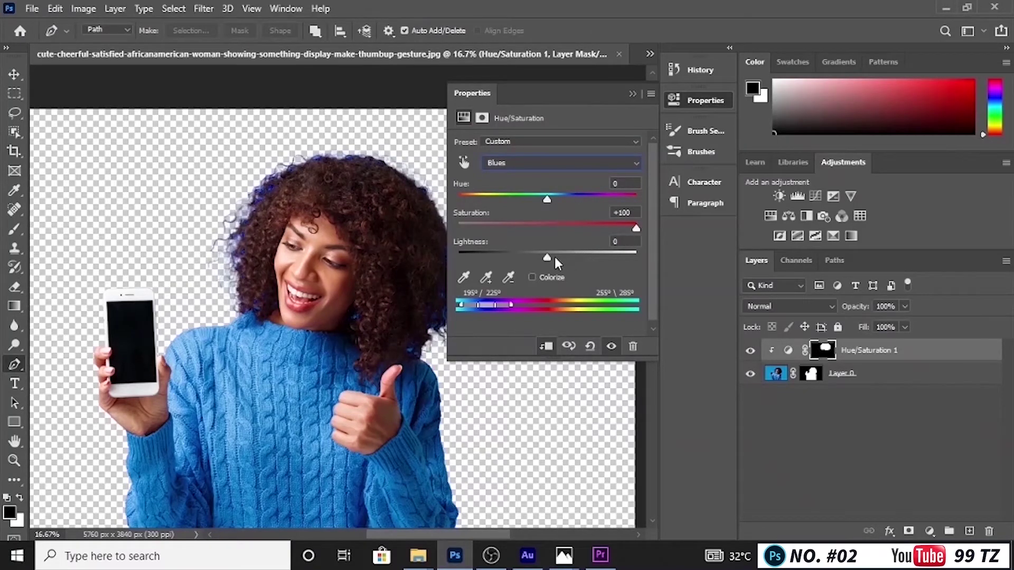
{"action": "left_click_drag", "start_coordinate": [550, 258], "coordinate": [640, 257]}
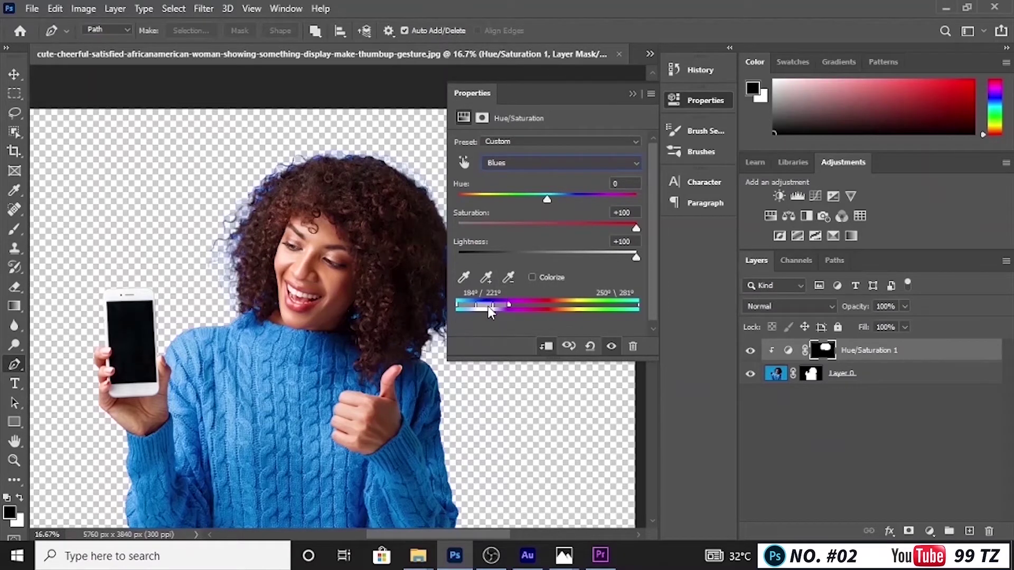
Narrow the Blues range limits and drag Saturation and Lightness down to -100.
{"action": "left_click_drag", "start_coordinate": [487, 306], "coordinate": [487, 306]}
{"action": "left_click_drag", "start_coordinate": [489, 305], "coordinate": [490, 305]}
{"action": "left_click_drag", "start_coordinate": [637, 227], "coordinate": [418, 220]}
{"action": "left_click_drag", "start_coordinate": [638, 255], "coordinate": [441, 245]}
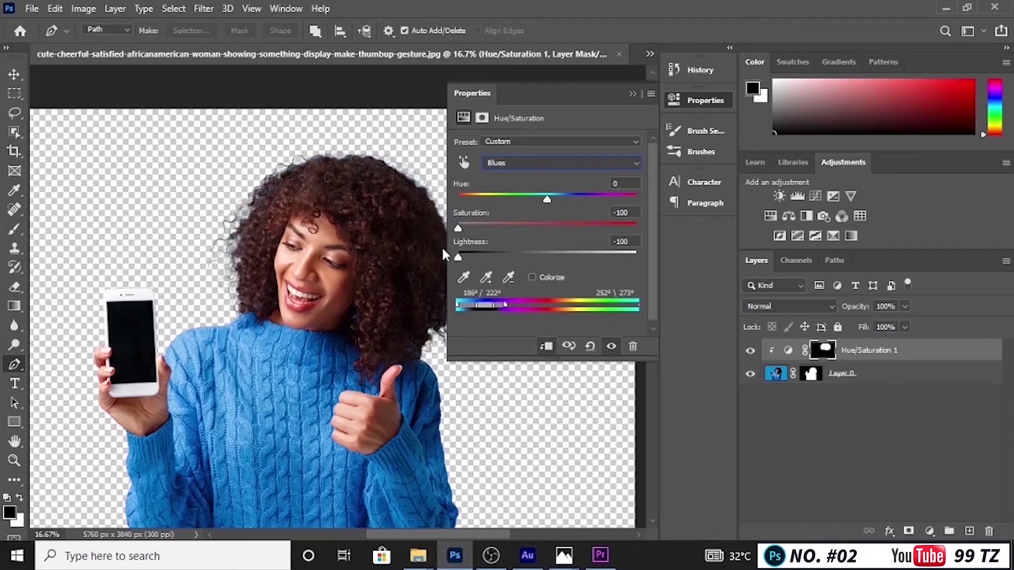
{"action": "left_click", "coordinate": [632, 94]}
{"action": "key", "text": "ctrl+minus"}
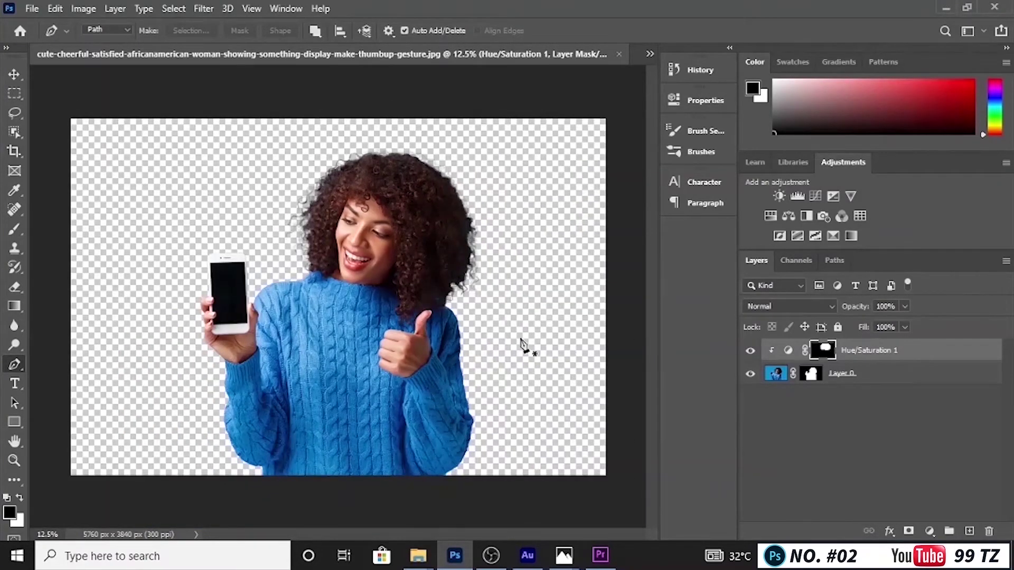
{"action": "left_click", "coordinate": [945, 9]}
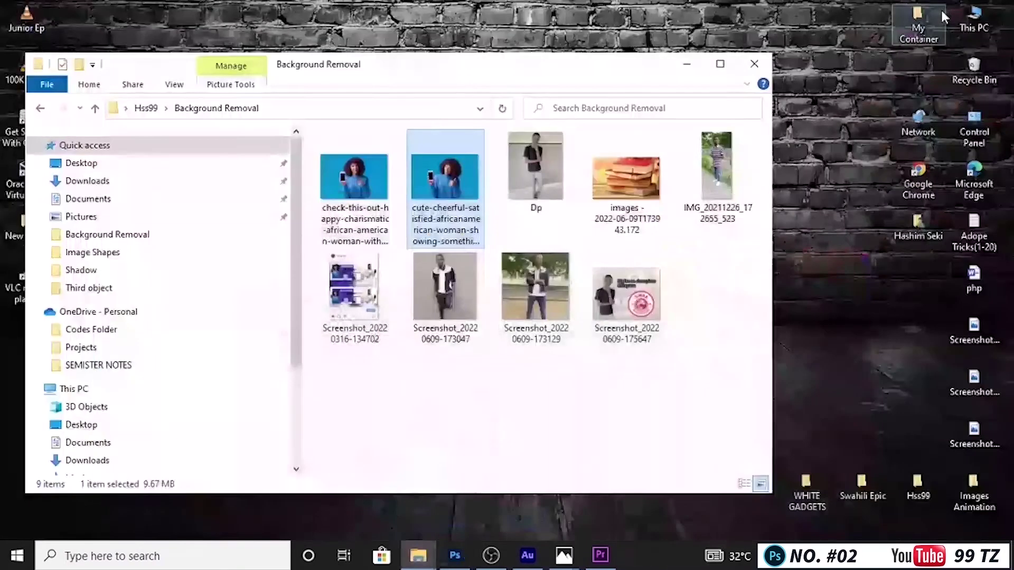
{"action": "left_click", "coordinate": [353, 265]}
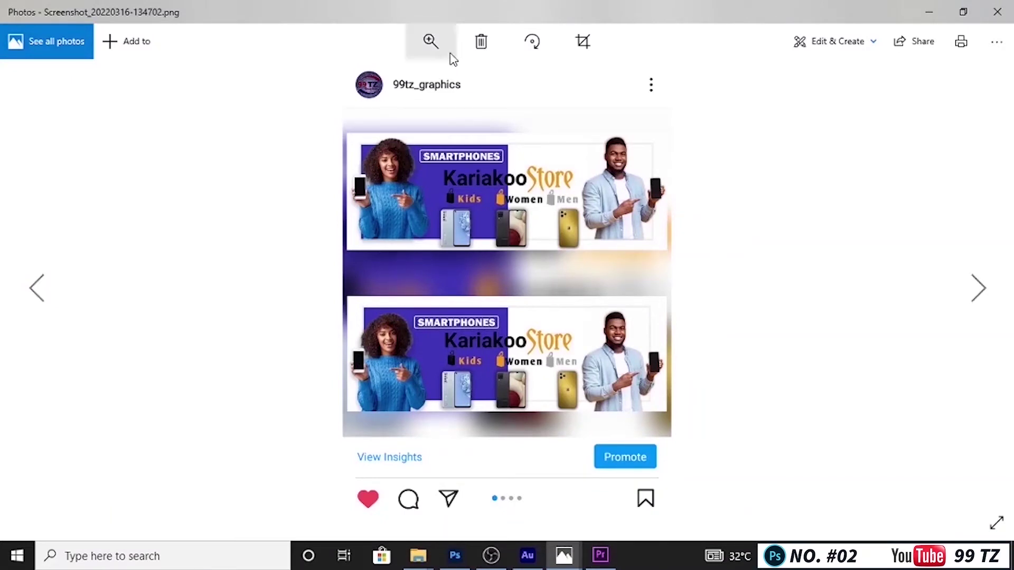
Zoom slightly into the Kariakoo Store banner, then close Photos.
{"action": "left_click", "coordinate": [431, 48]}
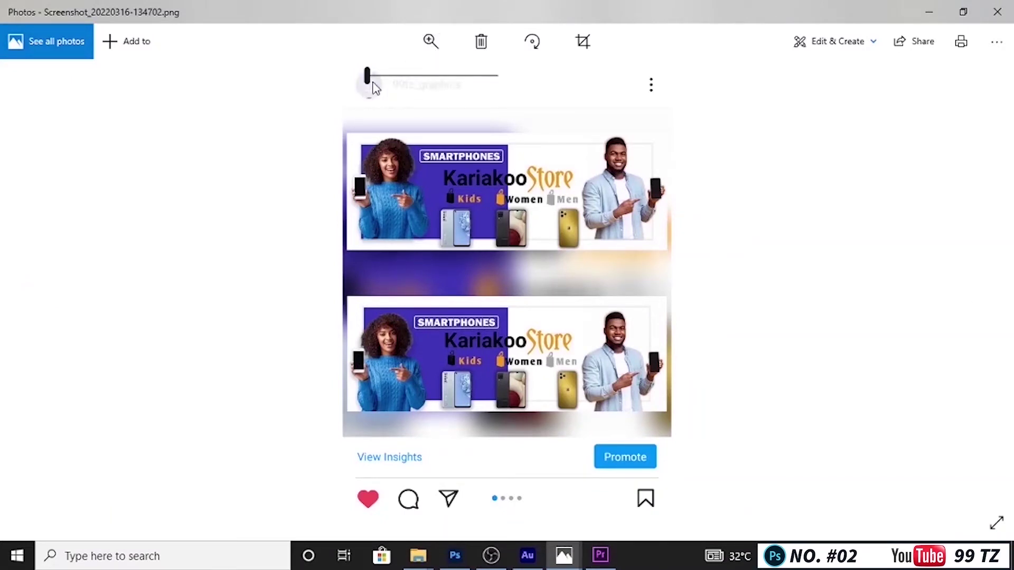
{"action": "mouse_move", "coordinate": [370, 82]}
{"action": "left_mouse_down"}
{"action": "mouse_move", "coordinate": [385, 83]}
{"action": "mouse_move", "coordinate": [359, 80]}
{"action": "left_mouse_up"}
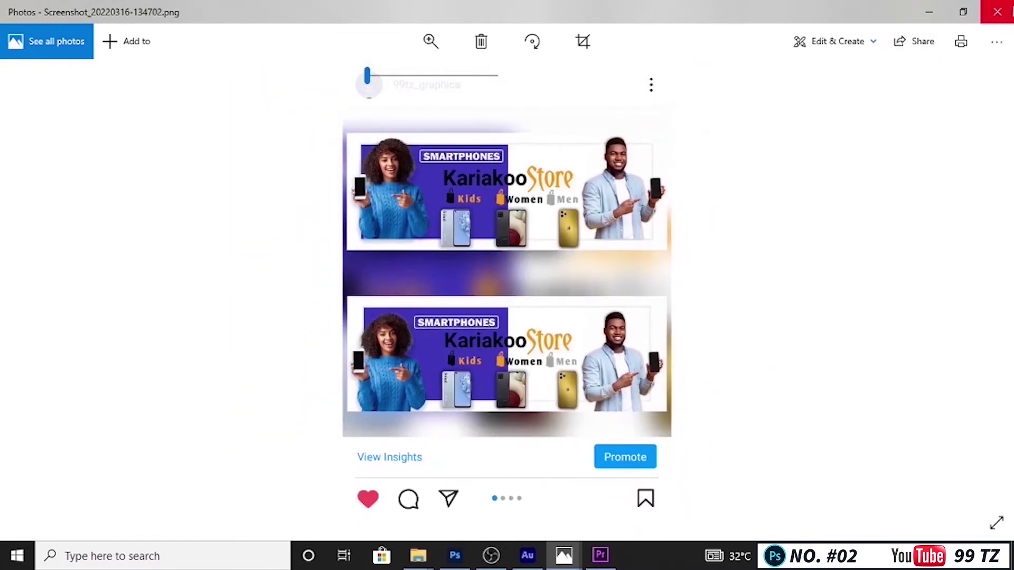
{"action": "left_click", "coordinate": [1007, 11]}
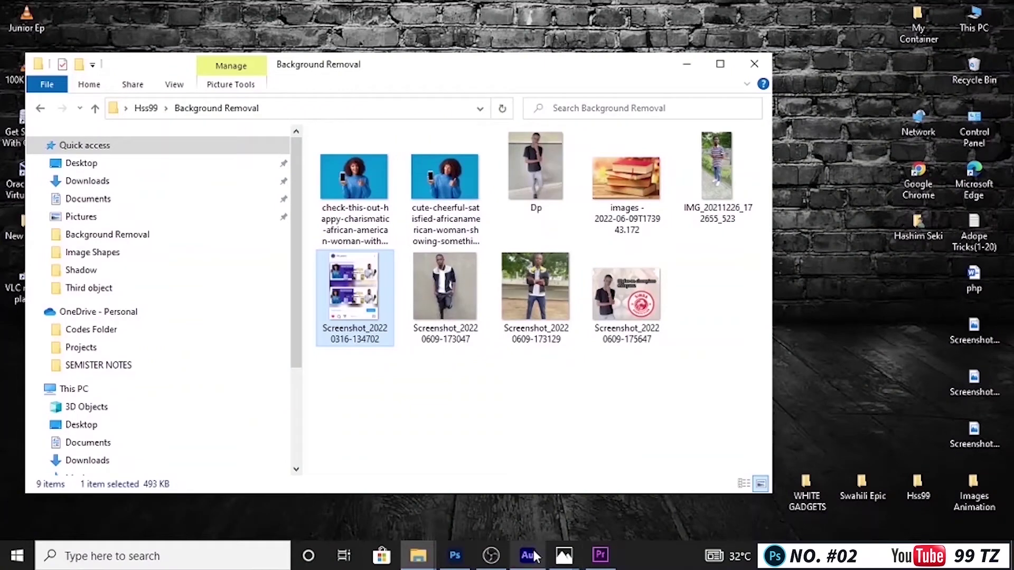
Close the cut-out woman document in Photoshop without saving changes.
{"action": "left_click", "coordinate": [464, 559]}
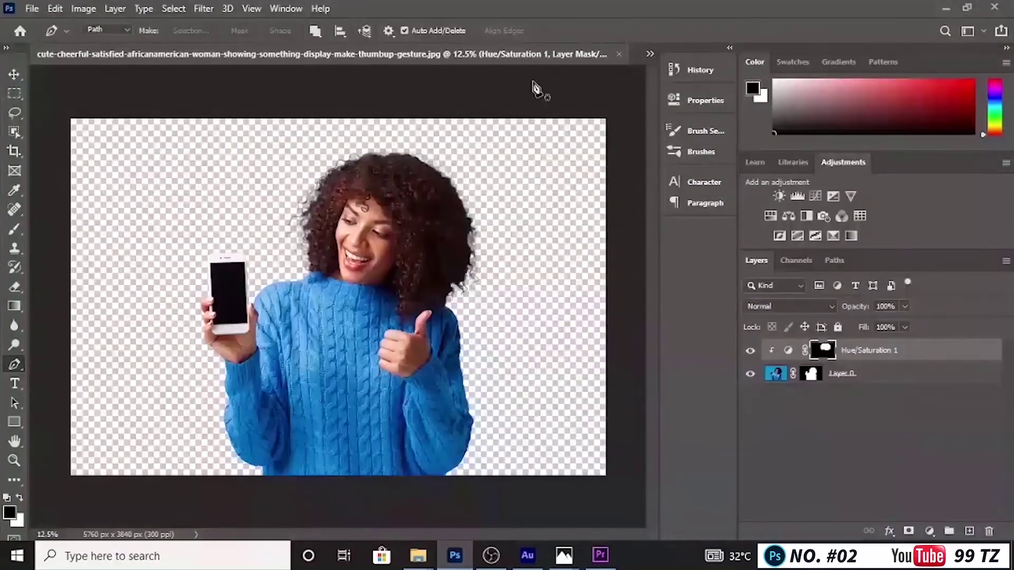
{"action": "left_click", "coordinate": [619, 53]}
{"action": "left_click", "coordinate": [525, 215]}
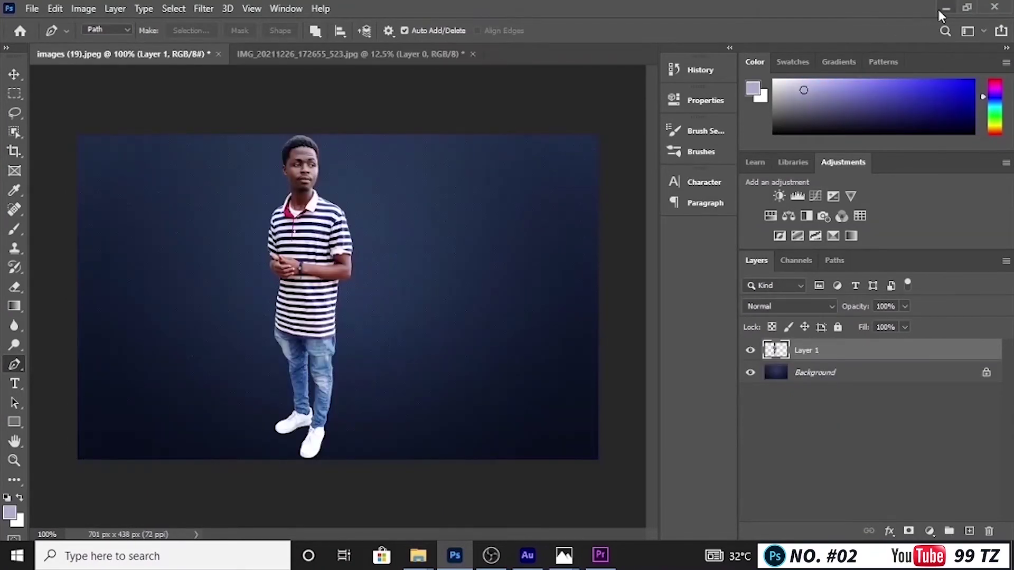
Open the cute-cheerful woman photo in Adobe Photoshop 2020 from File Explorer.
{"action": "left_click", "coordinate": [942, 8]}
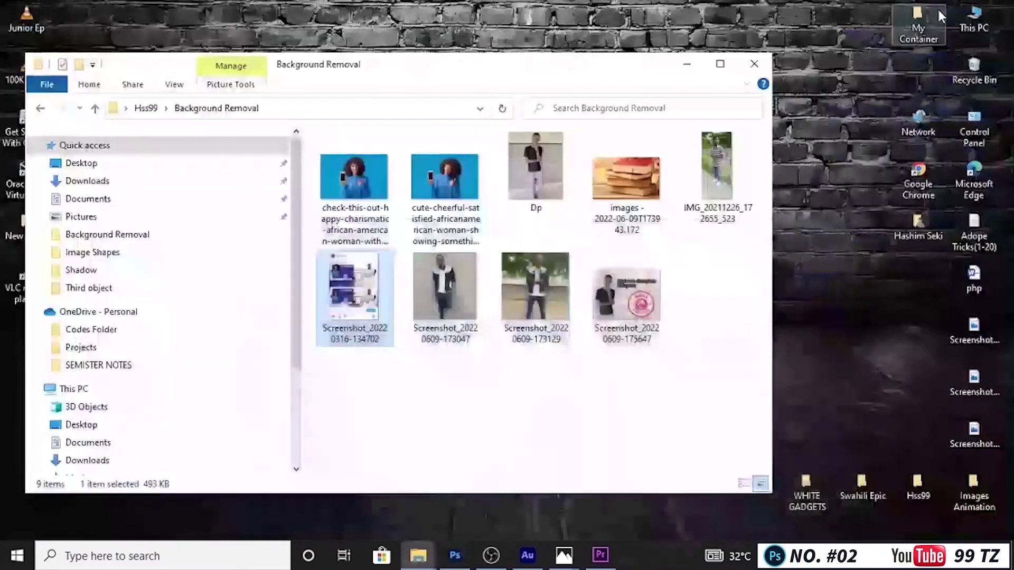
{"action": "right_click", "coordinate": [440, 182]}
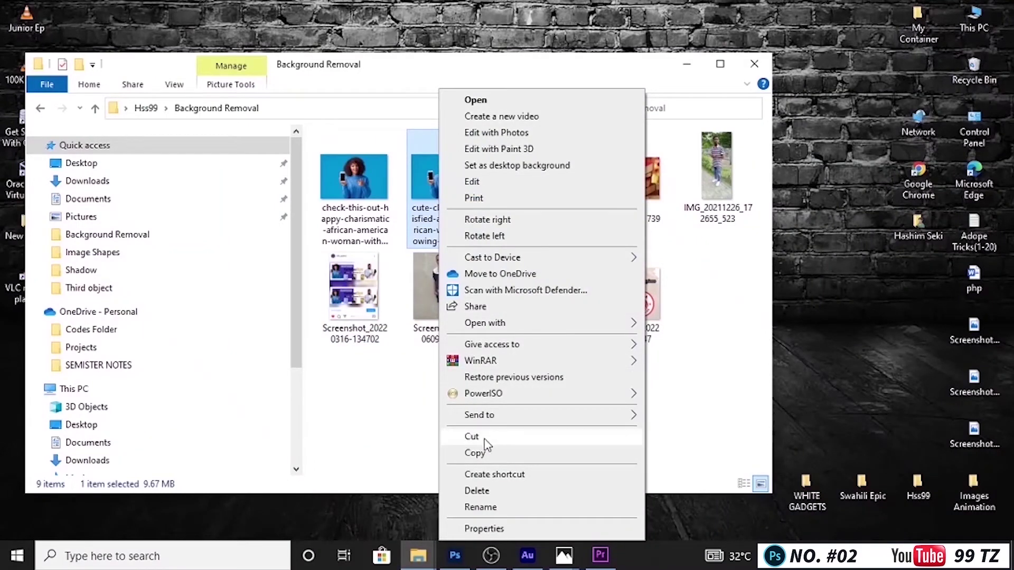
{"action": "mouse_move", "coordinate": [626, 332]}
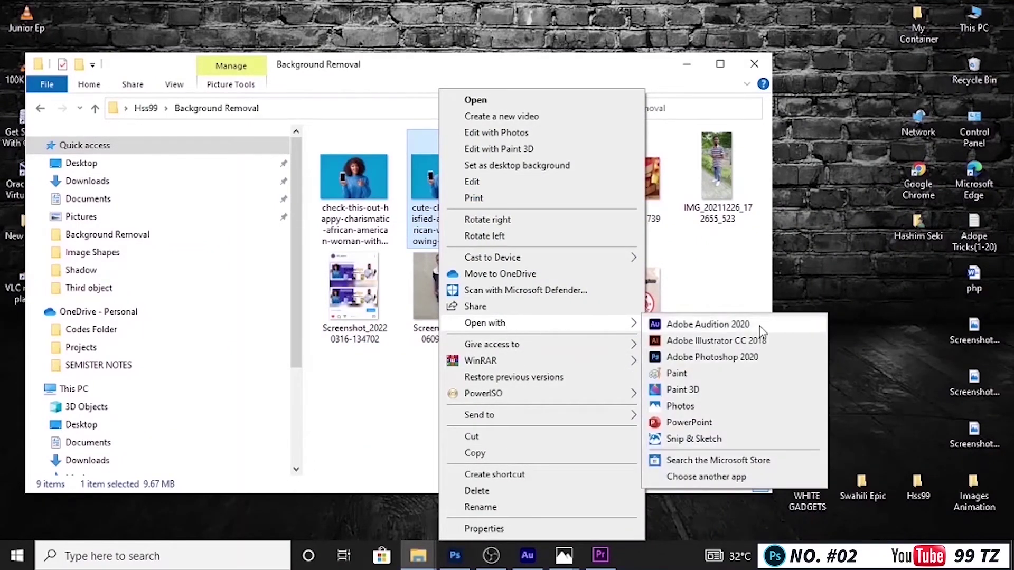
{"action": "left_click", "coordinate": [707, 358]}
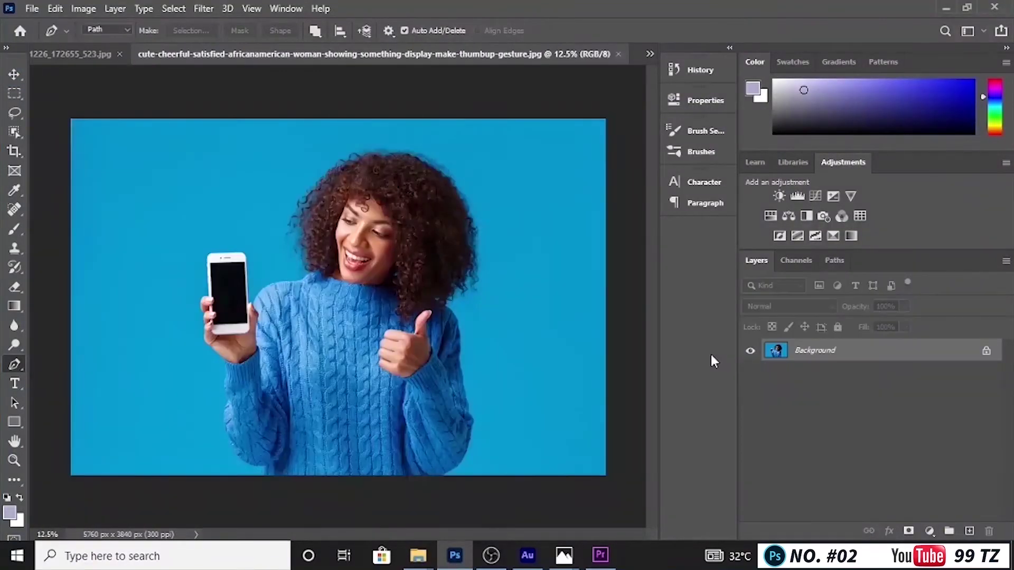
Unlock the Background into Layer 0 and box the woman with the Object Selection Tool.
{"action": "left_click", "coordinate": [986, 352]}
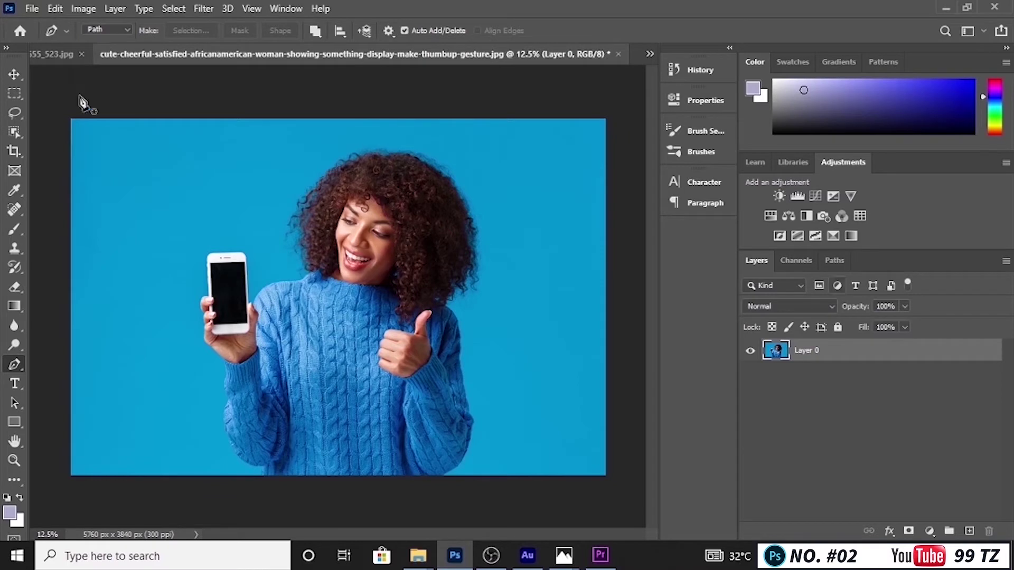
{"action": "left_click", "coordinate": [12, 97]}
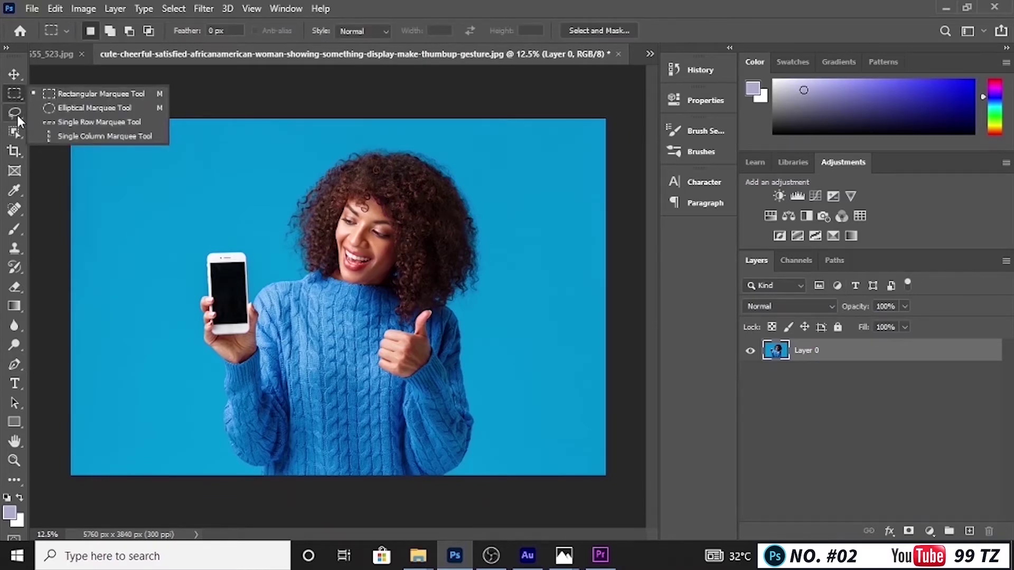
{"action": "left_click", "coordinate": [14, 132]}
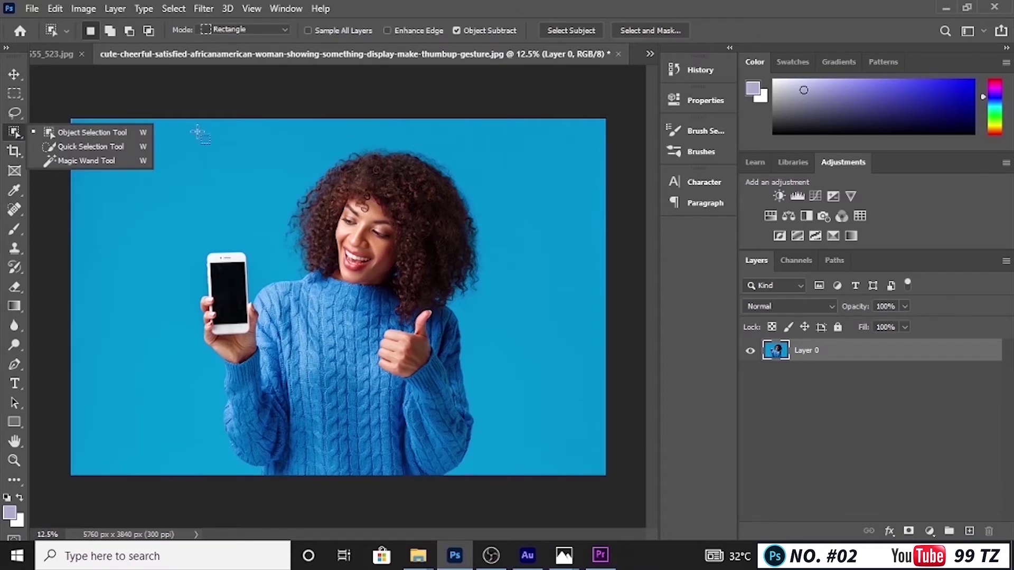
{"action": "left_click_drag", "start_coordinate": [201, 131], "coordinate": [516, 482]}
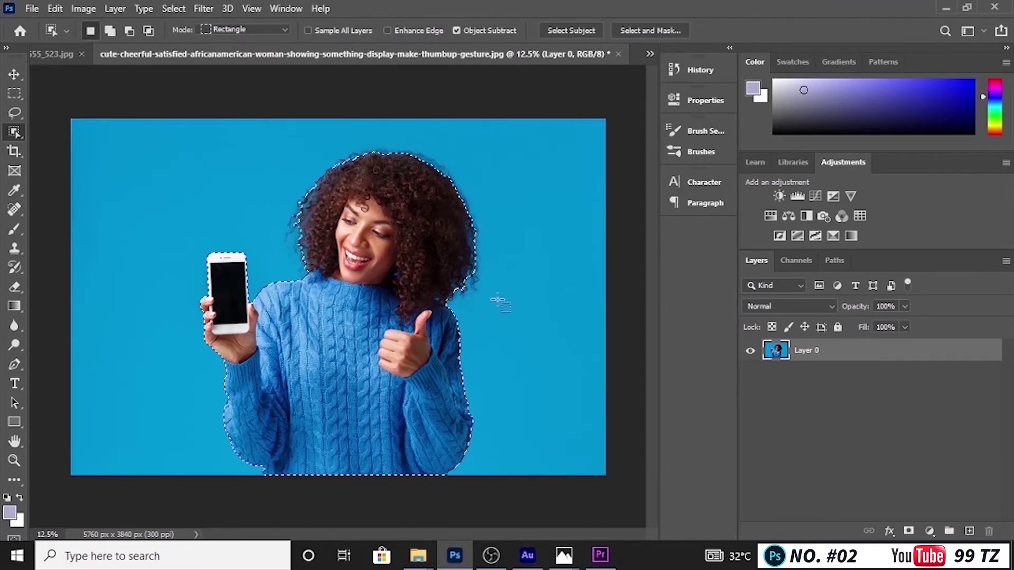
Draw a larger Object Selection box so the top of her hair is included.
{"action": "left_click", "coordinate": [8, 131]}
{"action": "left_click", "coordinate": [74, 130]}
{"action": "left_click_drag", "start_coordinate": [140, 134], "coordinate": [566, 482]}
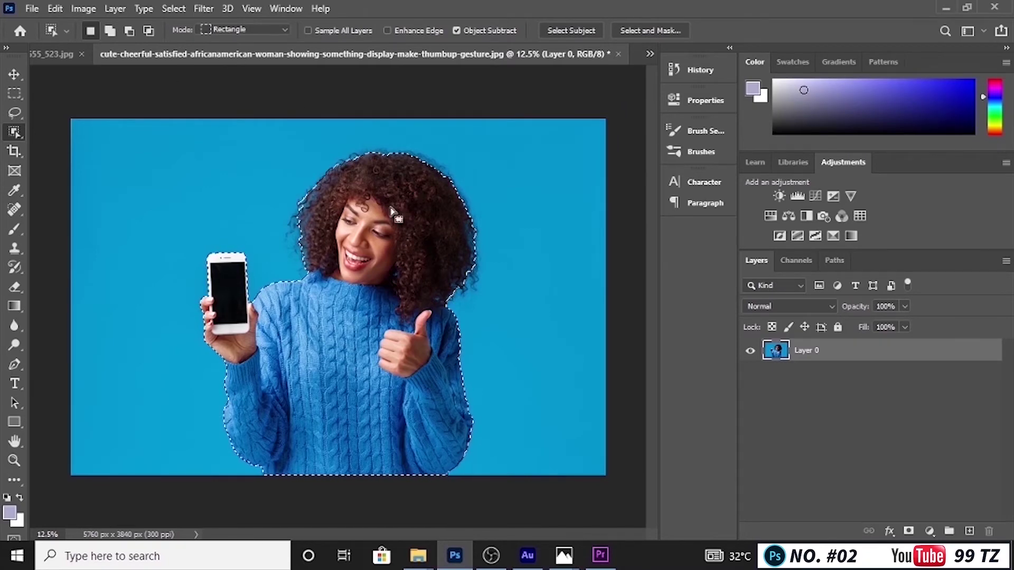
Invert the selection onto the blue backdrop, delete it, then undo the deletion.
{"action": "left_click", "coordinate": [174, 8]}
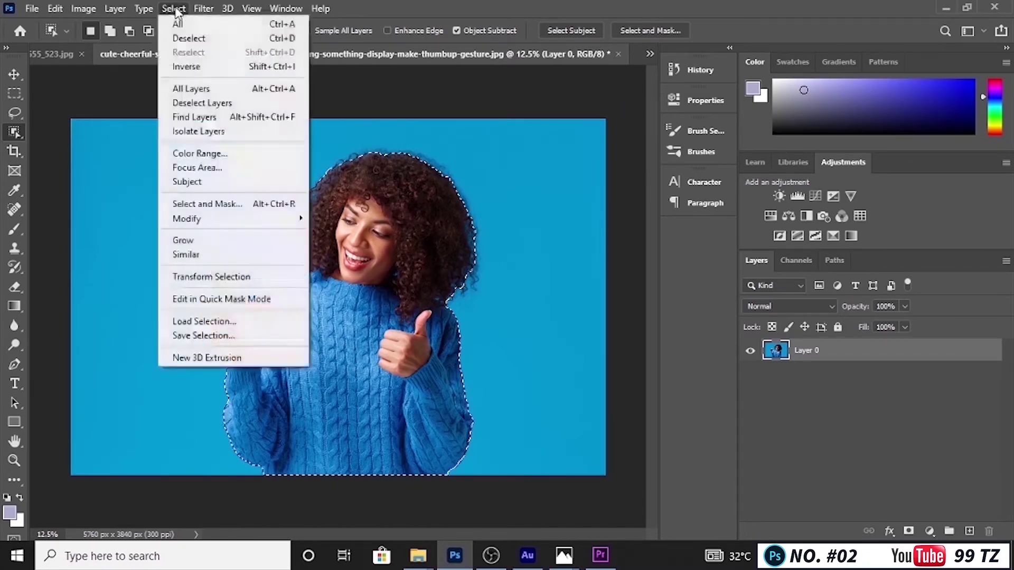
{"action": "left_click", "coordinate": [186, 67]}
{"action": "key", "text": "Delete"}
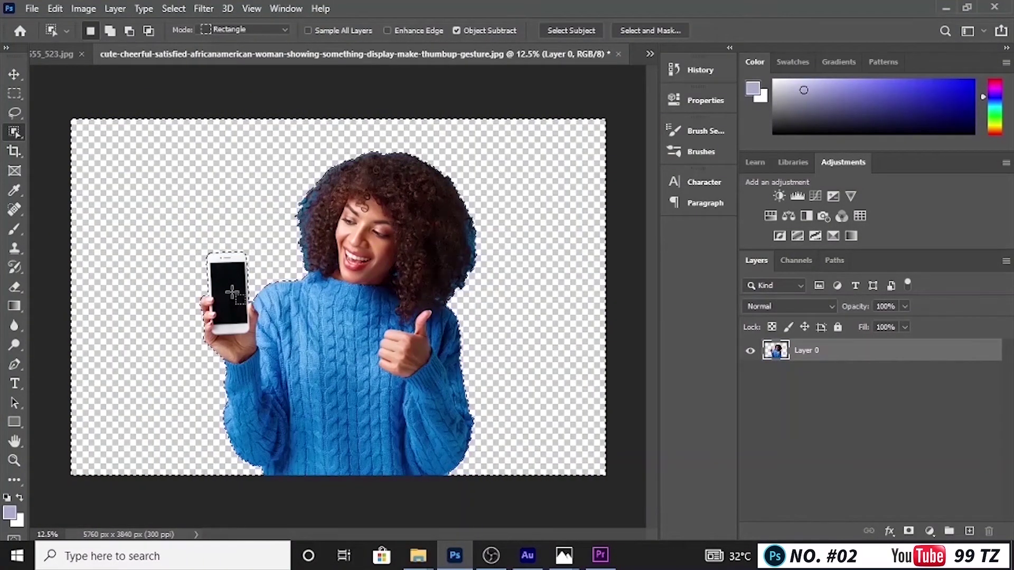
{"action": "key", "text": "ctrl+z"}
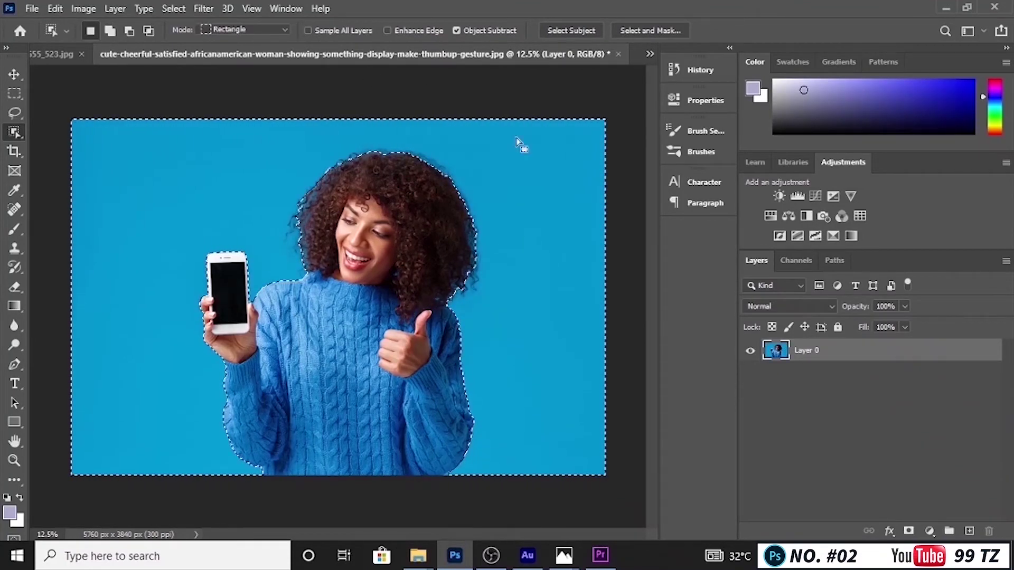
{"action": "left_click", "coordinate": [944, 8]}
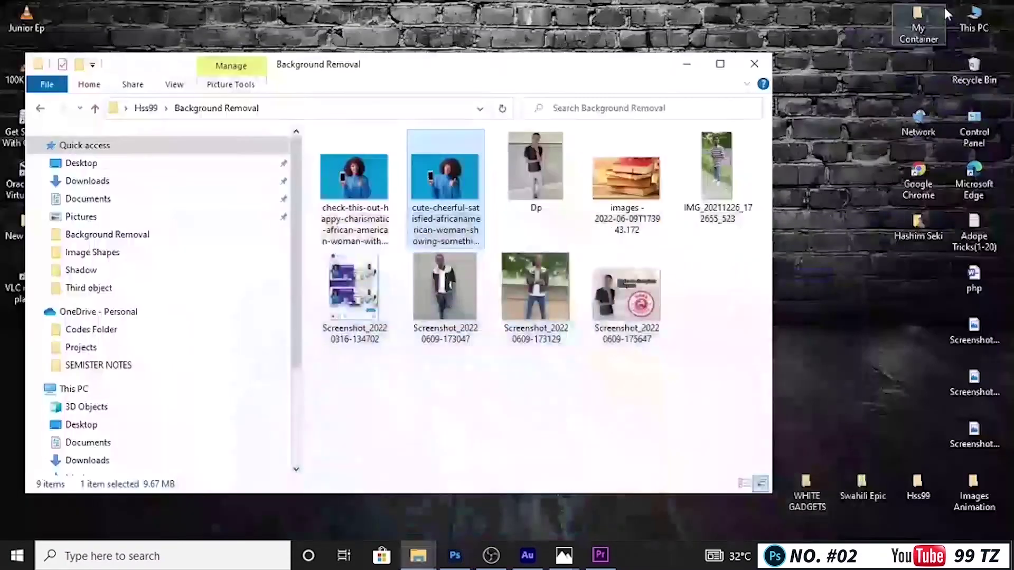
{"action": "right_click", "coordinate": [637, 300]}
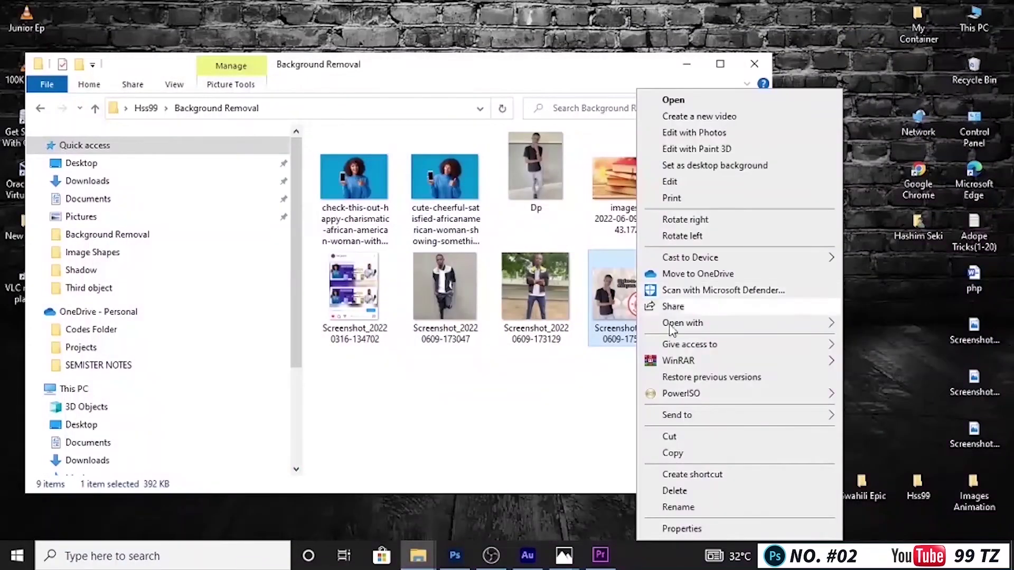
{"action": "mouse_move", "coordinate": [716, 324]}
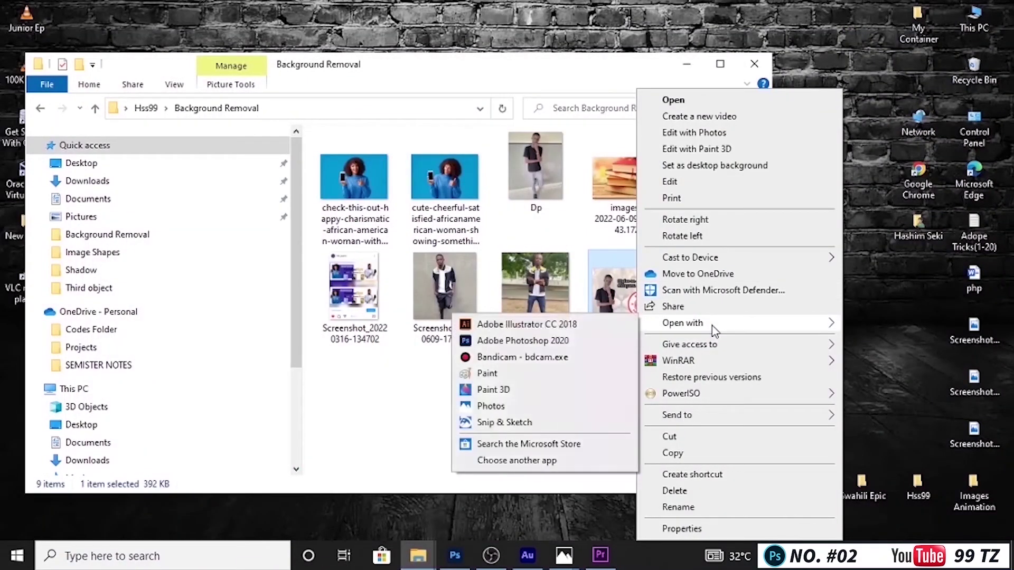
{"action": "left_click", "coordinate": [539, 341]}
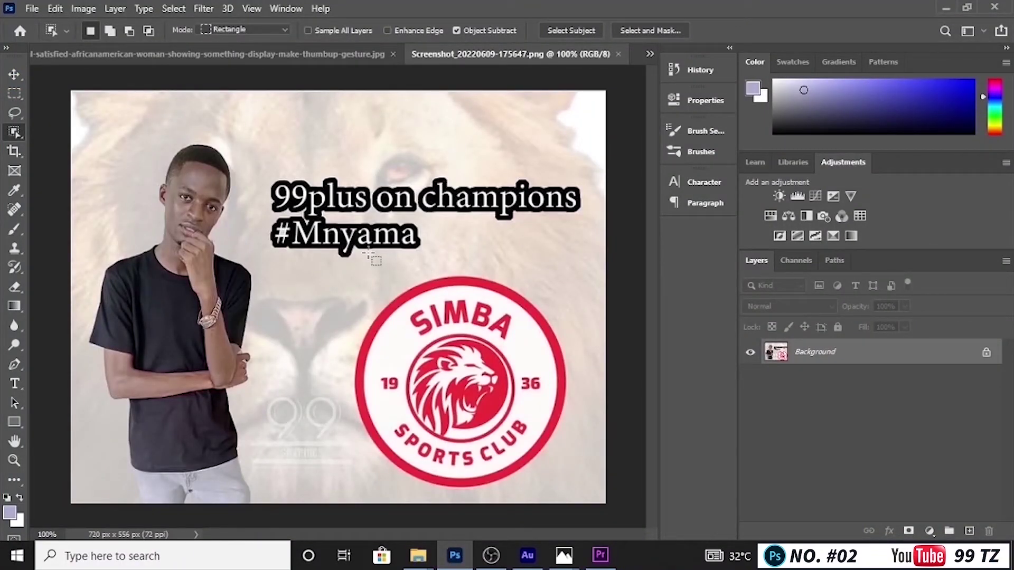
Box-select the Simba Sports Club logo and invert the selection to its surroundings.
{"action": "left_click_drag", "start_coordinate": [316, 252], "coordinate": [583, 487]}
{"action": "left_click_drag", "start_coordinate": [583, 491], "coordinate": [583, 493]}
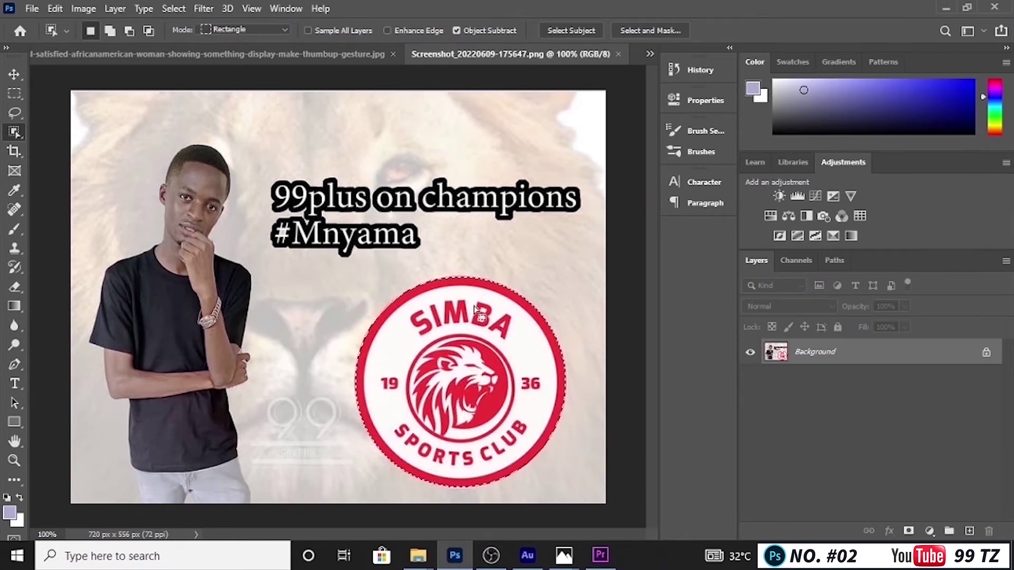
{"action": "left_click", "coordinate": [175, 9]}
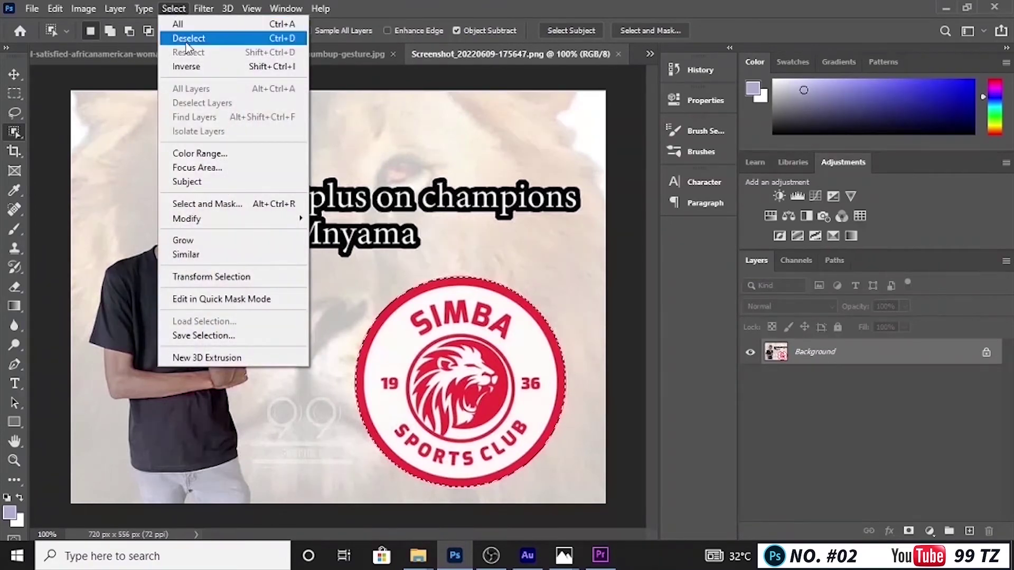
{"action": "left_click", "coordinate": [195, 64]}
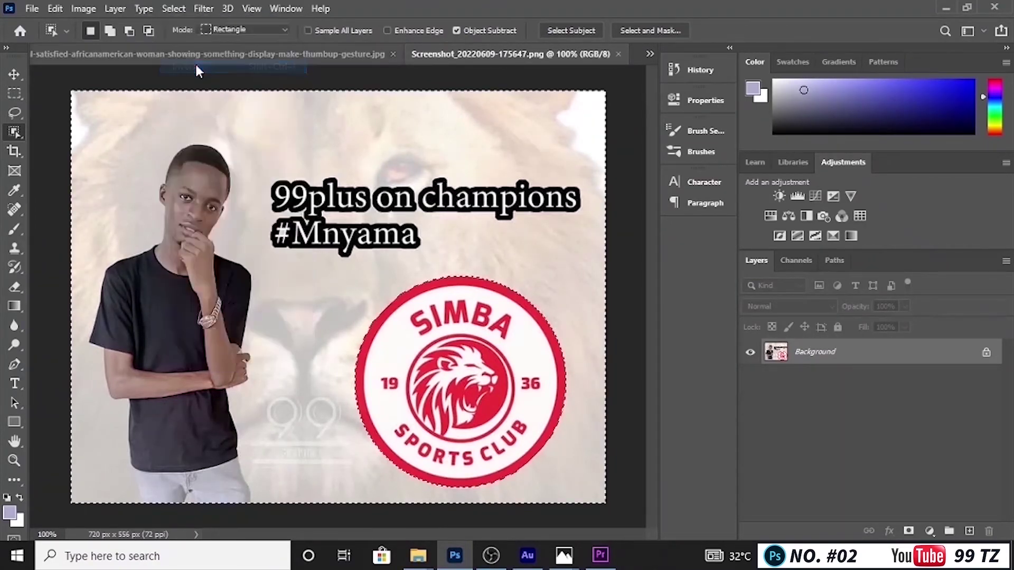
Unlock the Background as Layer 0 and delete everything around the logo.
{"action": "key", "text": "shift+F5"}
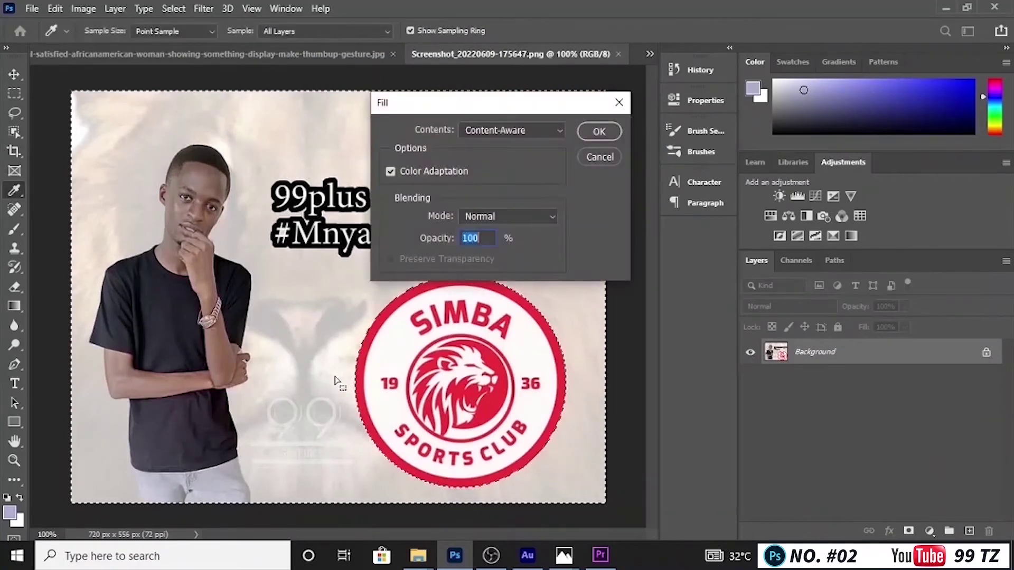
{"action": "left_click", "coordinate": [619, 103]}
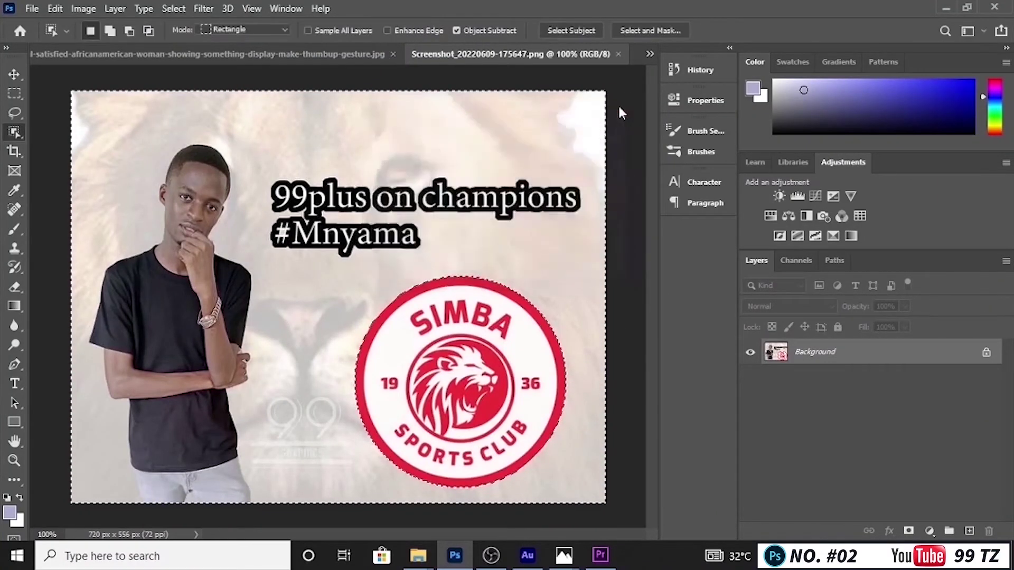
{"action": "left_click", "coordinate": [983, 353]}
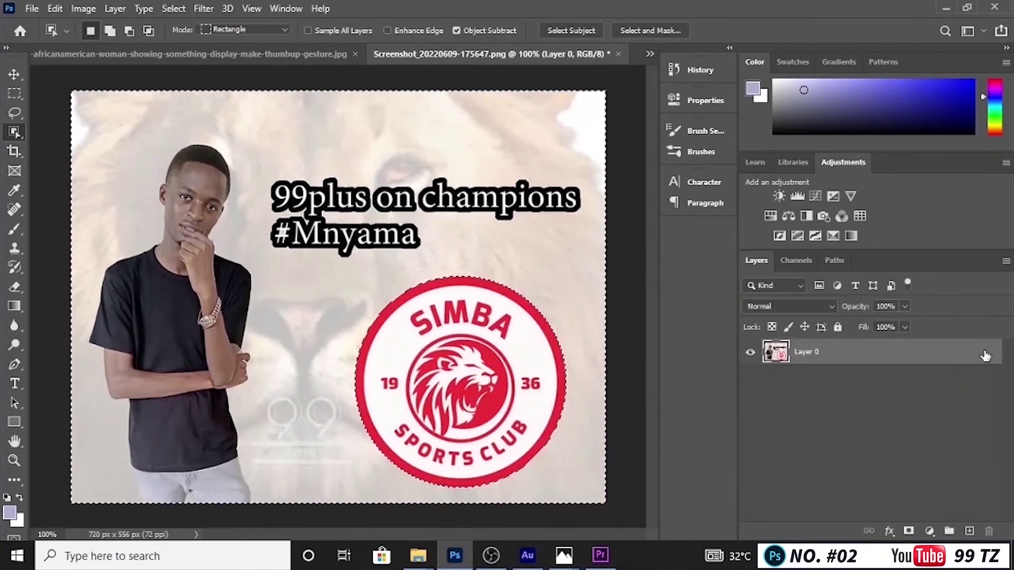
{"action": "key", "text": "Delete"}
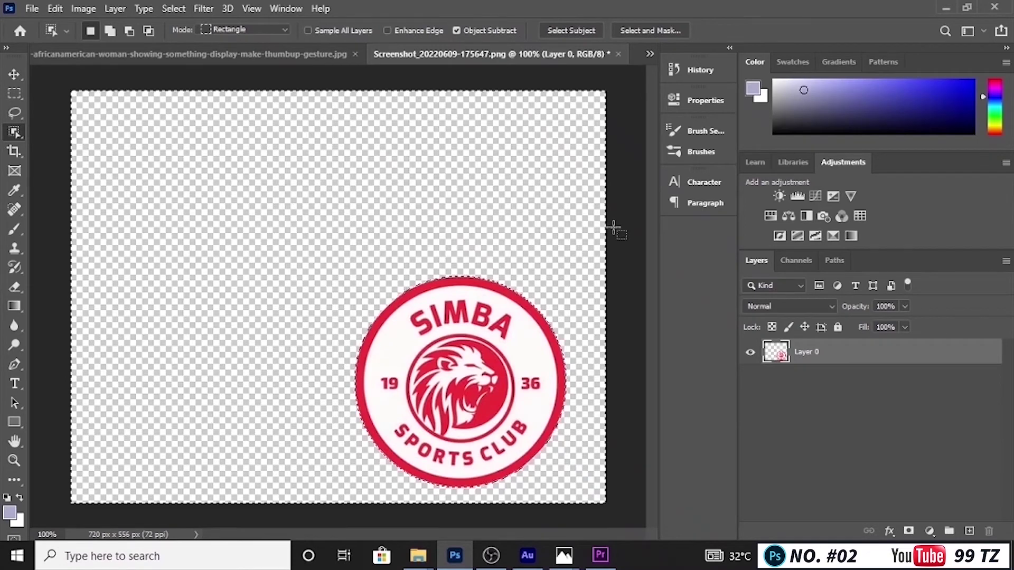
Deselect, drag the Simba logo into the woman-with-phone photo, then return to the screenshot.
{"action": "left_click", "coordinate": [177, 7]}
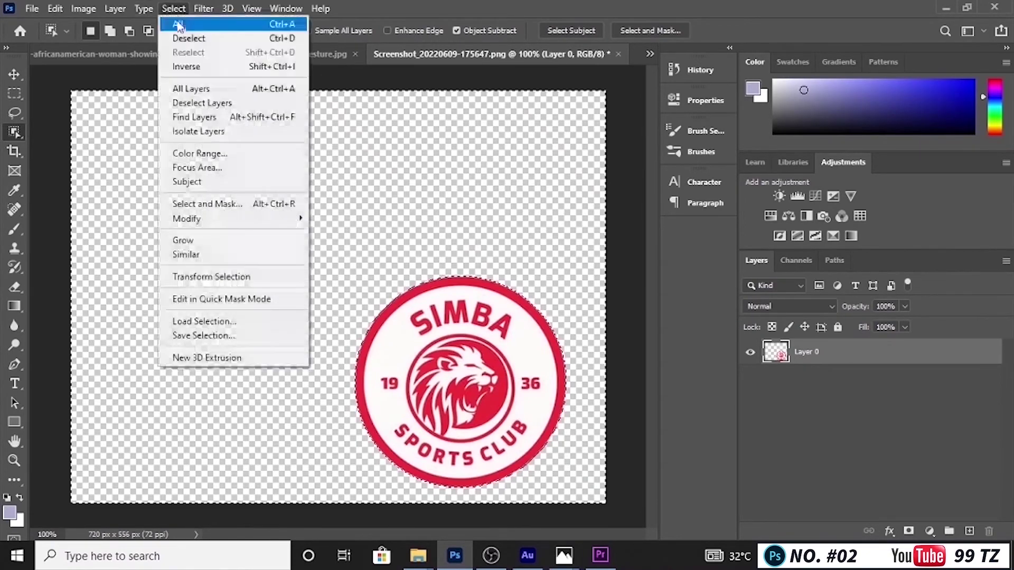
{"action": "left_click", "coordinate": [201, 37]}
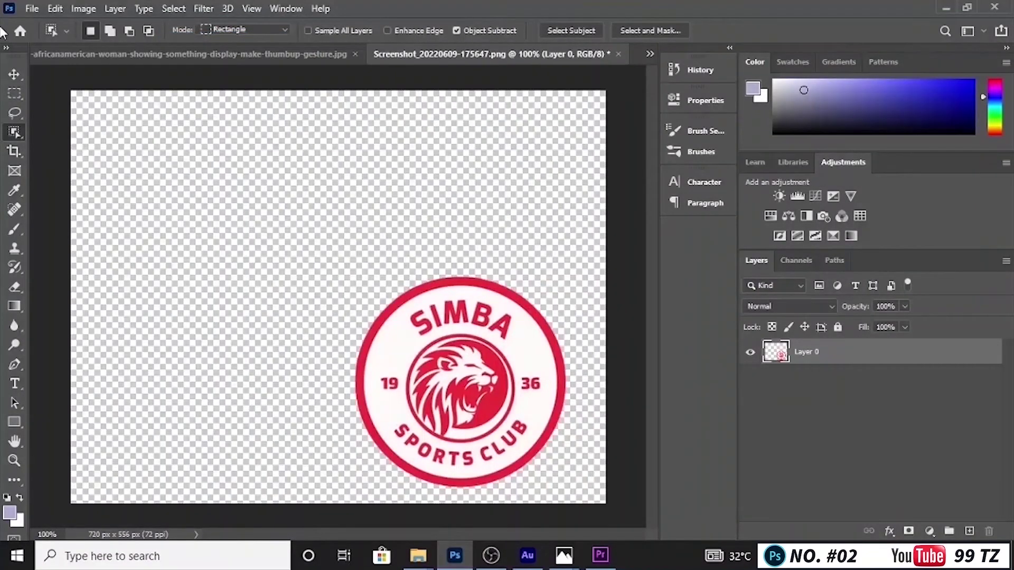
{"action": "left_click", "coordinate": [13, 74]}
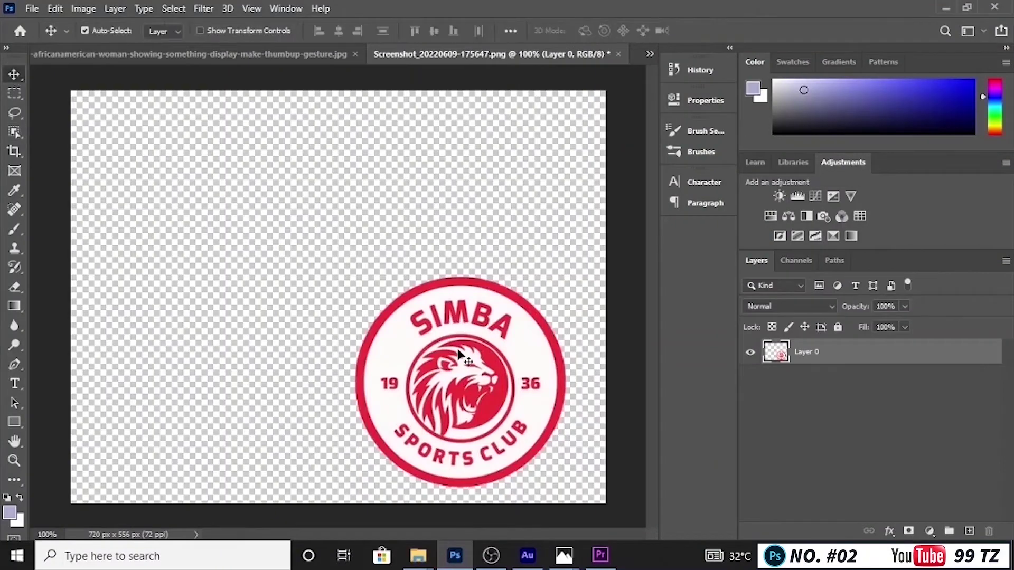
{"action": "left_click_drag", "start_coordinate": [458, 349], "coordinate": [242, 144]}
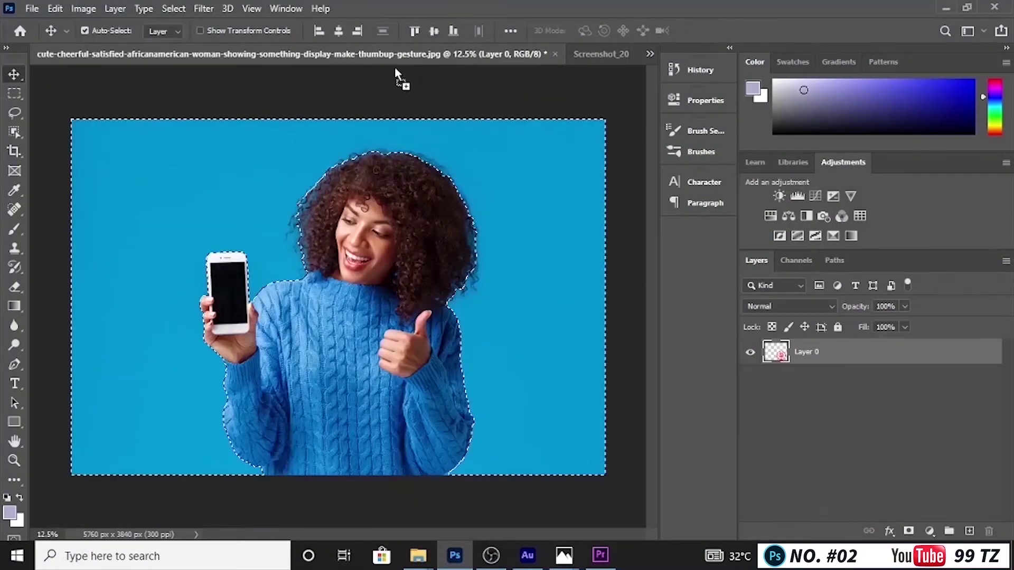
{"action": "left_click_drag", "start_coordinate": [394, 66], "coordinate": [121, 51]}
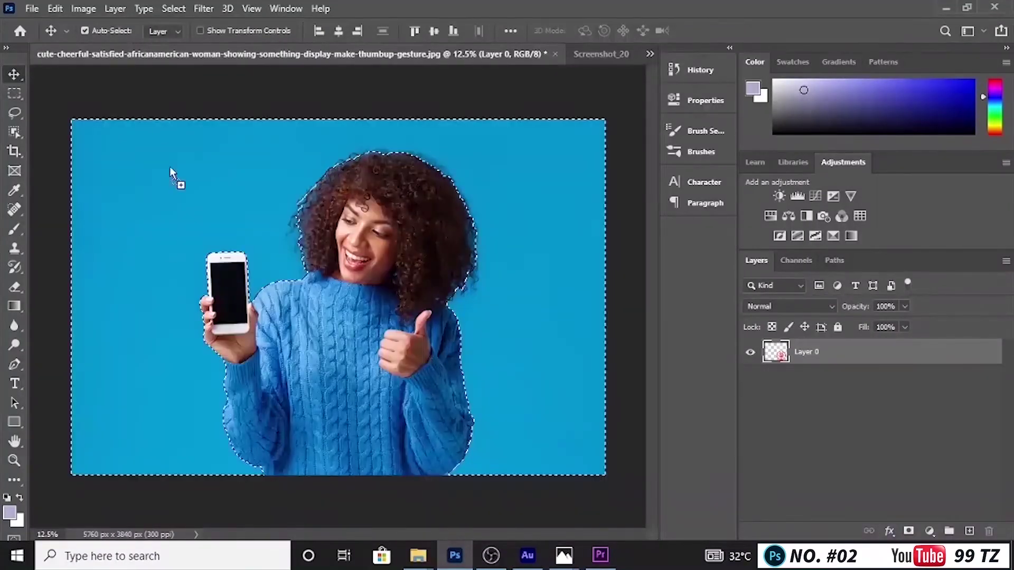
{"action": "left_click_drag", "start_coordinate": [177, 259], "coordinate": [175, 257]}
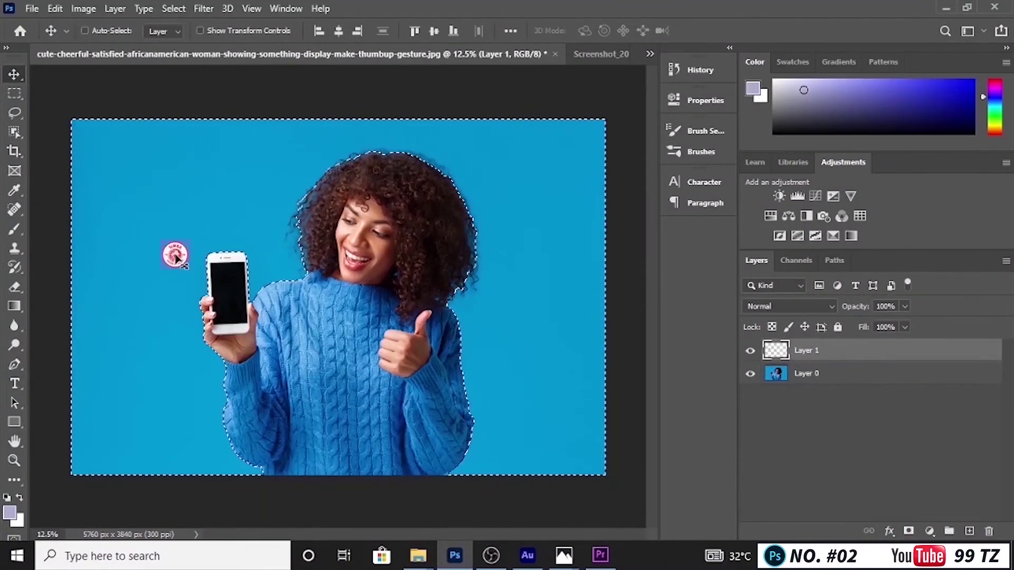
{"action": "key", "text": "ctrl+t"}
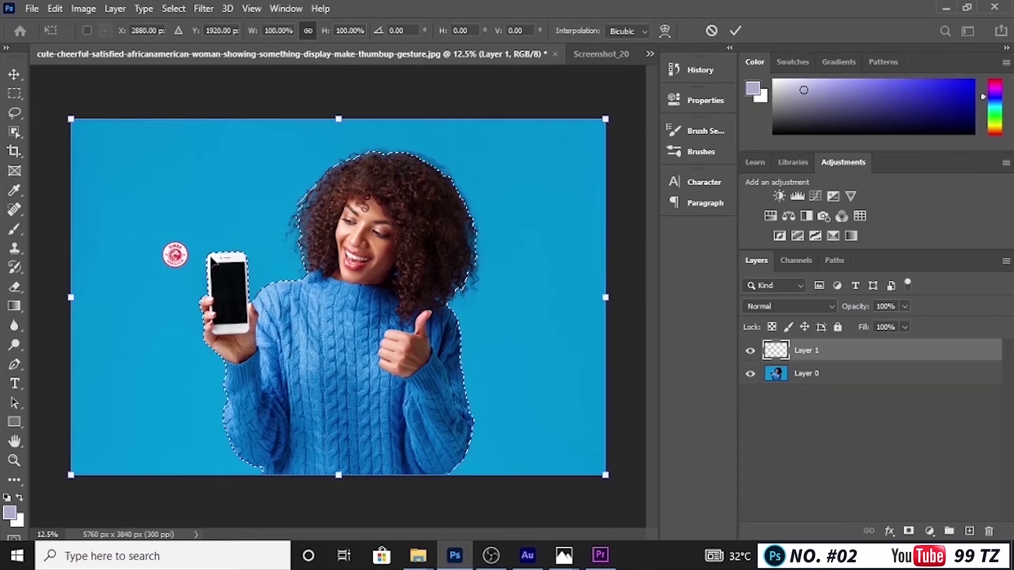
{"action": "left_click", "coordinate": [616, 55]}
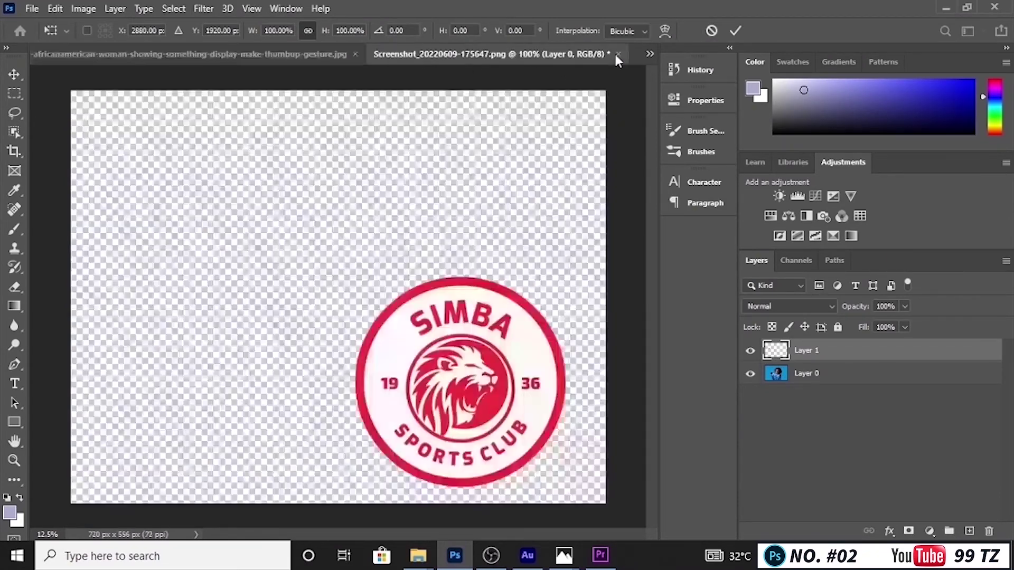
Open images - 2022-06-09T173943.172.jpeg from the Background Removal folder in Photoshop 2020.
{"action": "left_click", "coordinate": [946, 9]}
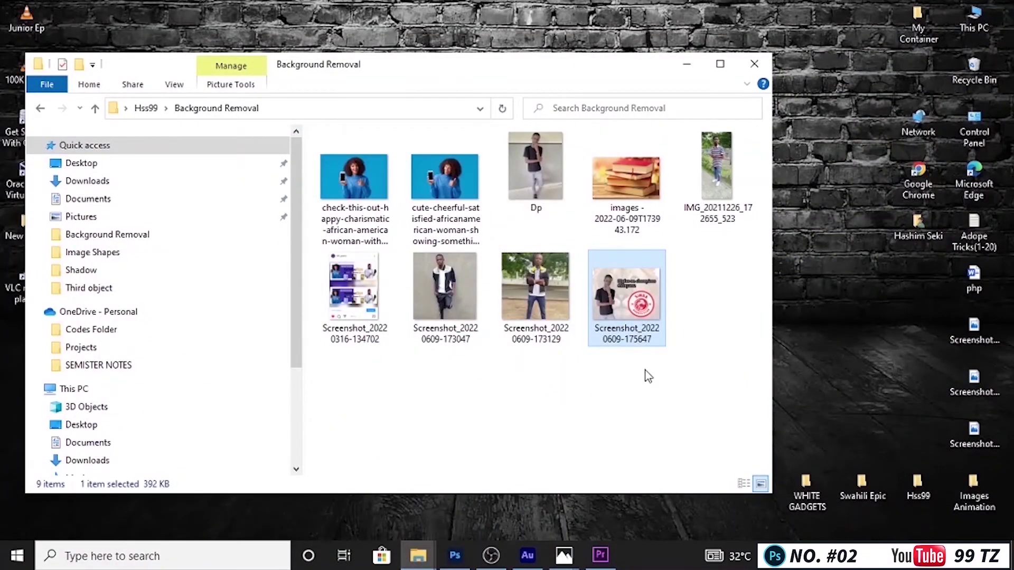
{"action": "left_click", "coordinate": [626, 178]}
{"action": "right_click", "coordinate": [626, 175]}
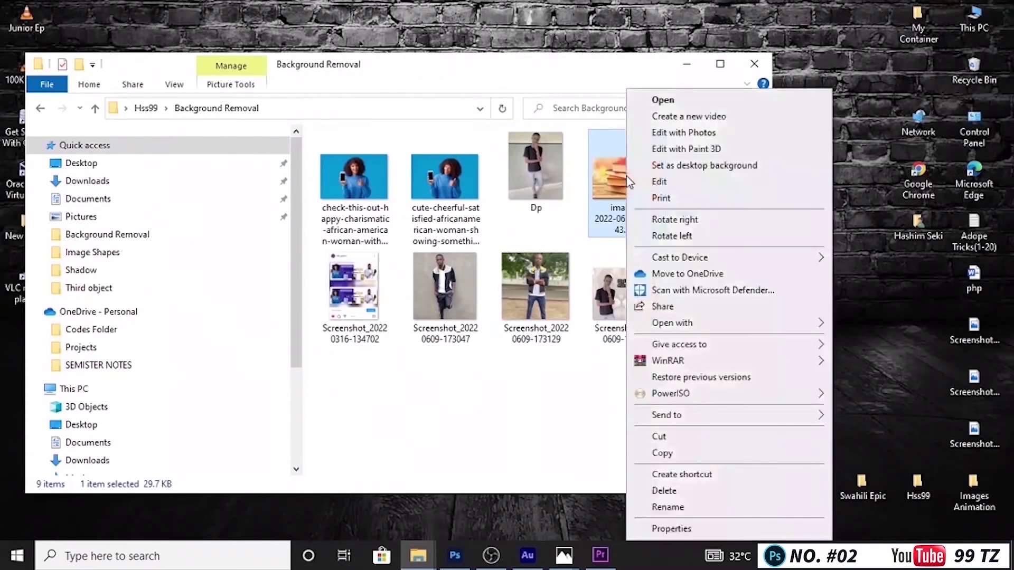
{"action": "mouse_move", "coordinate": [682, 324]}
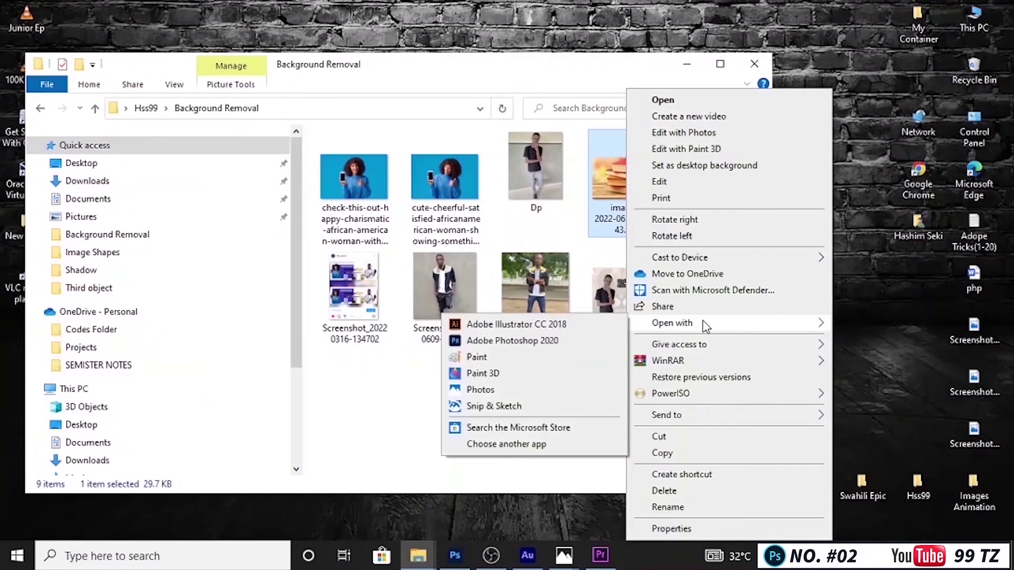
{"action": "left_click", "coordinate": [504, 342]}
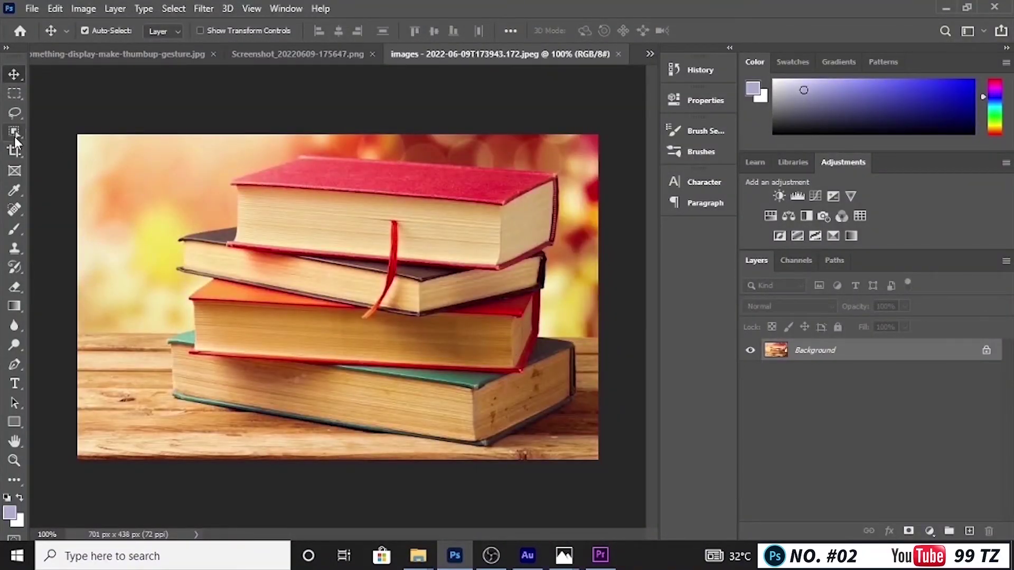
Object-select the book stack, then Shift-add the bottom book's missing left corner.
{"action": "left_click", "coordinate": [14, 133]}
{"action": "left_click", "coordinate": [90, 132]}
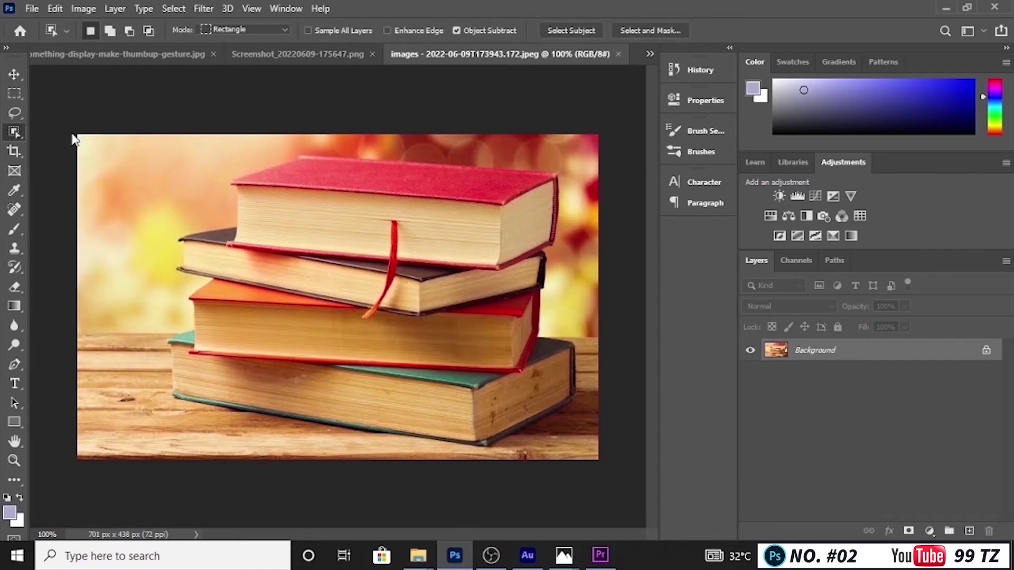
{"action": "left_click_drag", "start_coordinate": [131, 139], "coordinate": [587, 453]}
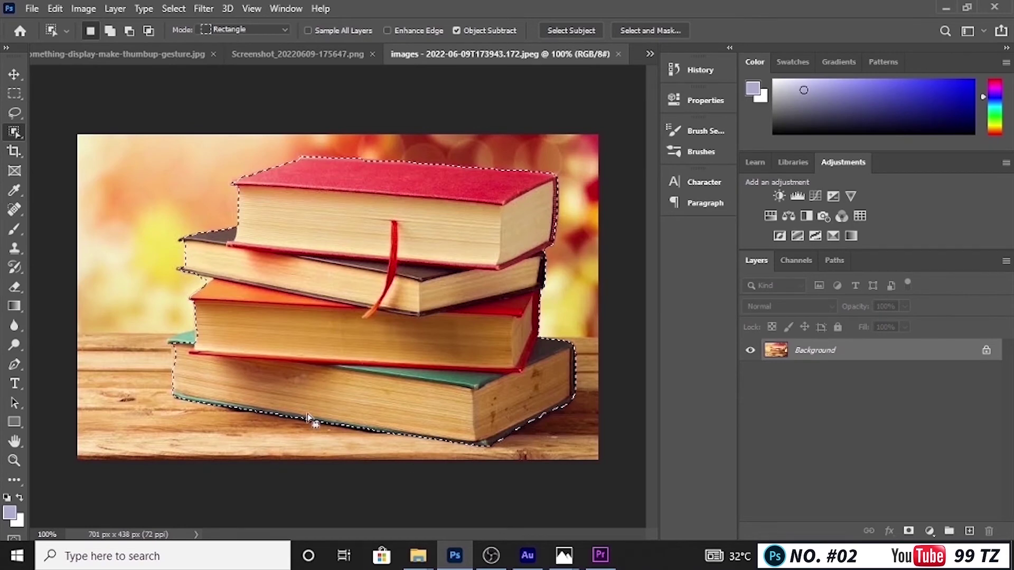
{"action": "key", "text": "ctrl+plus"}
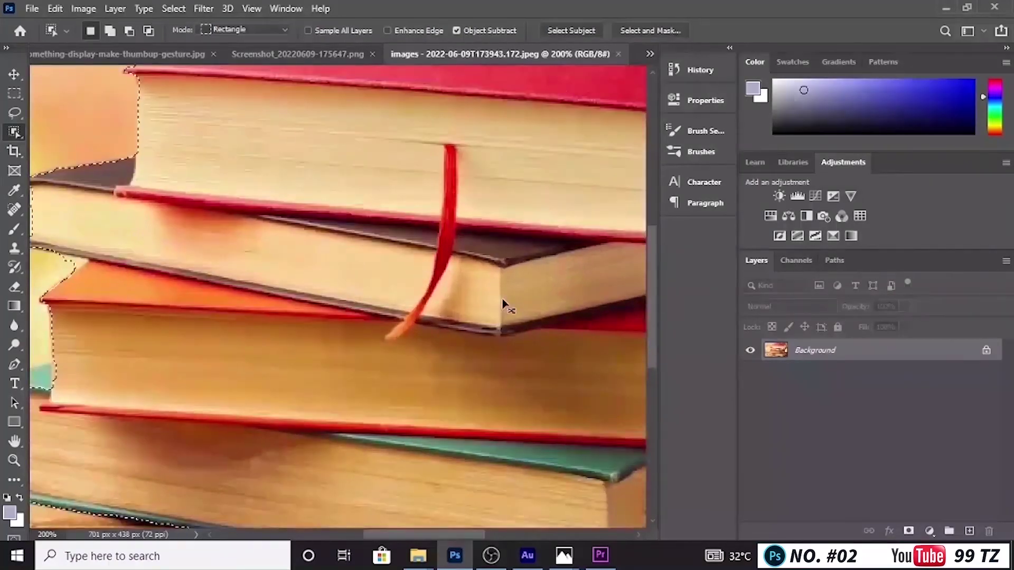
{"action": "key", "text": "ctrl+minus"}
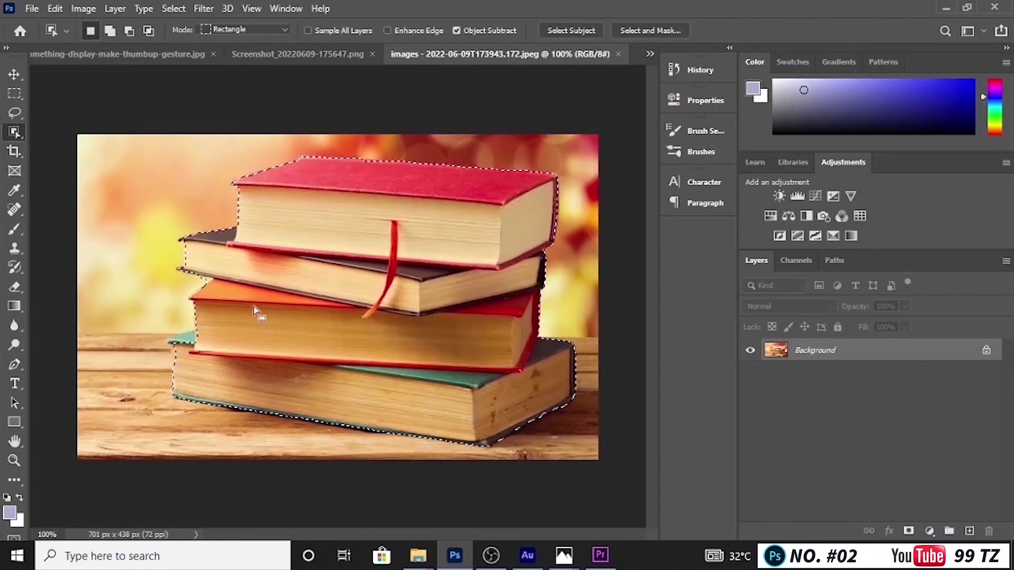
{"action": "key", "text": "shift"}
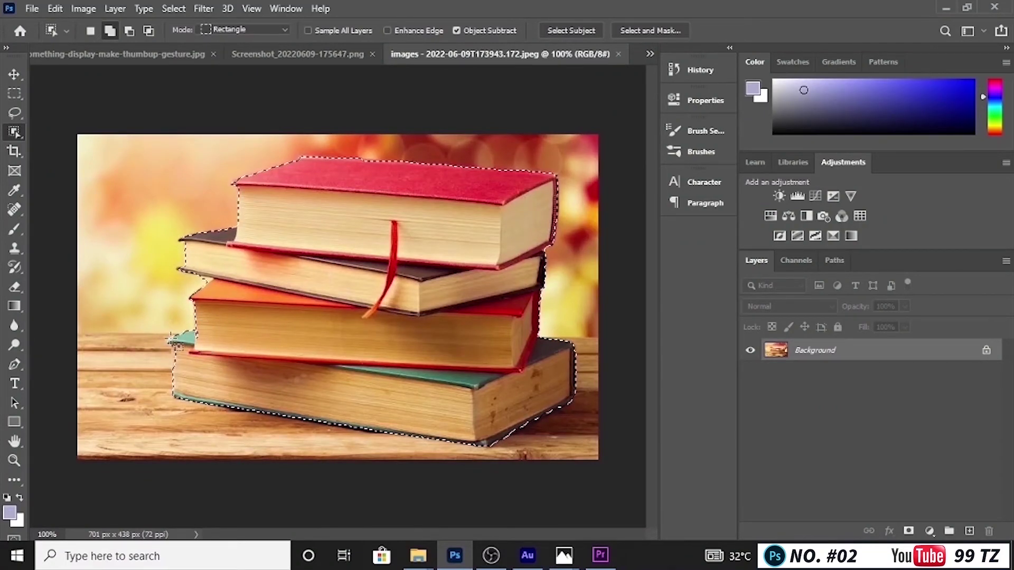
{"action": "left_click_drag", "start_coordinate": [199, 388], "coordinate": [202, 405]}
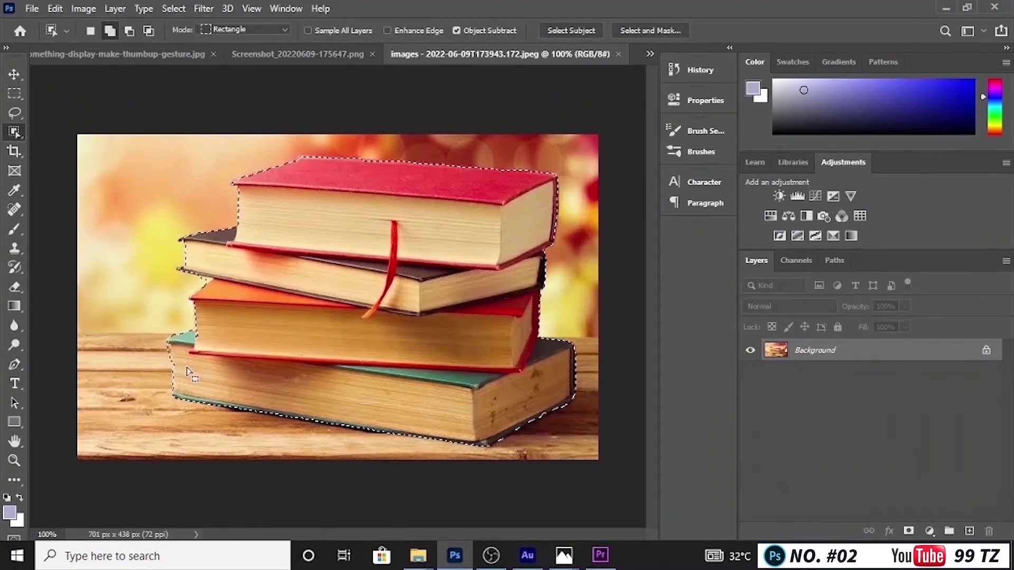
{"action": "left_click", "coordinate": [178, 9]}
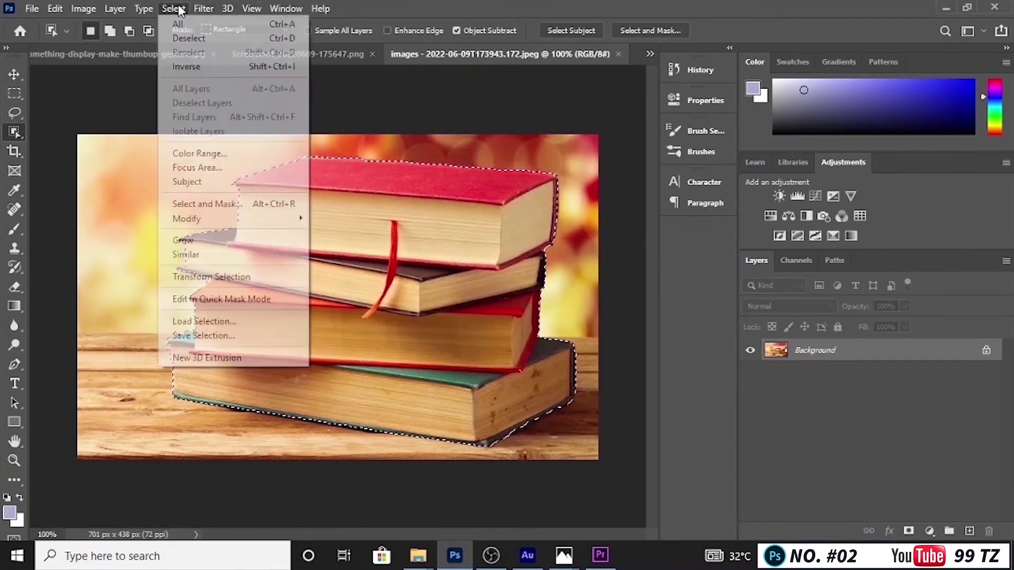
{"action": "left_click", "coordinate": [189, 67]}
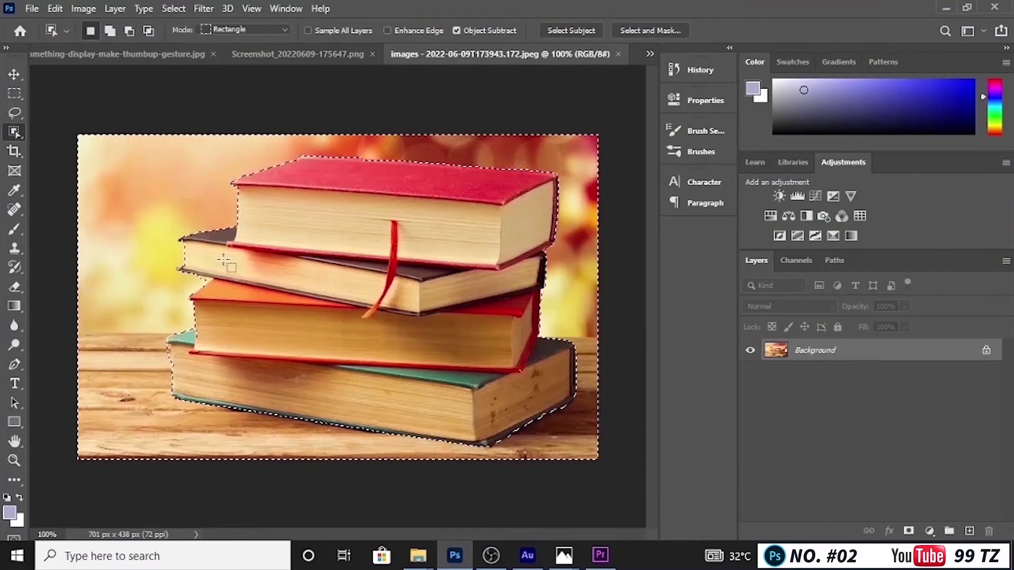
{"action": "left_click", "coordinate": [987, 352]}
{"action": "key", "text": "Delete"}
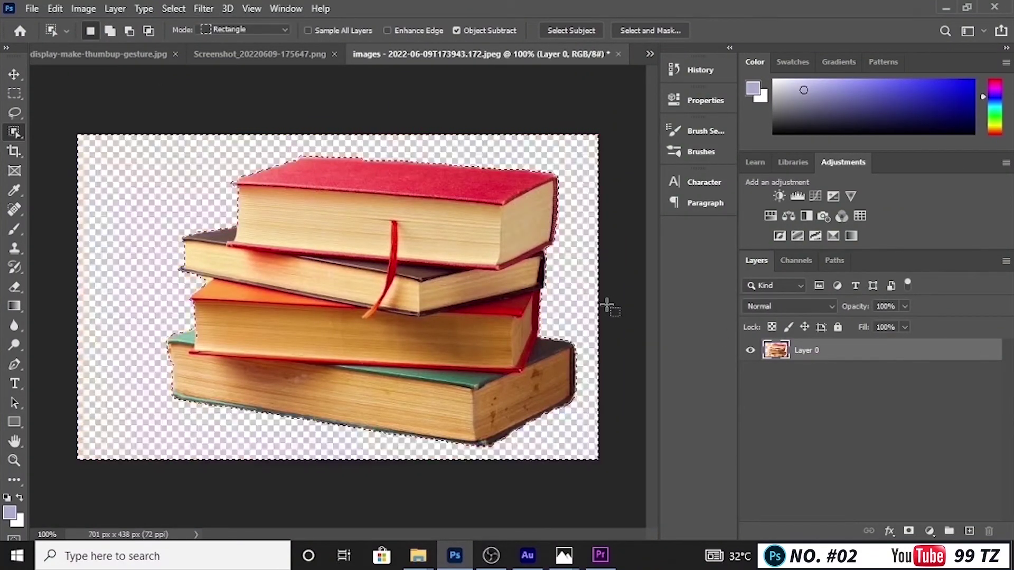
{"action": "left_click", "coordinate": [201, 7]}
{"action": "mouse_move", "coordinate": [174, 10]}
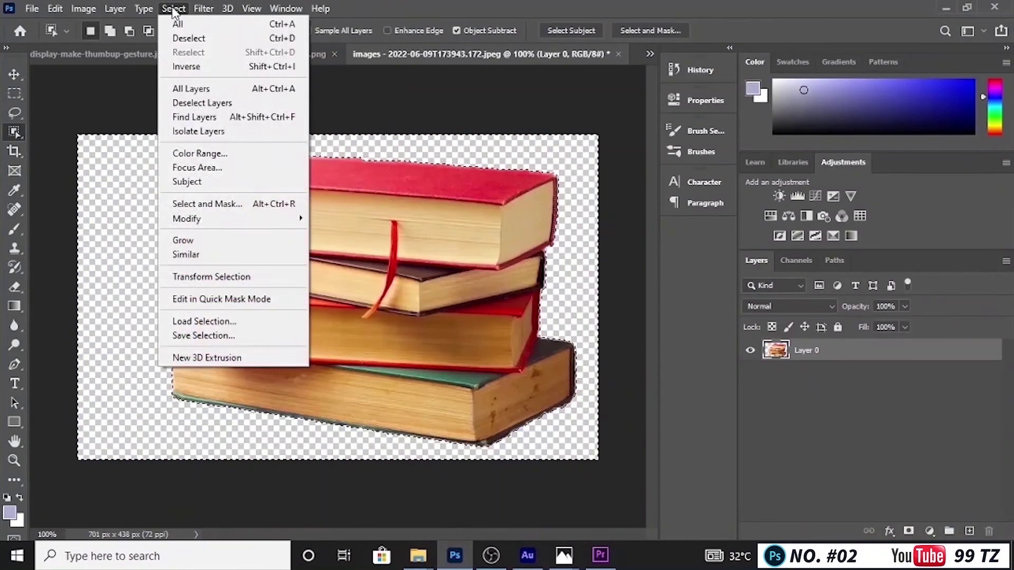
{"action": "left_click", "coordinate": [188, 38]}
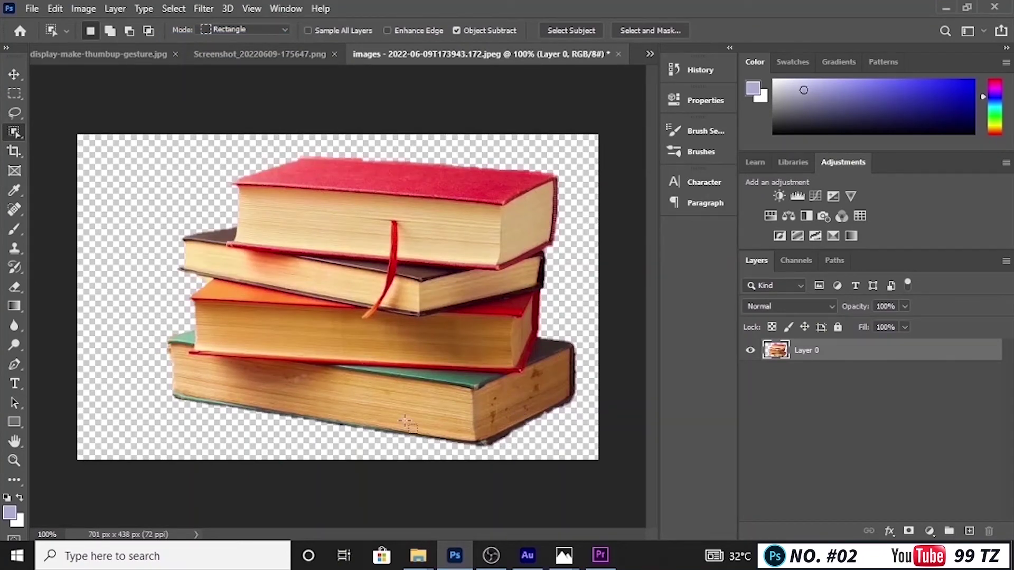
{"action": "key", "text": "ctrl+z"}
{"action": "key", "text": "ctrl+z"}
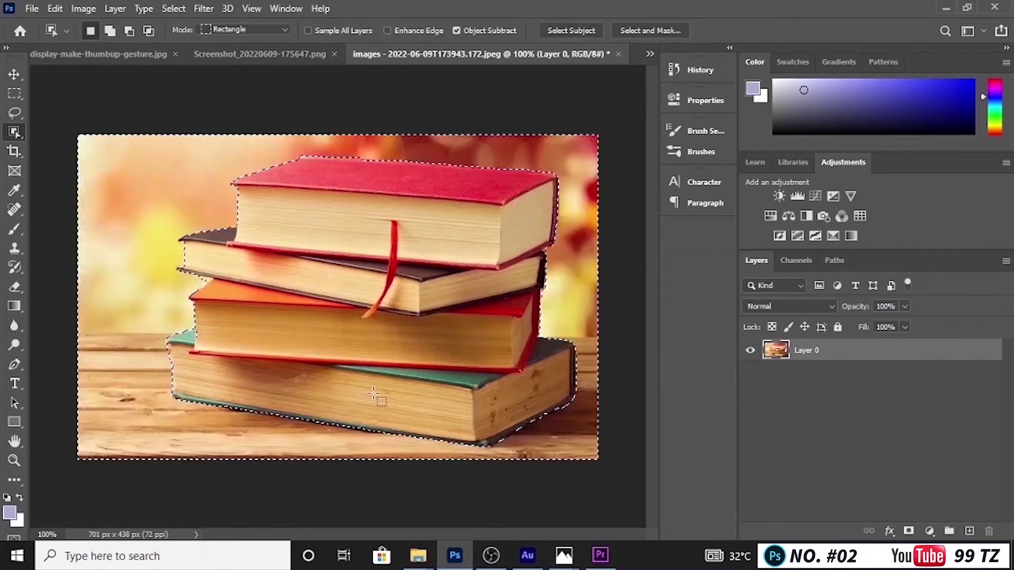
{"action": "left_click", "coordinate": [175, 9]}
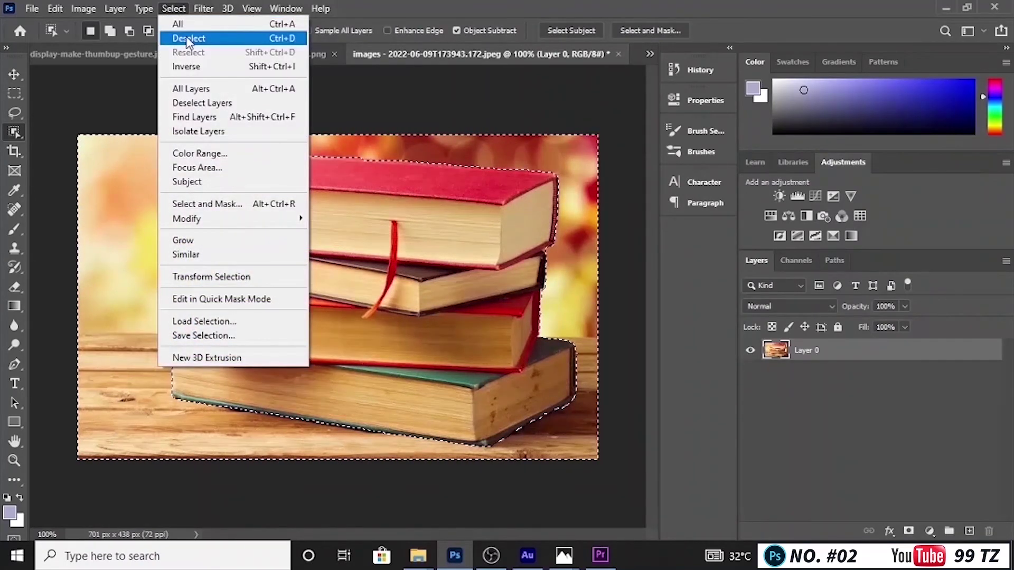
{"action": "left_click", "coordinate": [211, 40]}
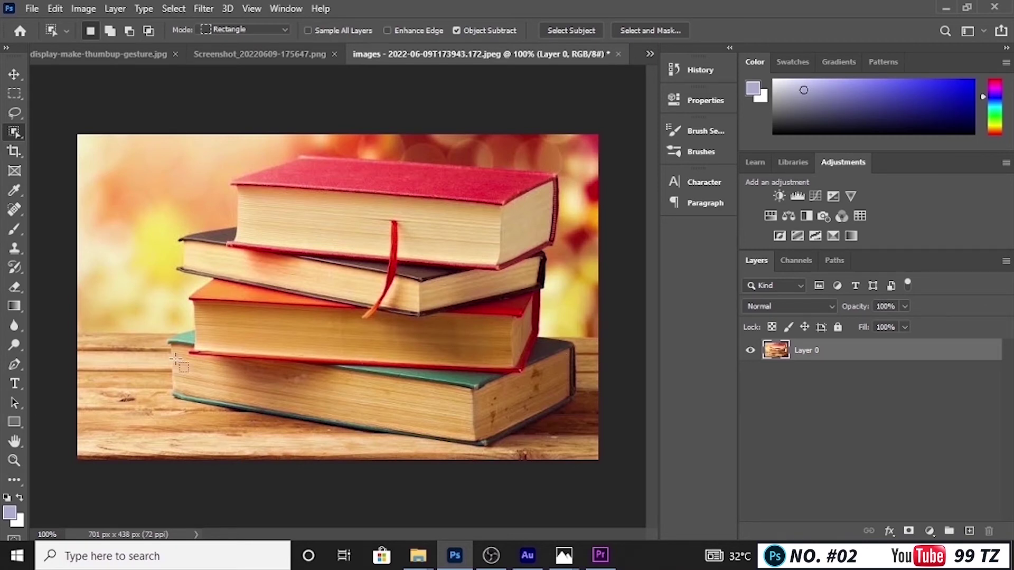
Start a Pen path at the green book's corner and trace up the stack's right edge.
{"action": "left_click", "coordinate": [15, 365]}
{"action": "left_click", "coordinate": [66, 364]}
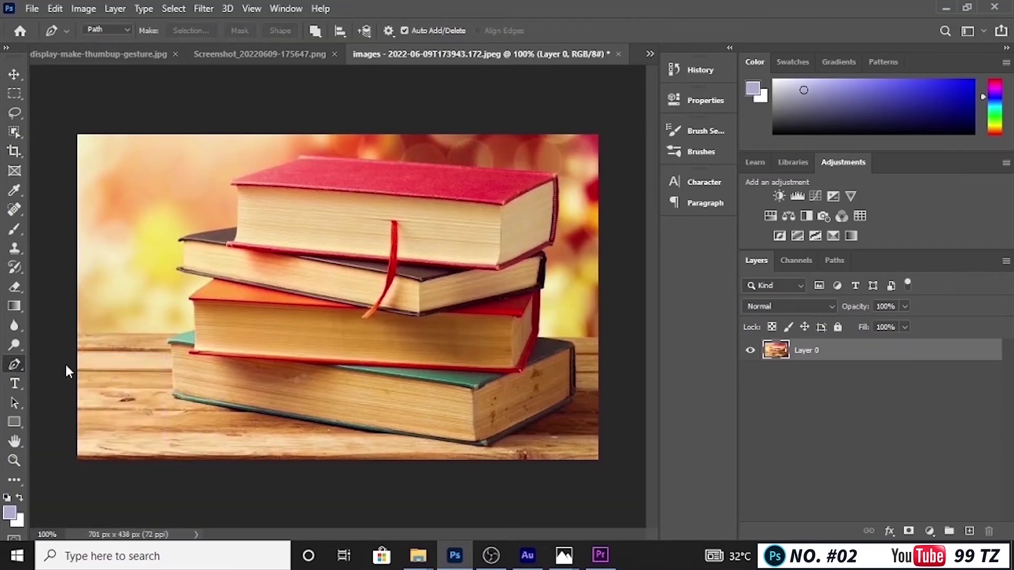
{"action": "key", "text": "ctrl+plus"}
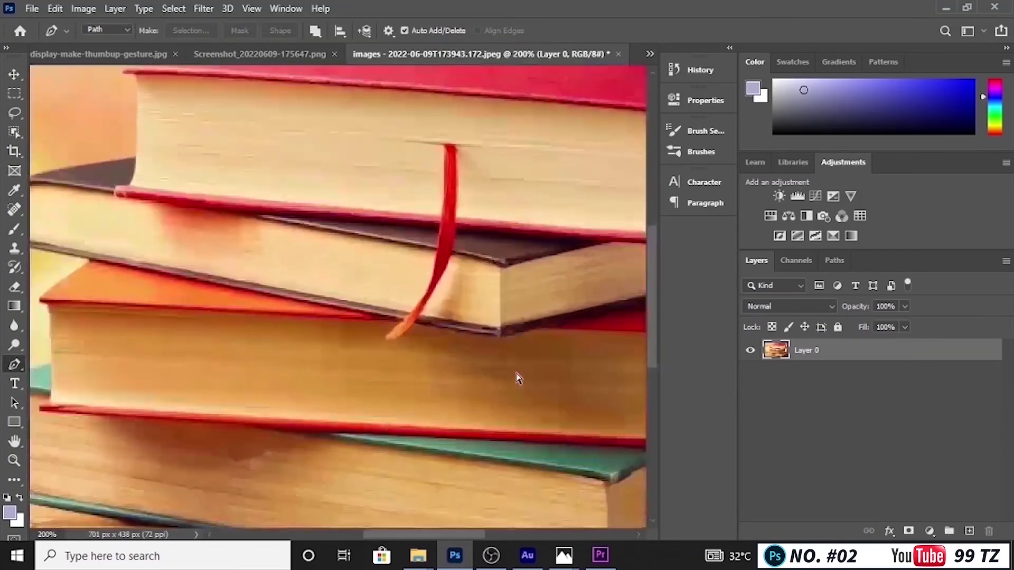
{"action": "key", "text": "ctrl+minus"}
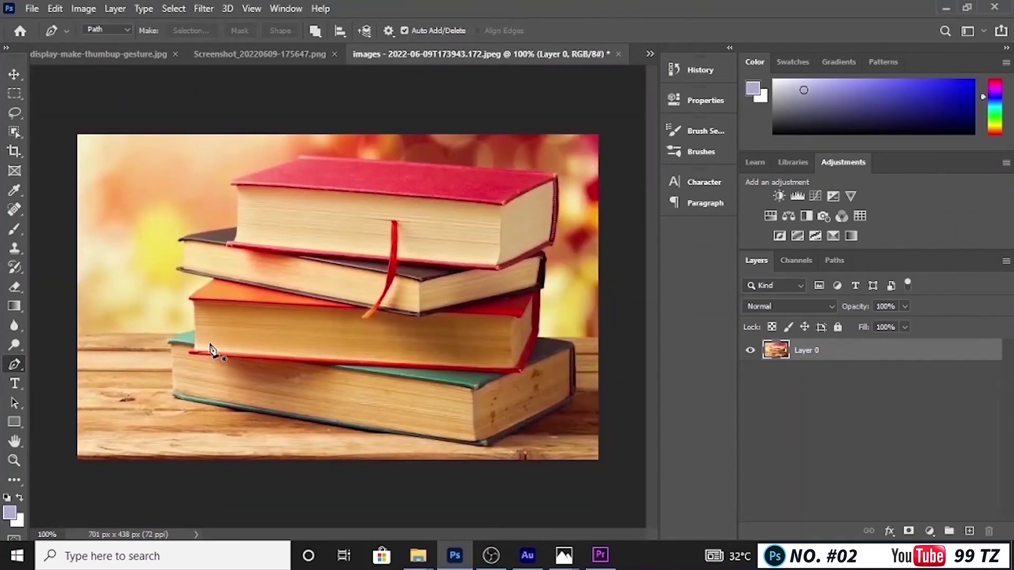
{"action": "left_click", "coordinate": [171, 396]}
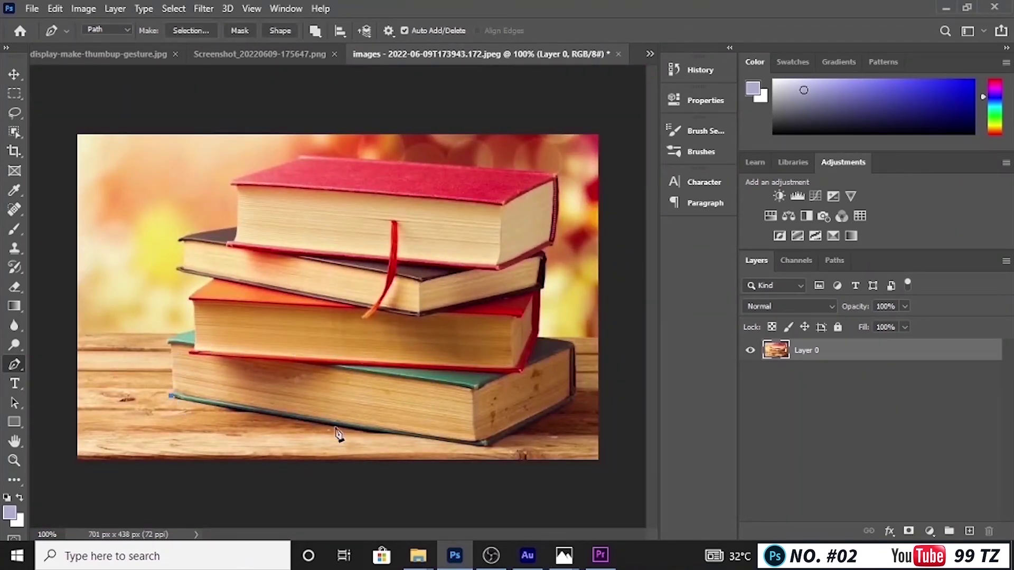
{"action": "left_click", "coordinate": [486, 446]}
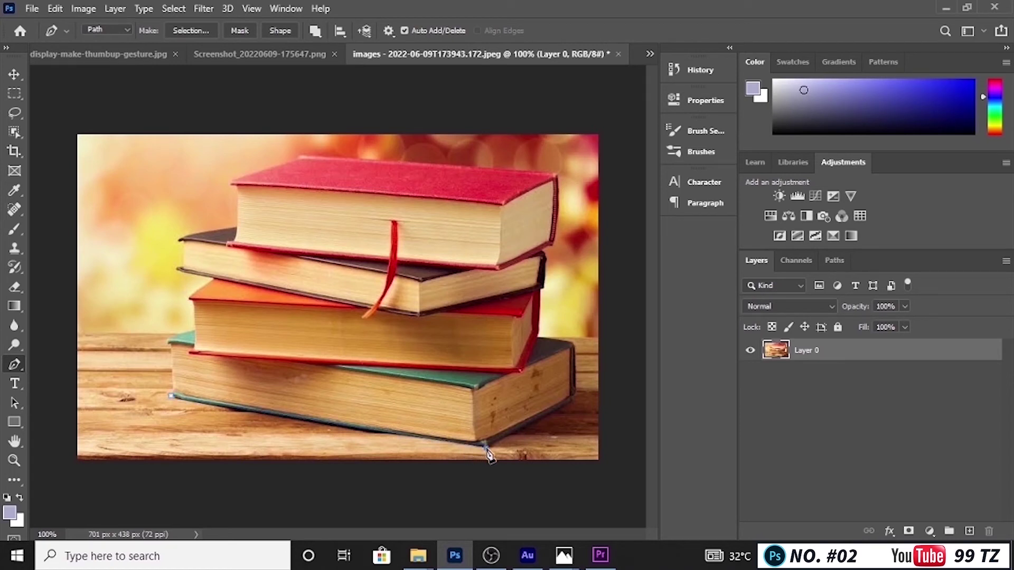
{"action": "left_click", "coordinate": [573, 400]}
{"action": "left_click", "coordinate": [576, 347]}
{"action": "left_click", "coordinate": [538, 336]}
{"action": "left_click", "coordinate": [541, 289]}
{"action": "left_click", "coordinate": [543, 251]}
{"action": "left_click", "coordinate": [552, 246]}
{"action": "left_click", "coordinate": [555, 175]}
Trace down the stack's left edge, close the path, and open Make Selection.
{"action": "left_click", "coordinate": [300, 154]}
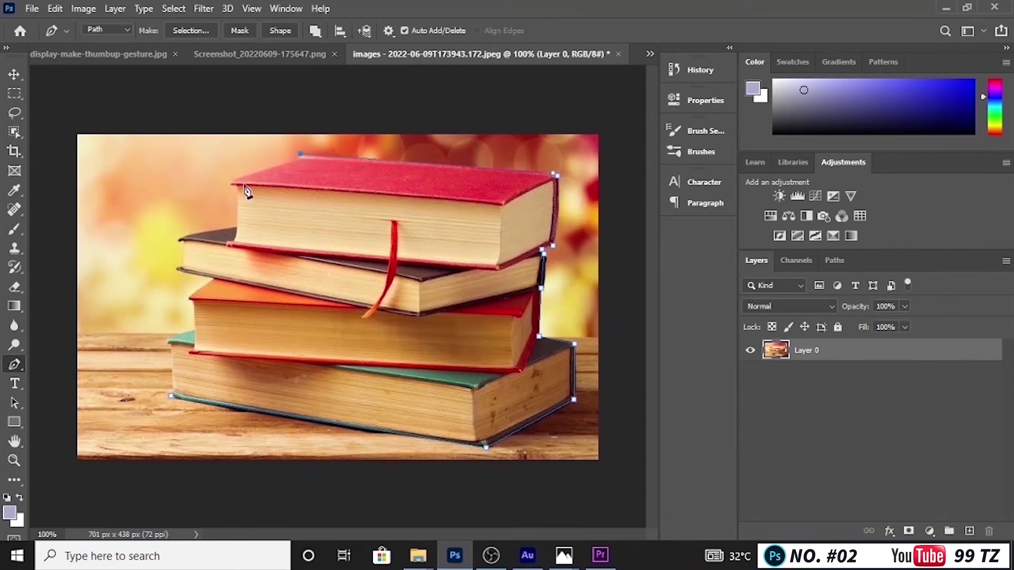
{"action": "left_click", "coordinate": [231, 183]}
{"action": "left_click", "coordinate": [237, 227]}
{"action": "left_click", "coordinate": [180, 239]}
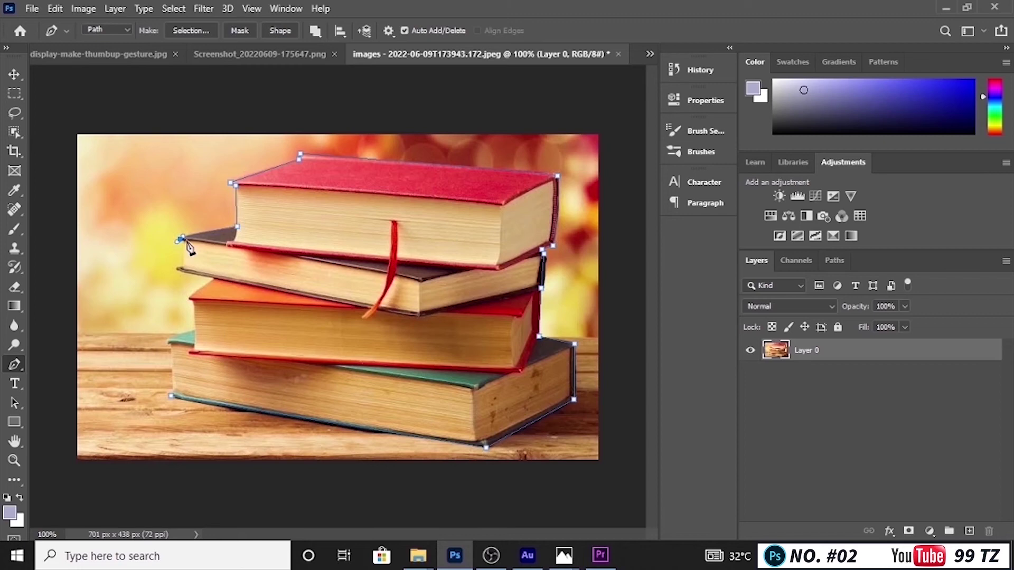
{"action": "left_click", "coordinate": [175, 268]}
{"action": "left_click", "coordinate": [214, 279]}
{"action": "left_click", "coordinate": [189, 299]}
{"action": "left_click", "coordinate": [193, 328]}
{"action": "left_click", "coordinate": [168, 341]}
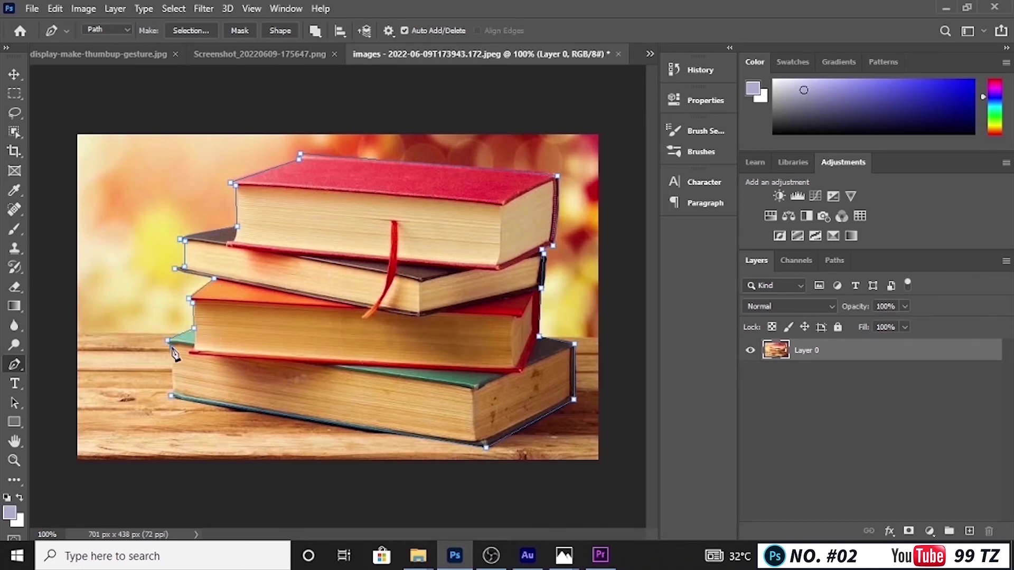
{"action": "left_click", "coordinate": [171, 395]}
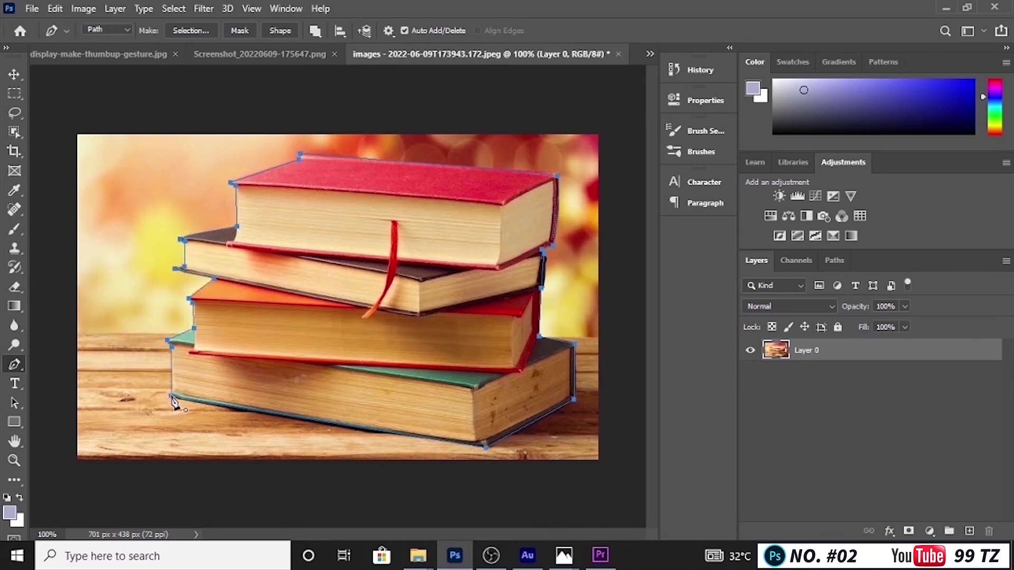
{"action": "right_click", "coordinate": [213, 391]}
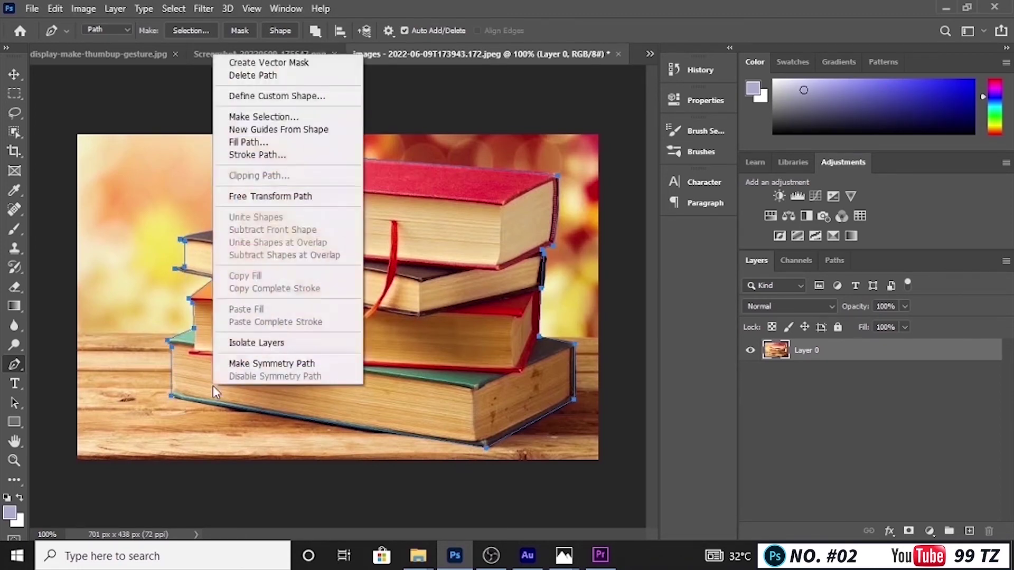
{"action": "left_click", "coordinate": [312, 121]}
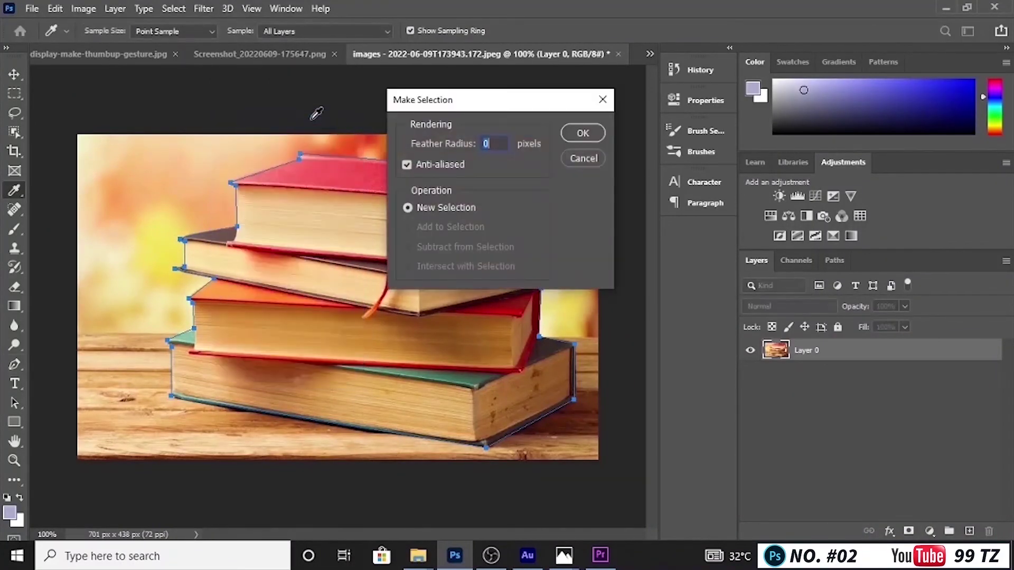
Convert the path to a 0 px feather selection, try a layer mask, then undo it.
{"action": "left_click", "coordinate": [583, 133]}
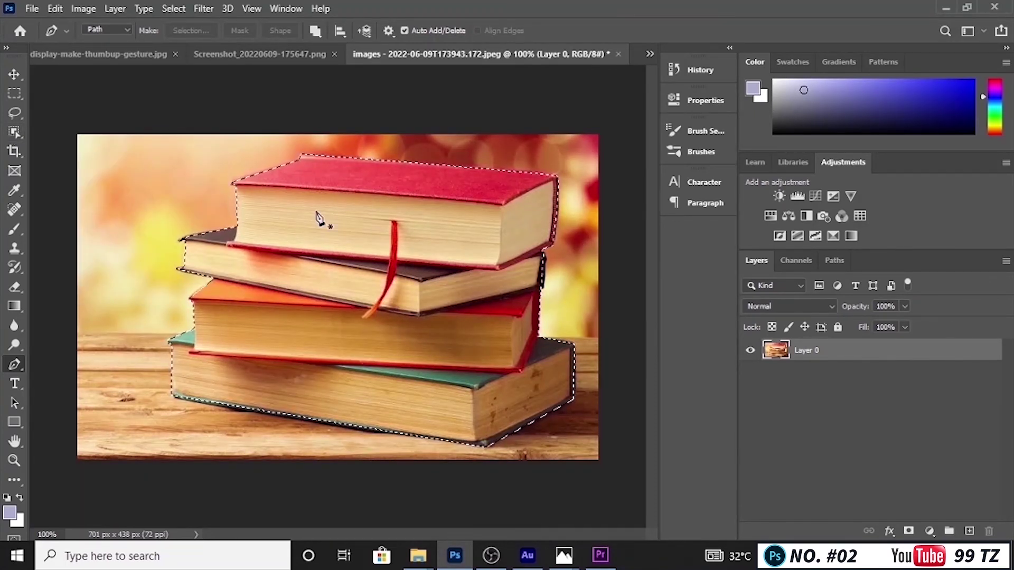
{"action": "left_click", "coordinate": [908, 531]}
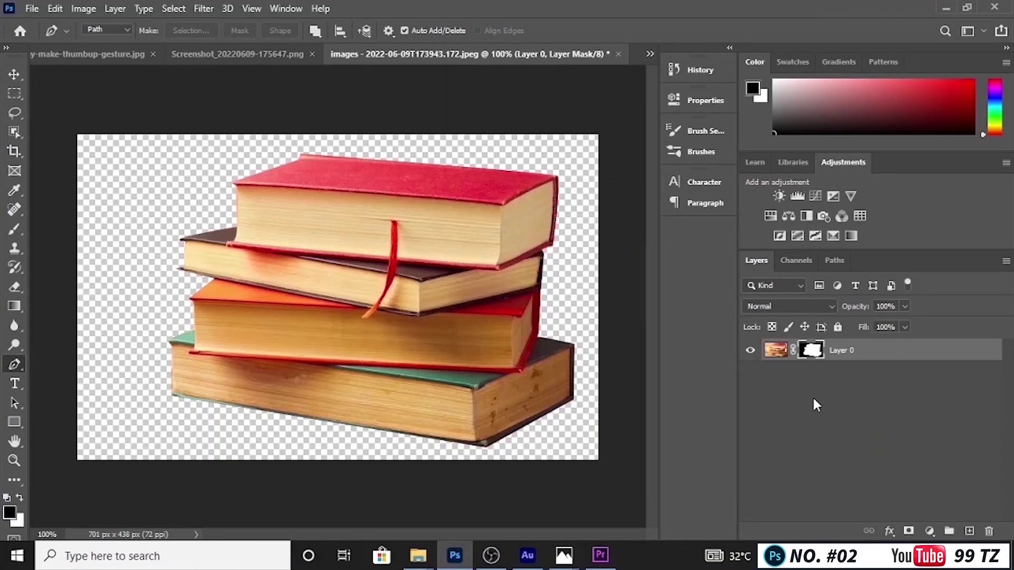
{"action": "key", "text": "ctrl+z"}
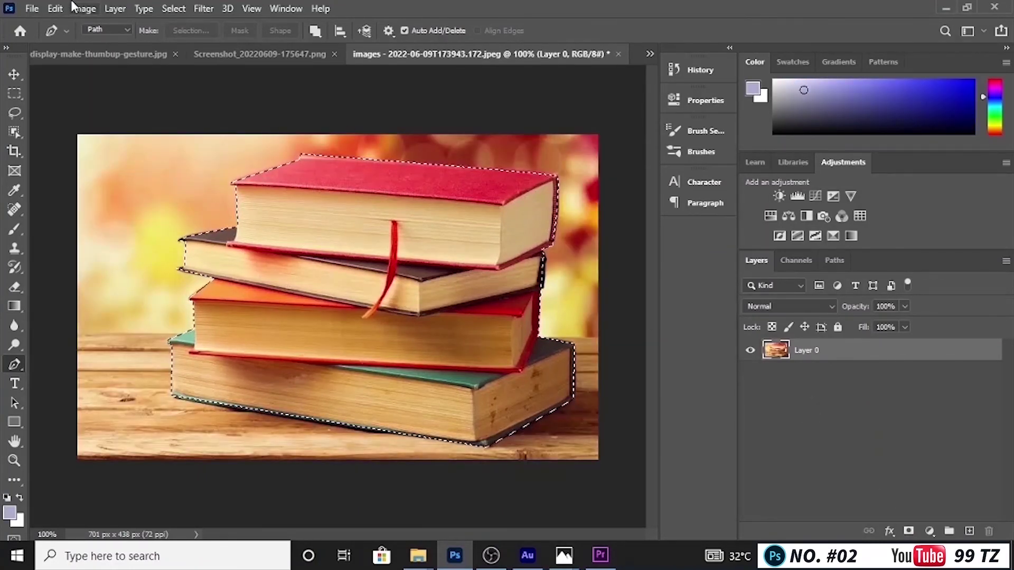
Invert the selection, delete the background to transparency, then undo the deletion.
{"action": "left_click", "coordinate": [169, 8]}
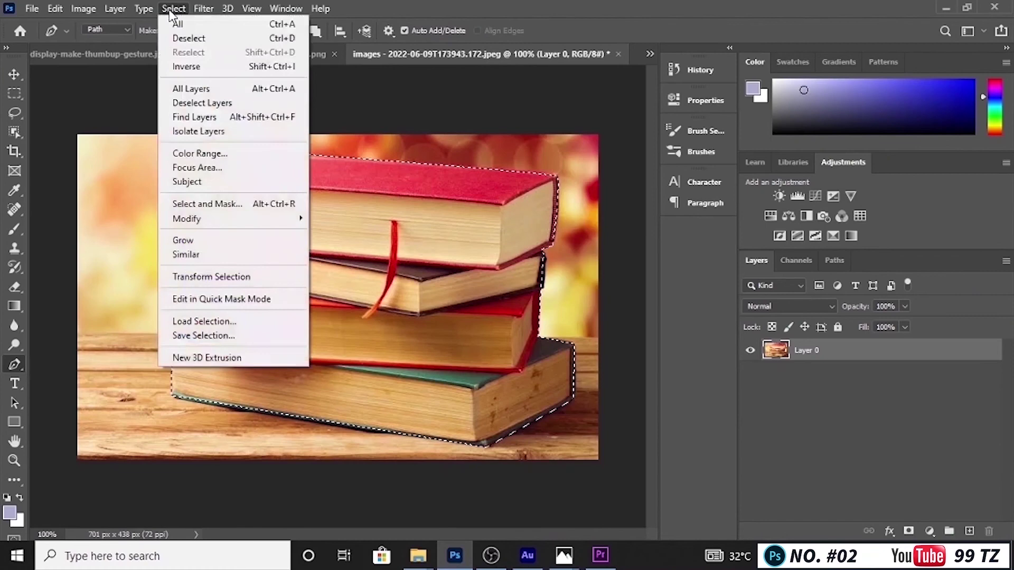
{"action": "left_click", "coordinate": [187, 67]}
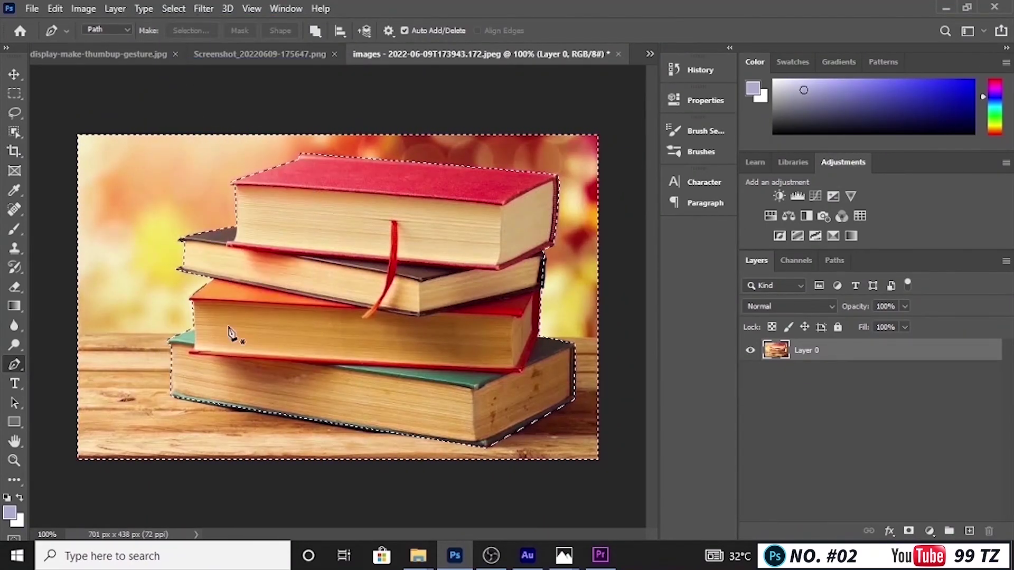
{"action": "key", "text": "Delete"}
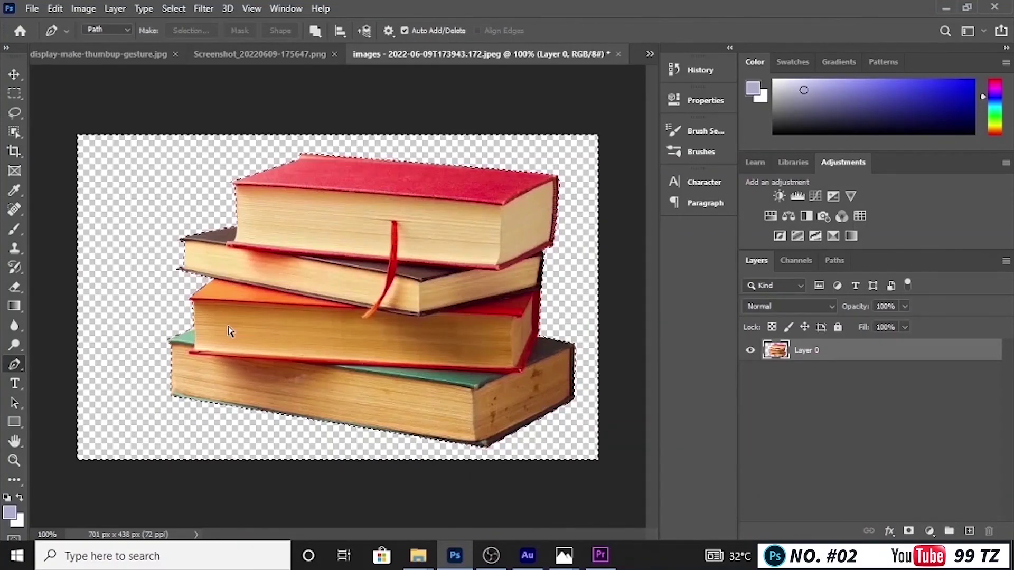
{"action": "key", "text": "ctrl+z"}
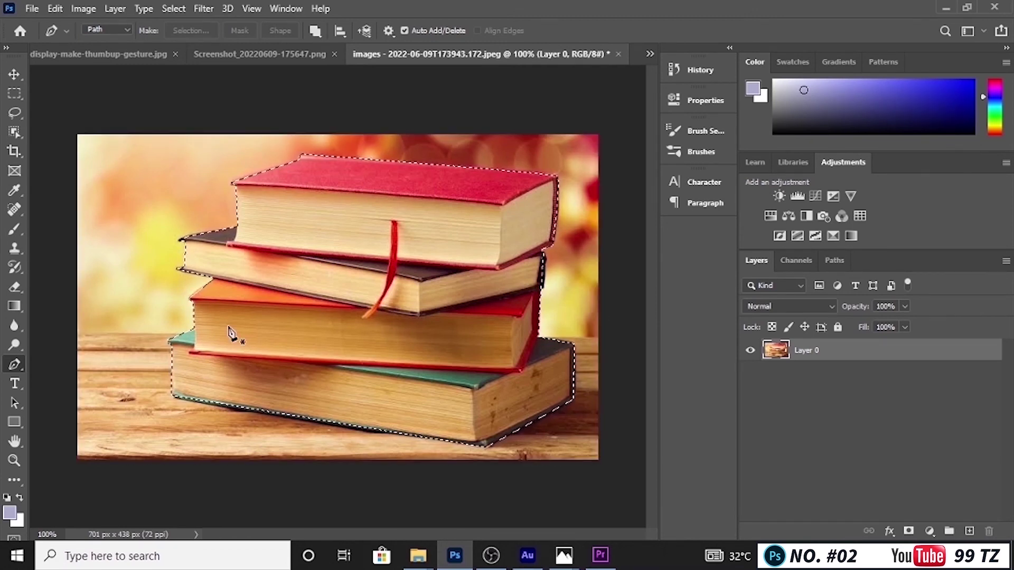
Step back three history states to strip the traced path's anchors.
{"action": "key", "text": "ctrl+z"}
{"action": "key", "text": "ctrl+z"}
{"action": "key", "text": "ctrl+z"}
{"action": "key", "text": "ctrl+z"}
{"action": "key", "text": "ctrl+z"}
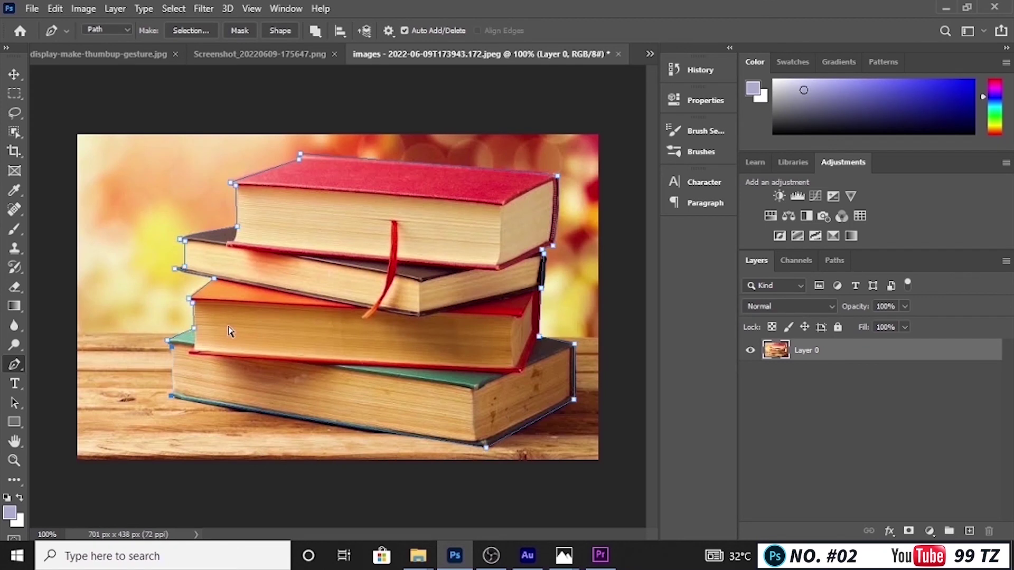
{"action": "key", "text": "ctrl+z"}
{"action": "key", "text": "ctrl+z"}
{"action": "key", "text": "ctrl+z"}
{"action": "key", "text": "ctrl+z"}
{"action": "key", "text": "ctrl+z"}
{"action": "key", "text": "ctrl+z"}
{"action": "key", "text": "ctrl+z"}
{"action": "key", "text": "ctrl+z"}
{"action": "key", "text": "ctrl+z"}
{"action": "key", "text": "ctrl+z"}
{"action": "key", "text": "ctrl+z"}
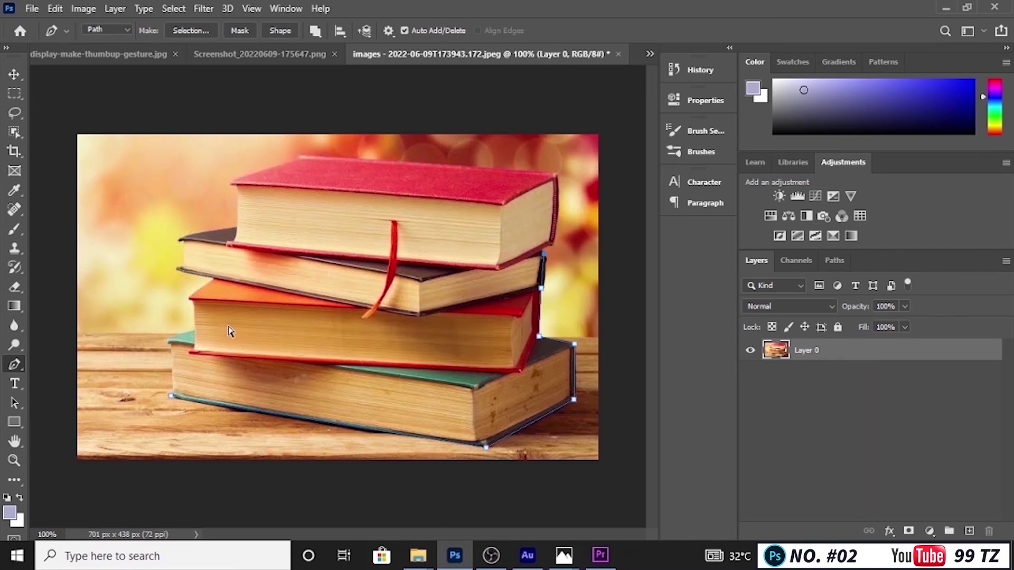
{"action": "key", "text": "ctrl+z"}
{"action": "key", "text": "ctrl+z"}
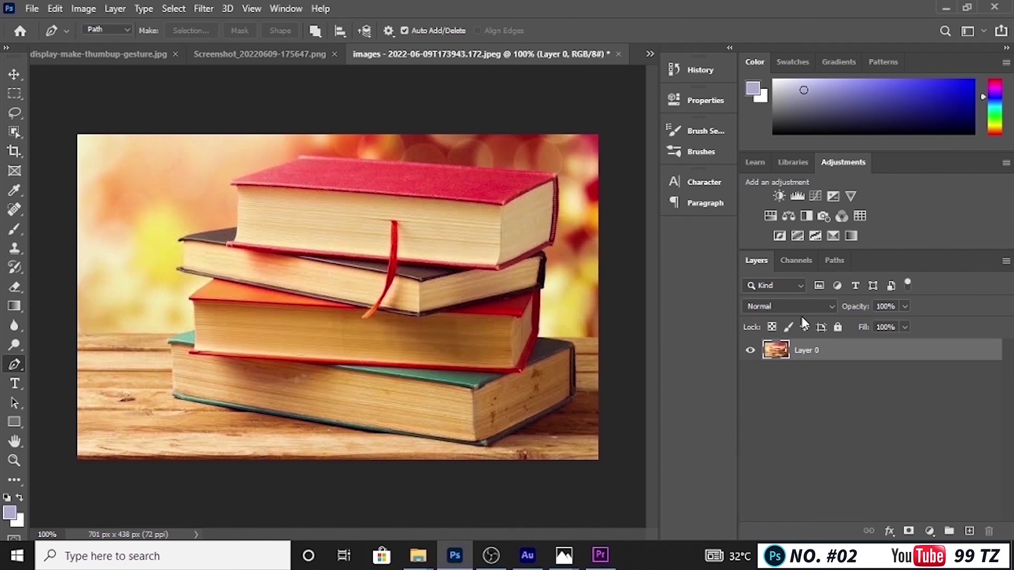
Run Remove Background from the Properties panel's Quick Actions to mask out the backdrop.
{"action": "left_click", "coordinate": [287, 8]}
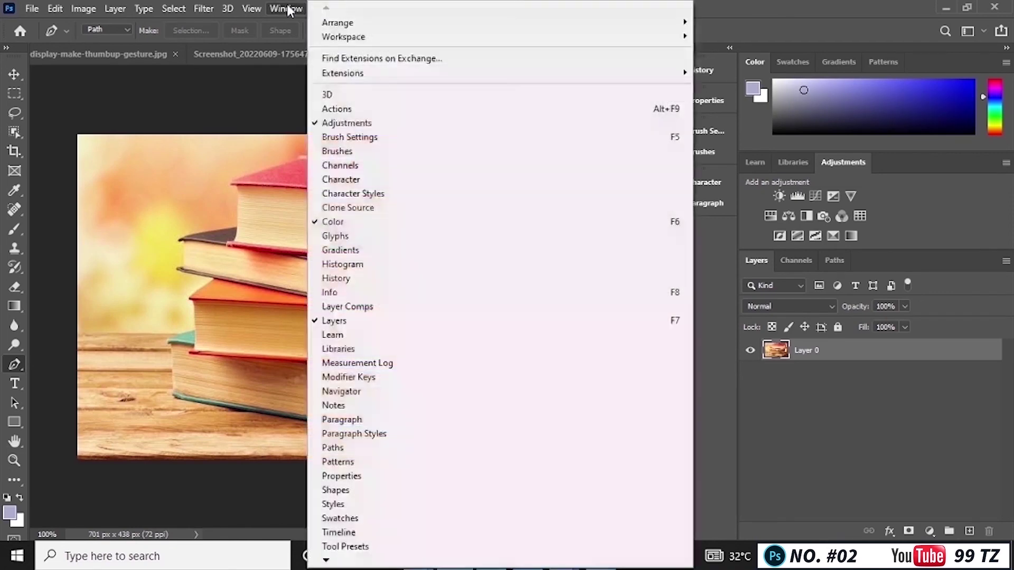
{"action": "left_click", "coordinate": [343, 477]}
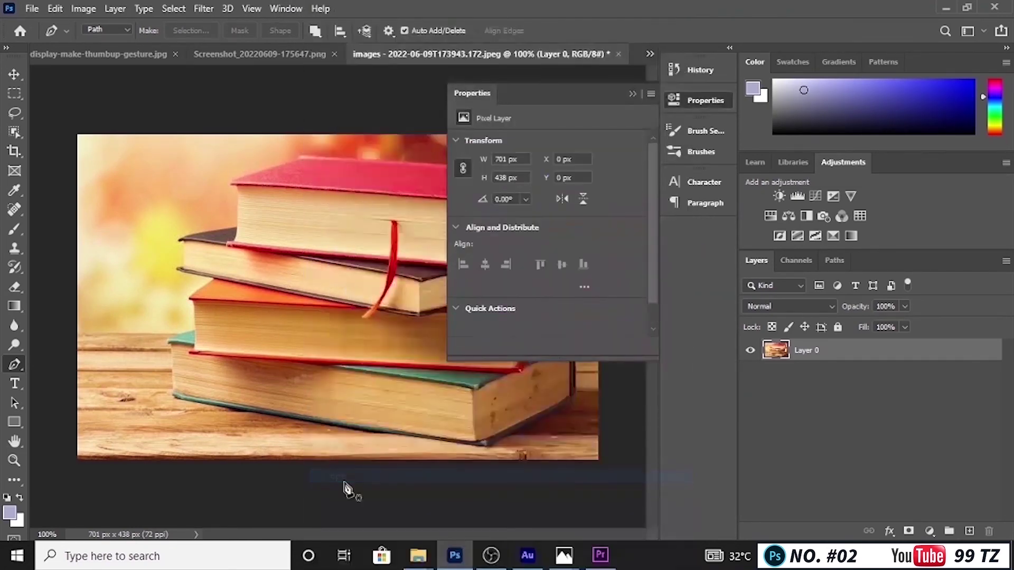
{"action": "left_click", "coordinate": [458, 308]}
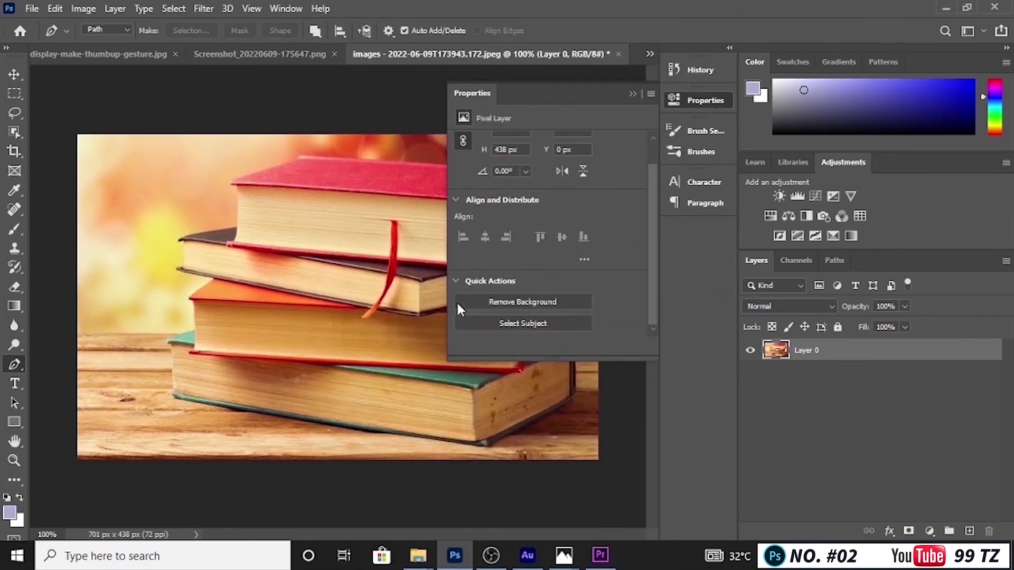
{"action": "left_click", "coordinate": [518, 301]}
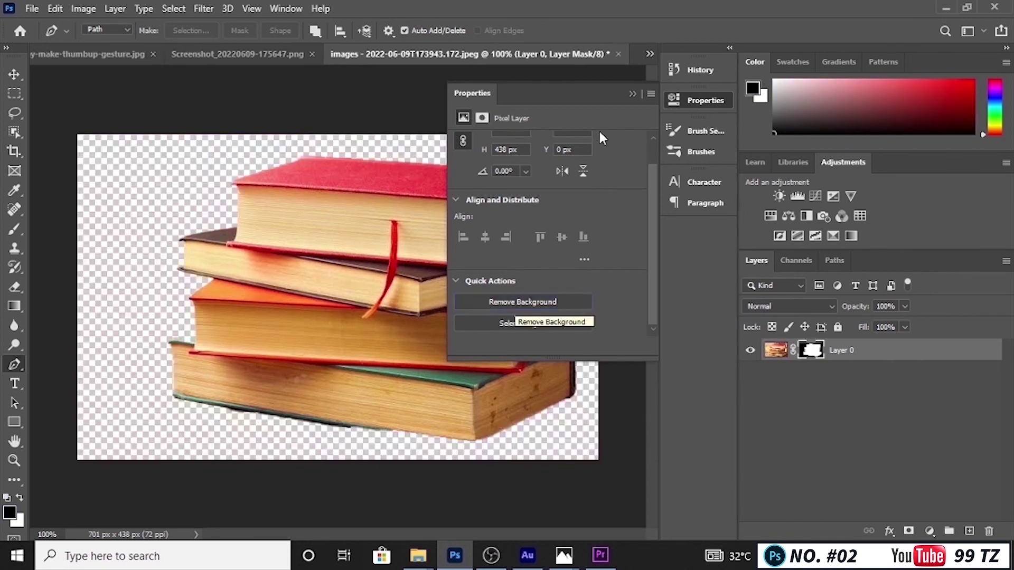
{"action": "left_click", "coordinate": [633, 93]}
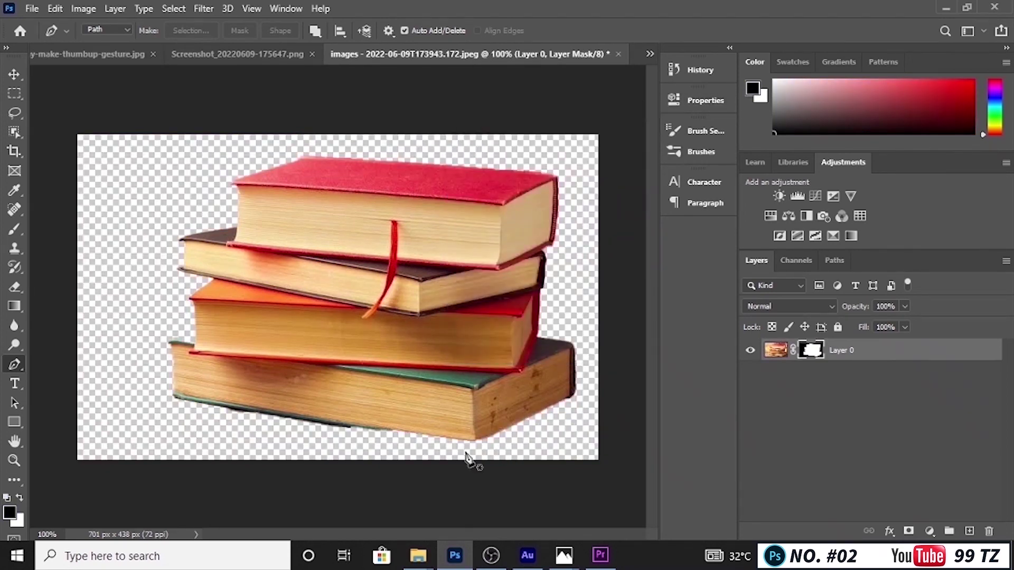